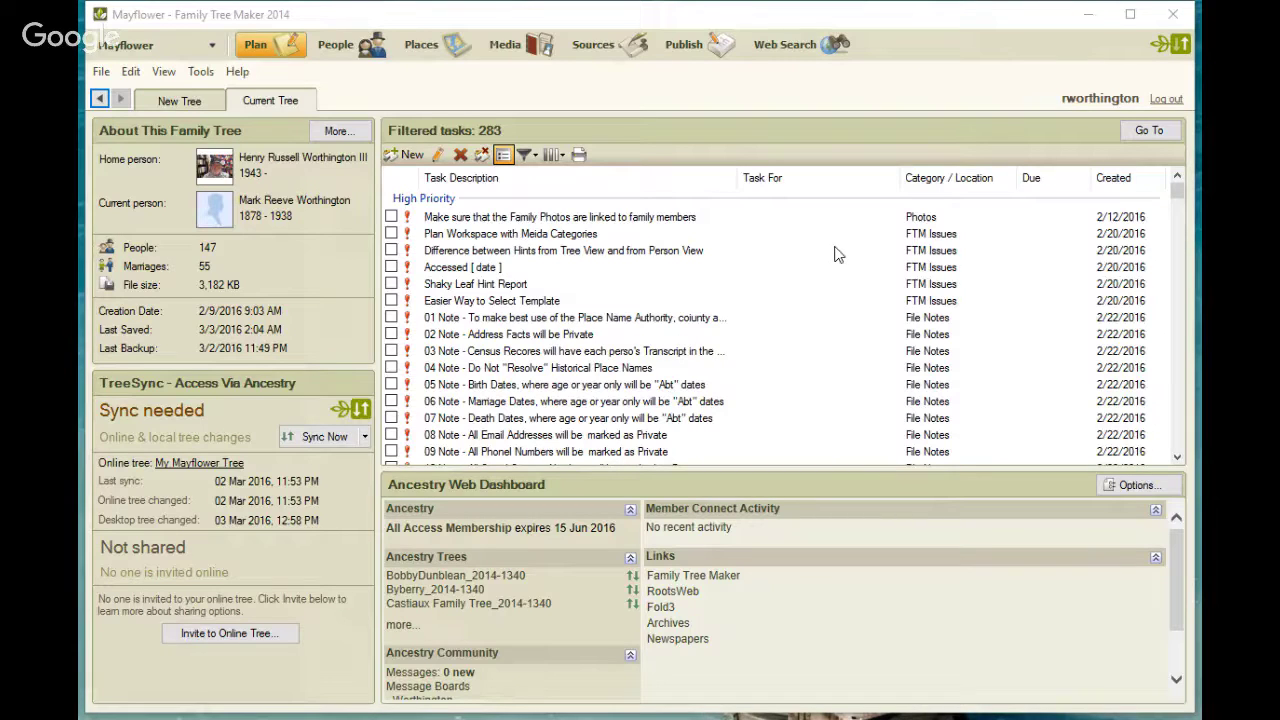
# Look through the high-priority tasks in the task list, covering the FTM Issues, File Notes and Statehood categories.
pyautogui.scroll(-2, 838, 255)
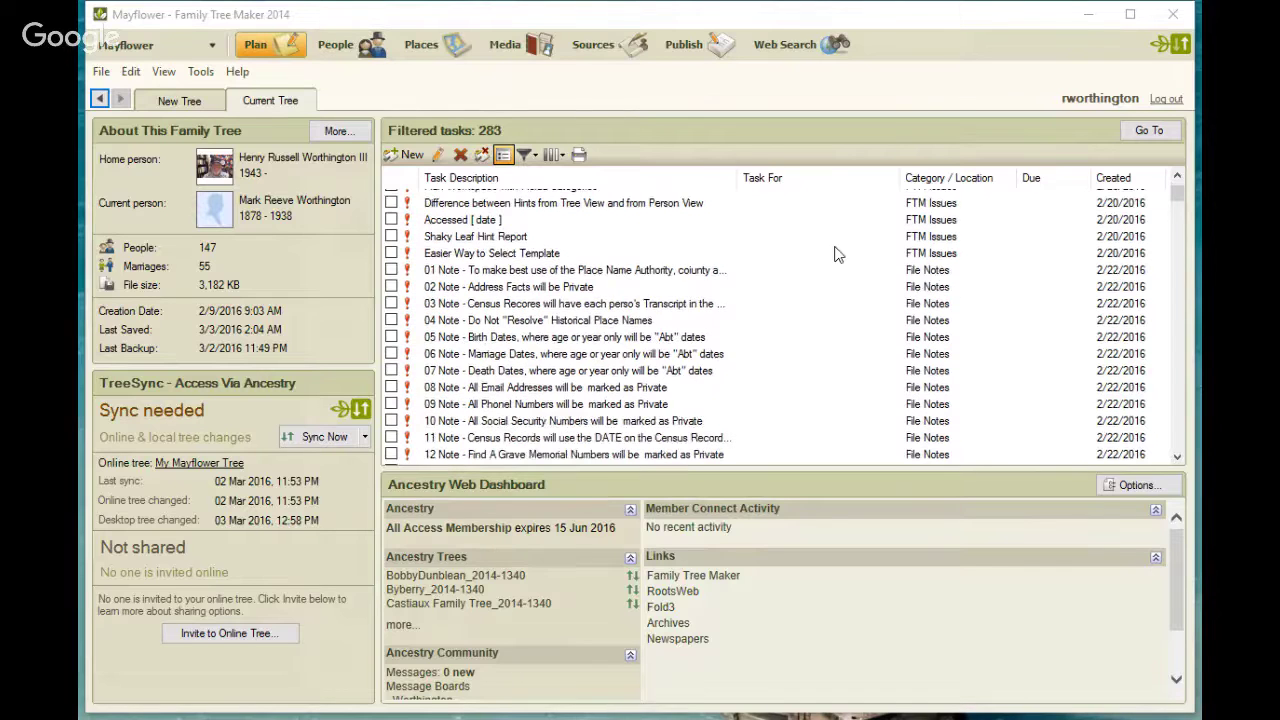
pyautogui.scroll(-4, 838, 255)
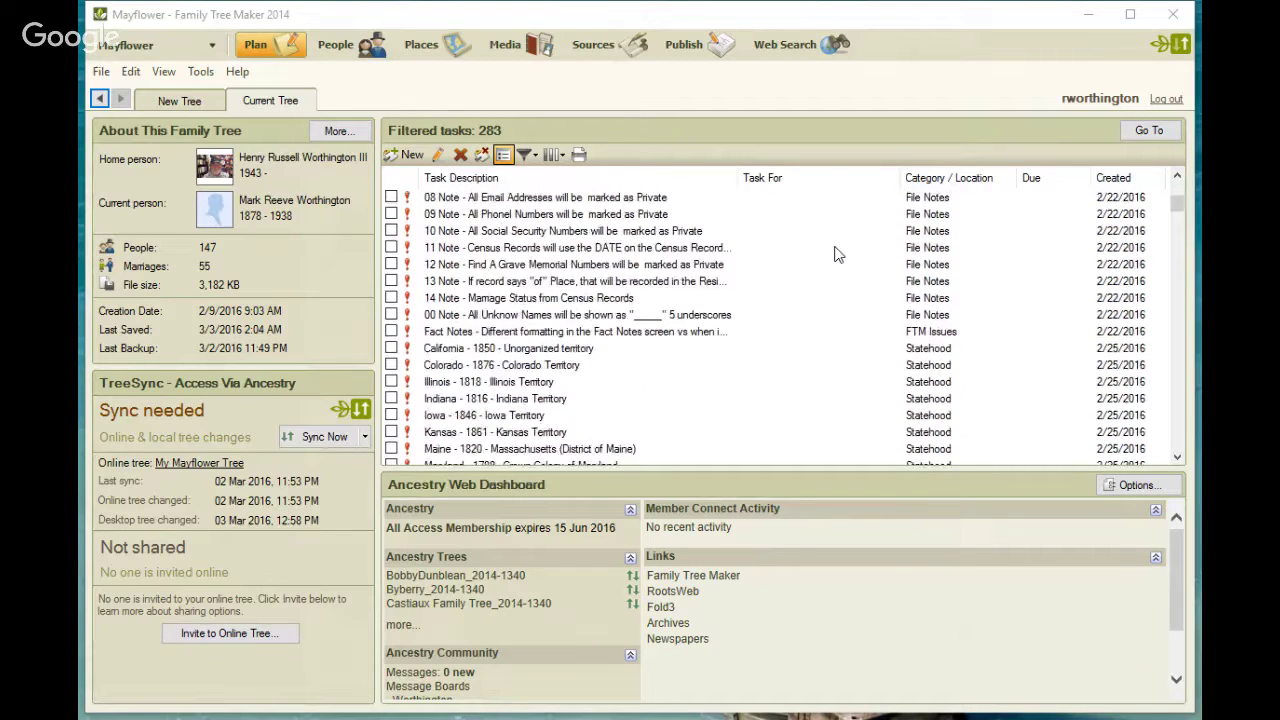
pyautogui.scroll(-3, 838, 255)
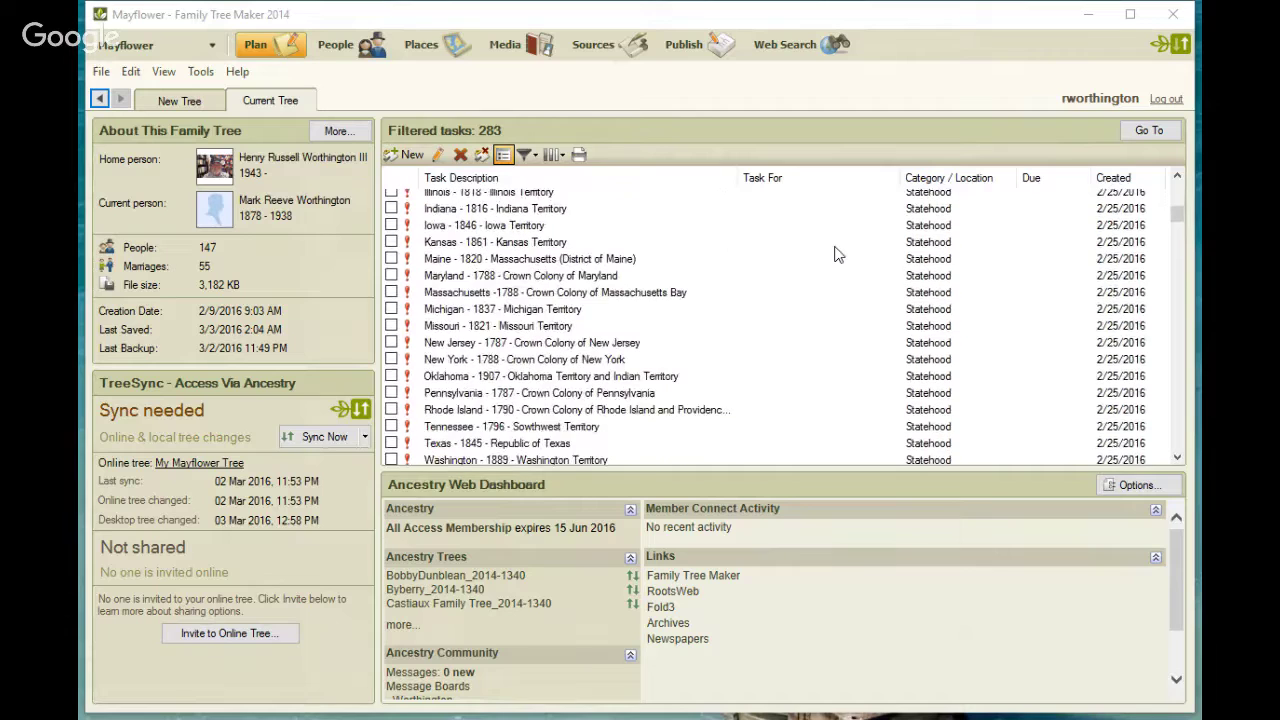
pyautogui.scroll(-4, 838, 255)
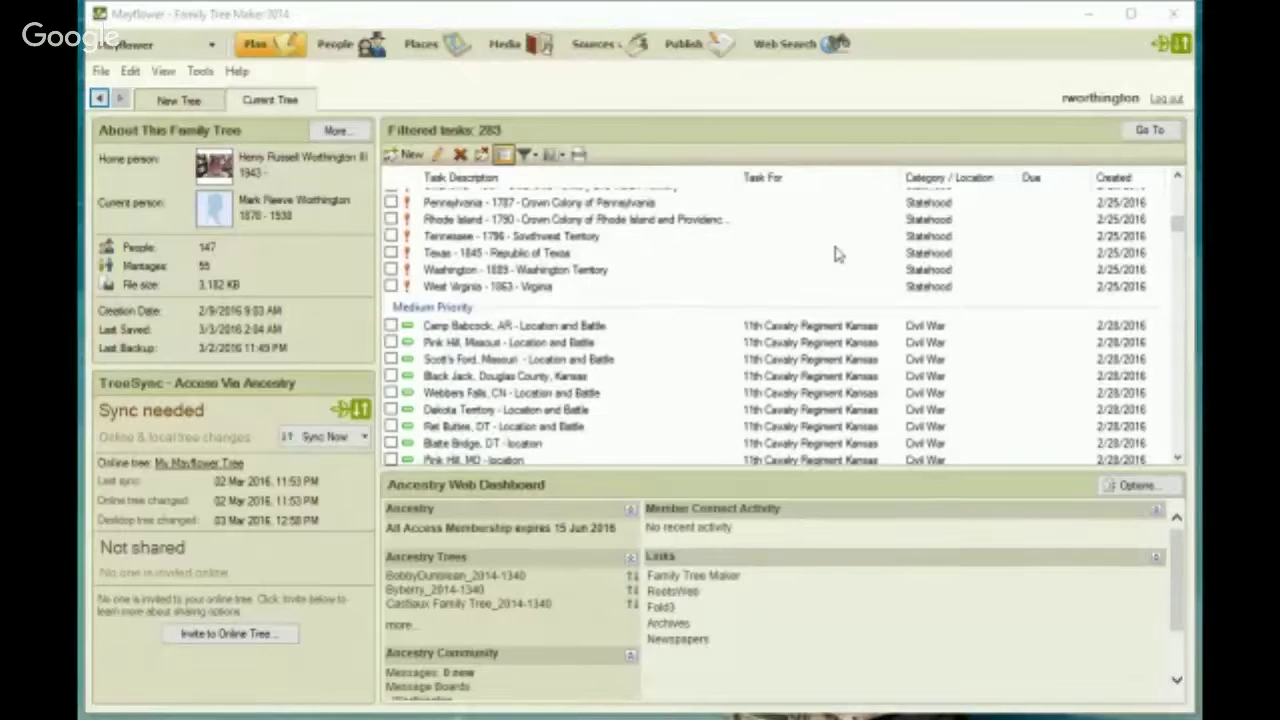
pyautogui.scroll(-2, 838, 255)
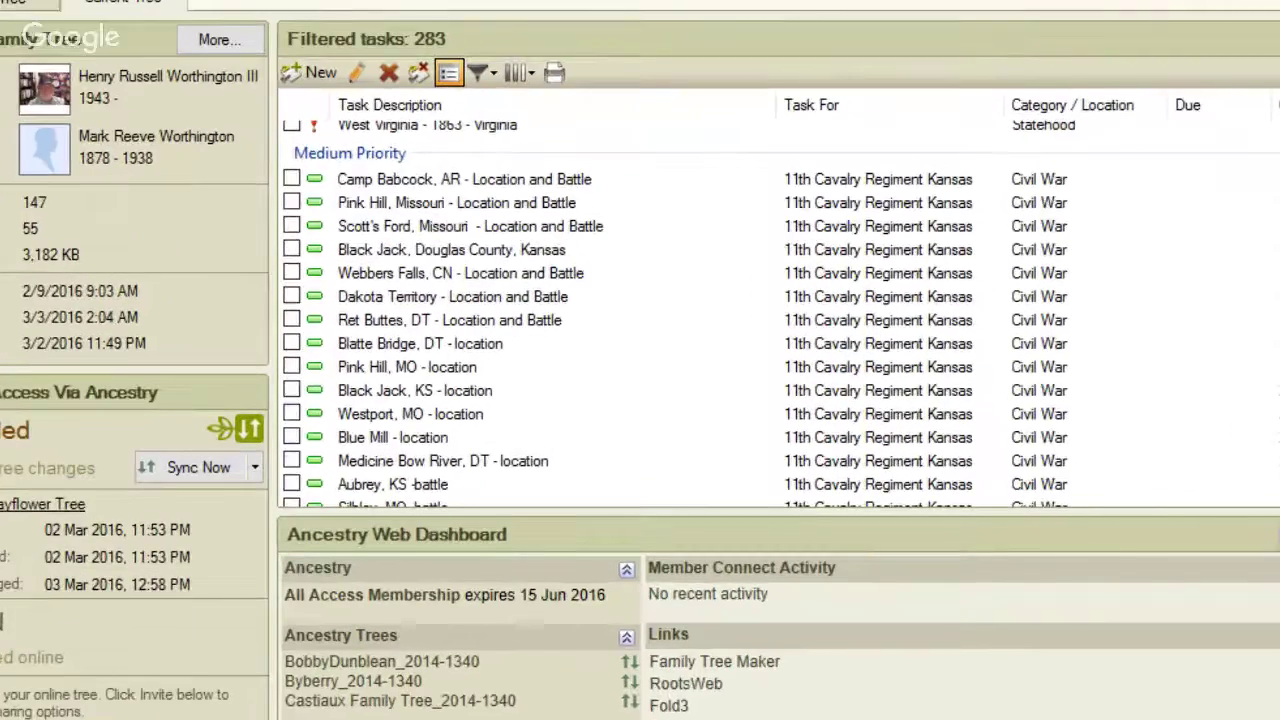
pyautogui.scroll(-2, 514, 268)
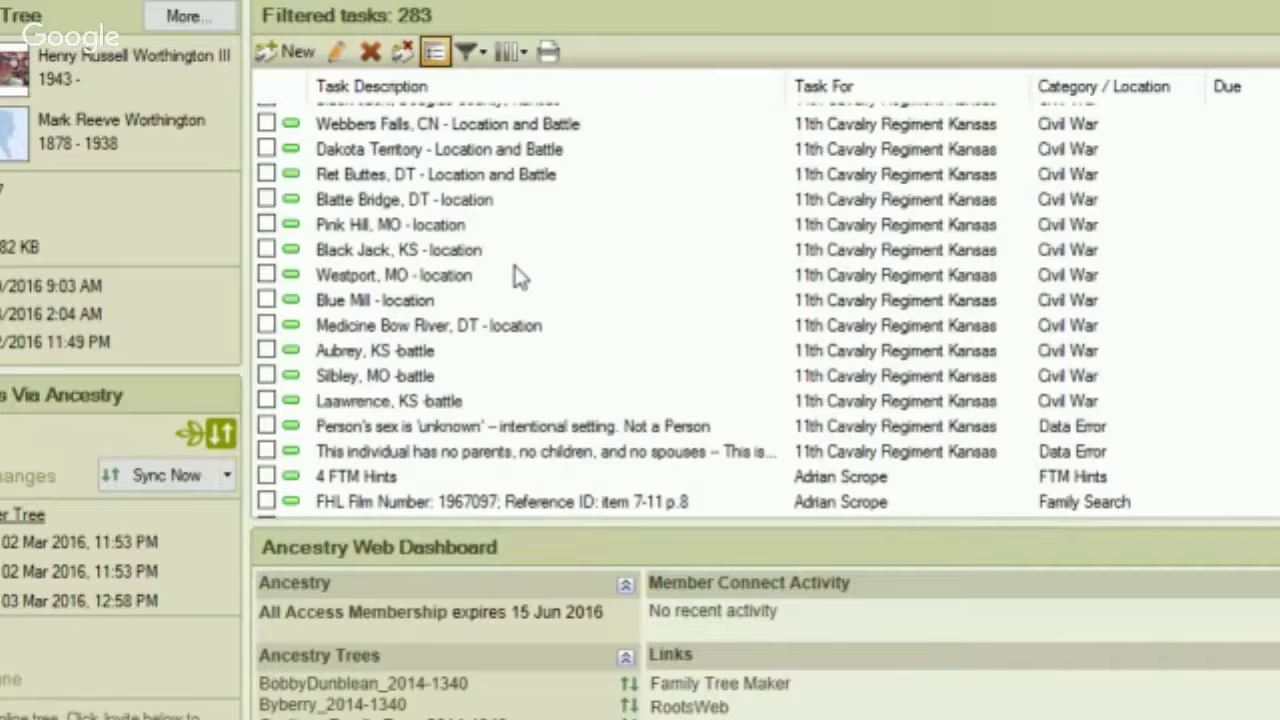
pyautogui.scroll(15, 518, 277)
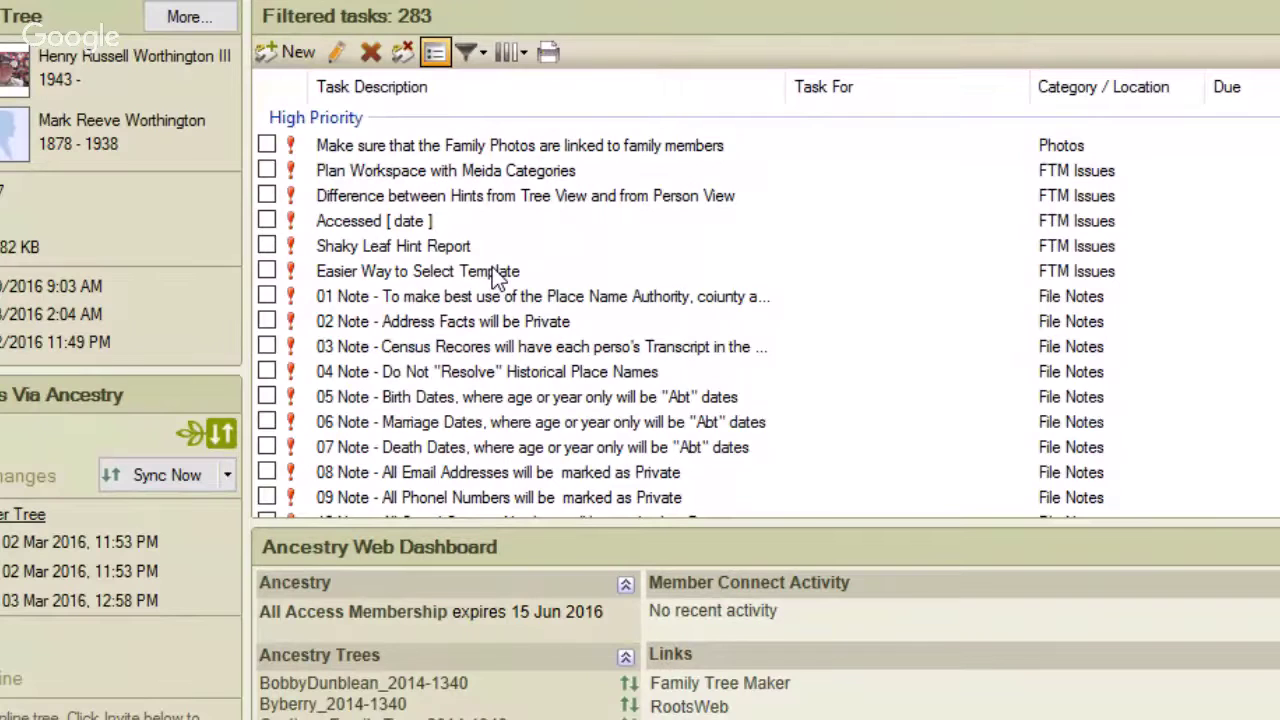
pyautogui.scroll(-3, 497, 277)
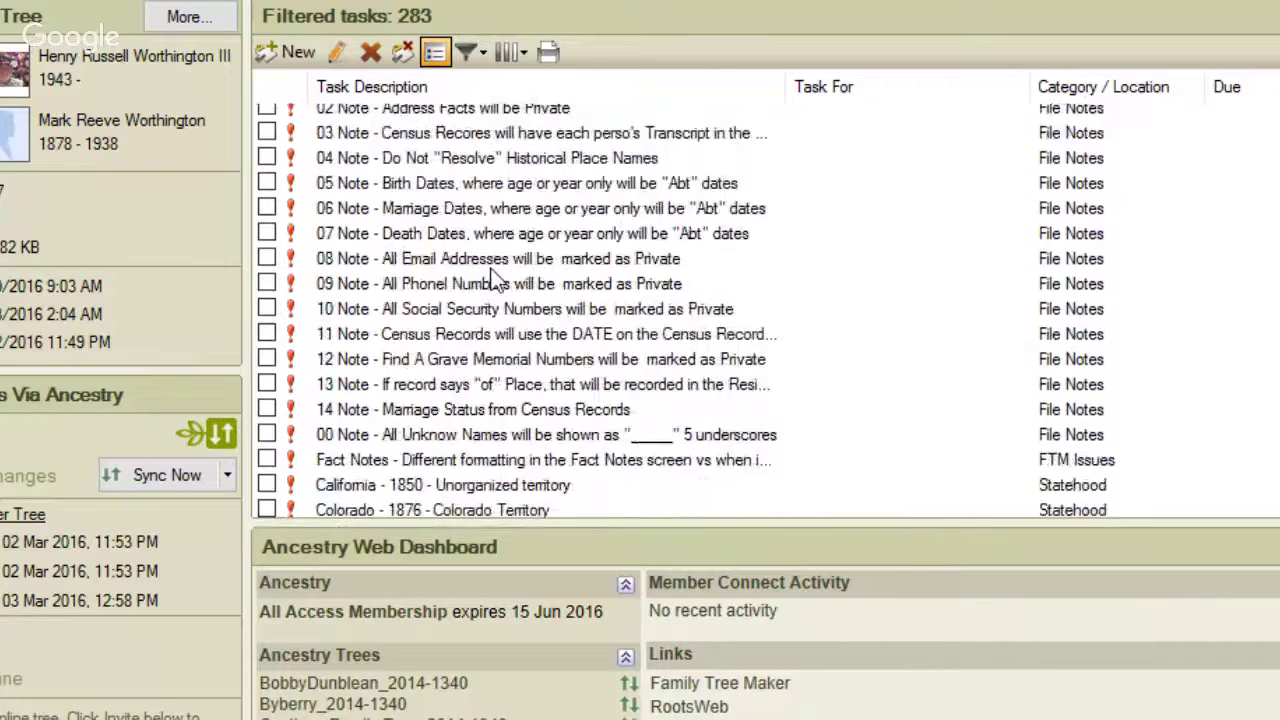
pyautogui.scroll(-3, 497, 280)
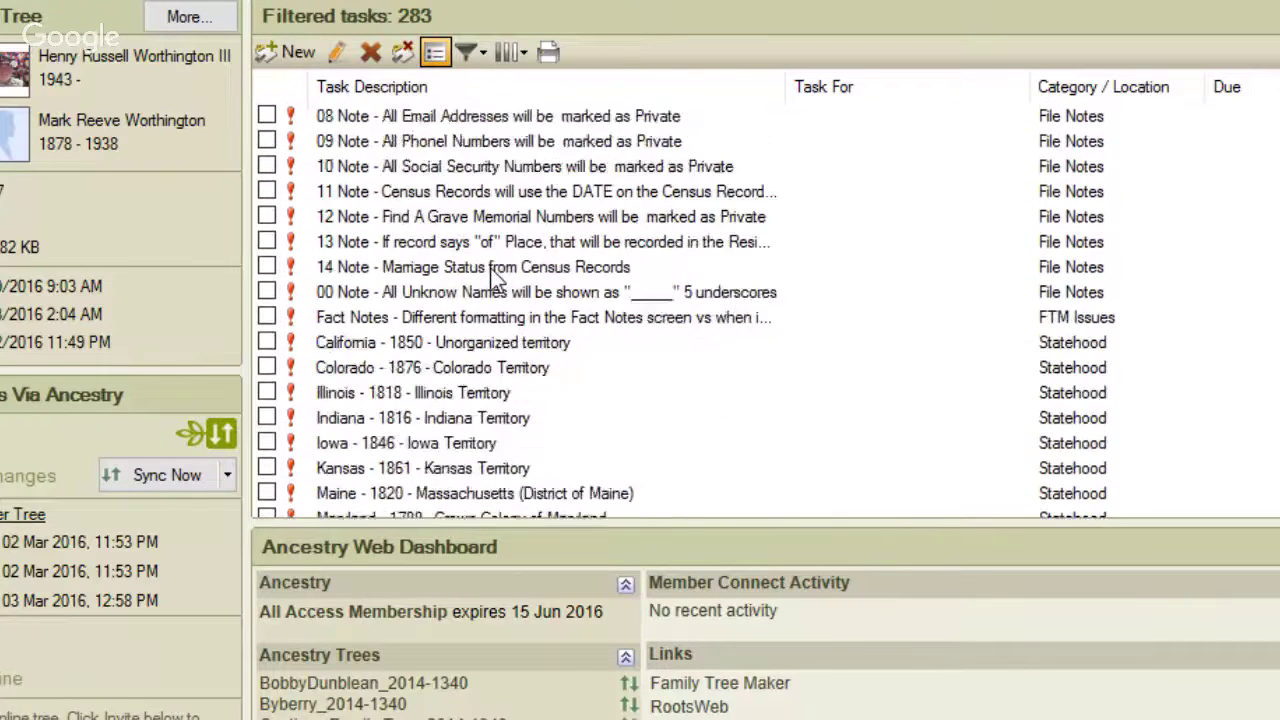
pyautogui.scroll(-5, 497, 277)
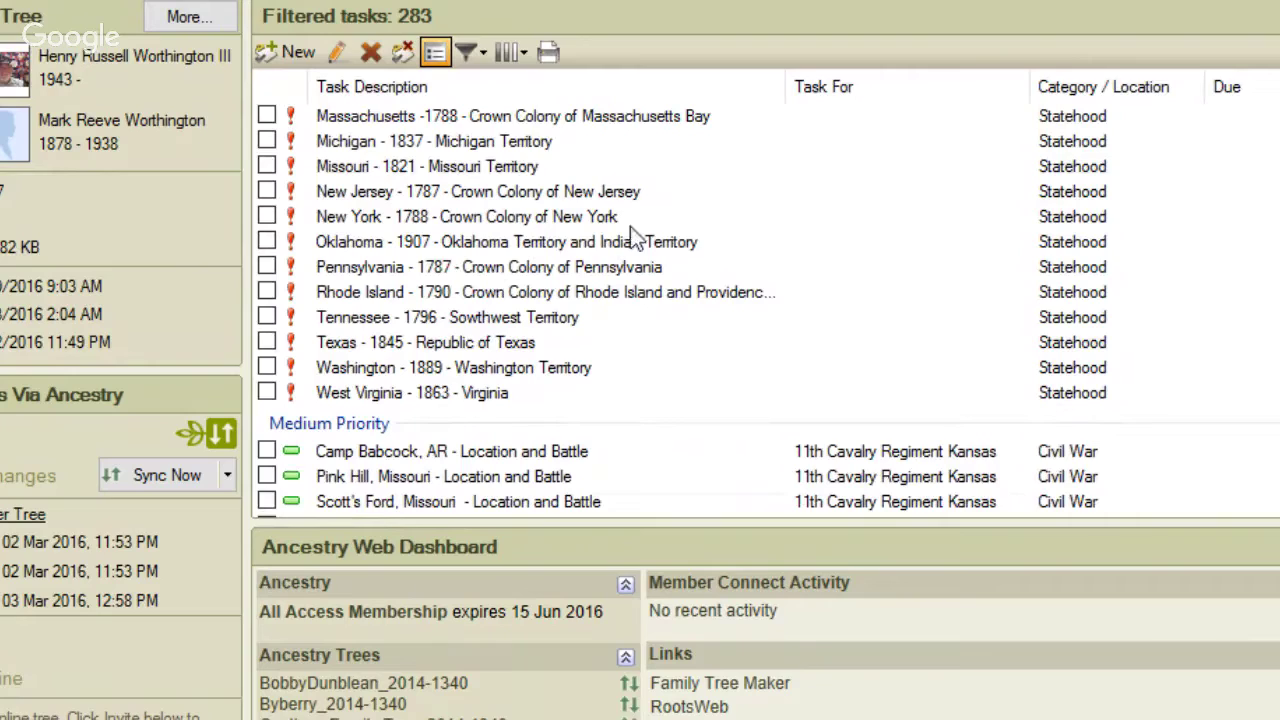
pyautogui.scroll(5, 630, 226)
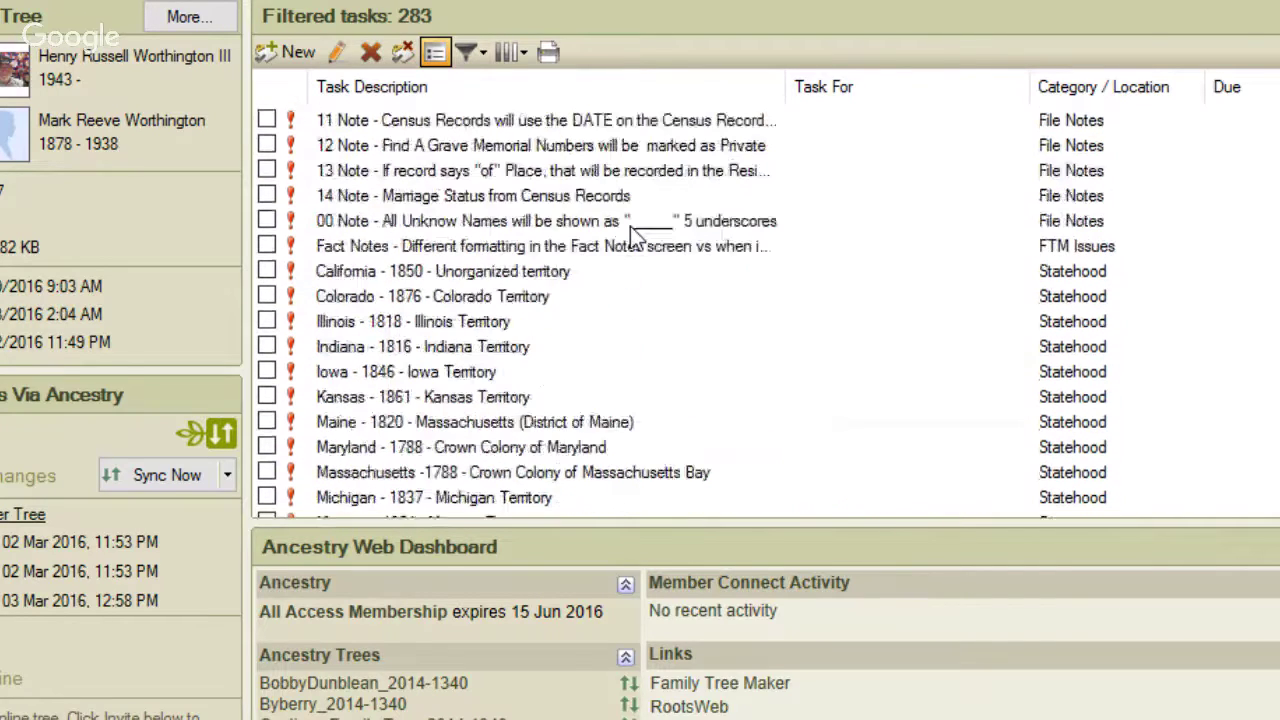
pyautogui.scroll(-5, 630, 226)
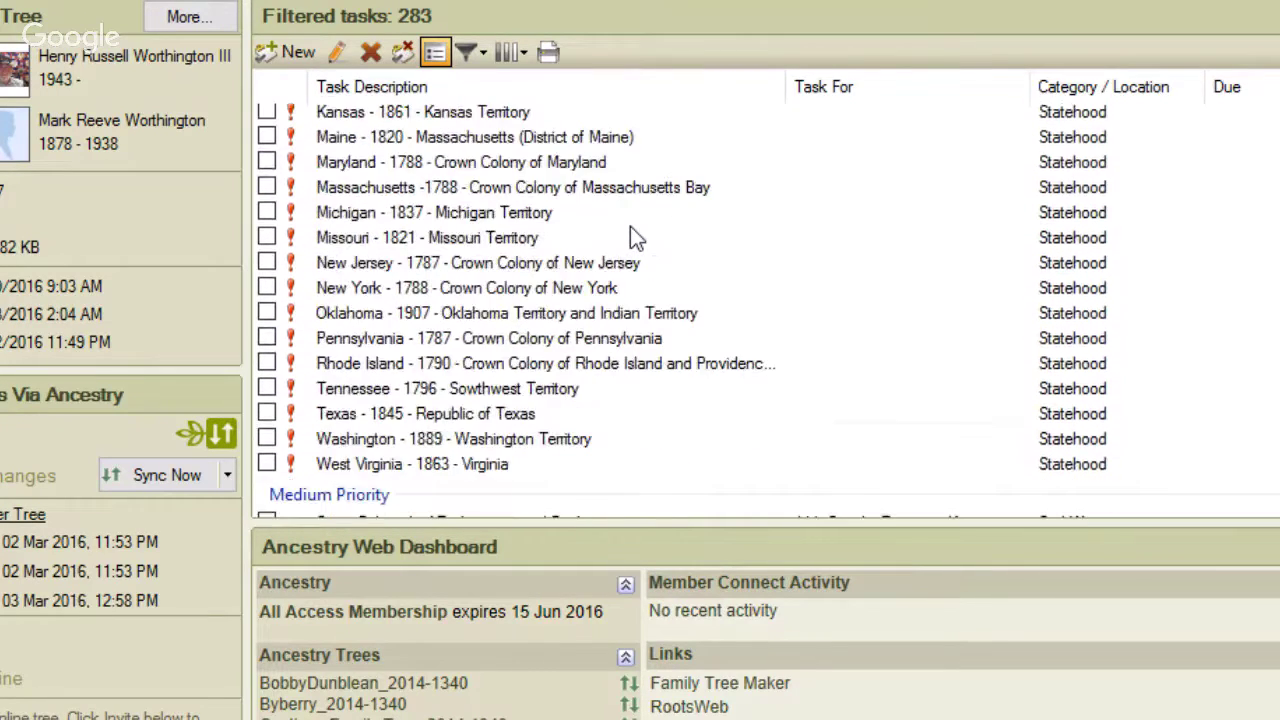
# Review the medium- and low-priority tasks assigned to individual people, then return to the start of the task list.
pyautogui.scroll(-6, 632, 236)
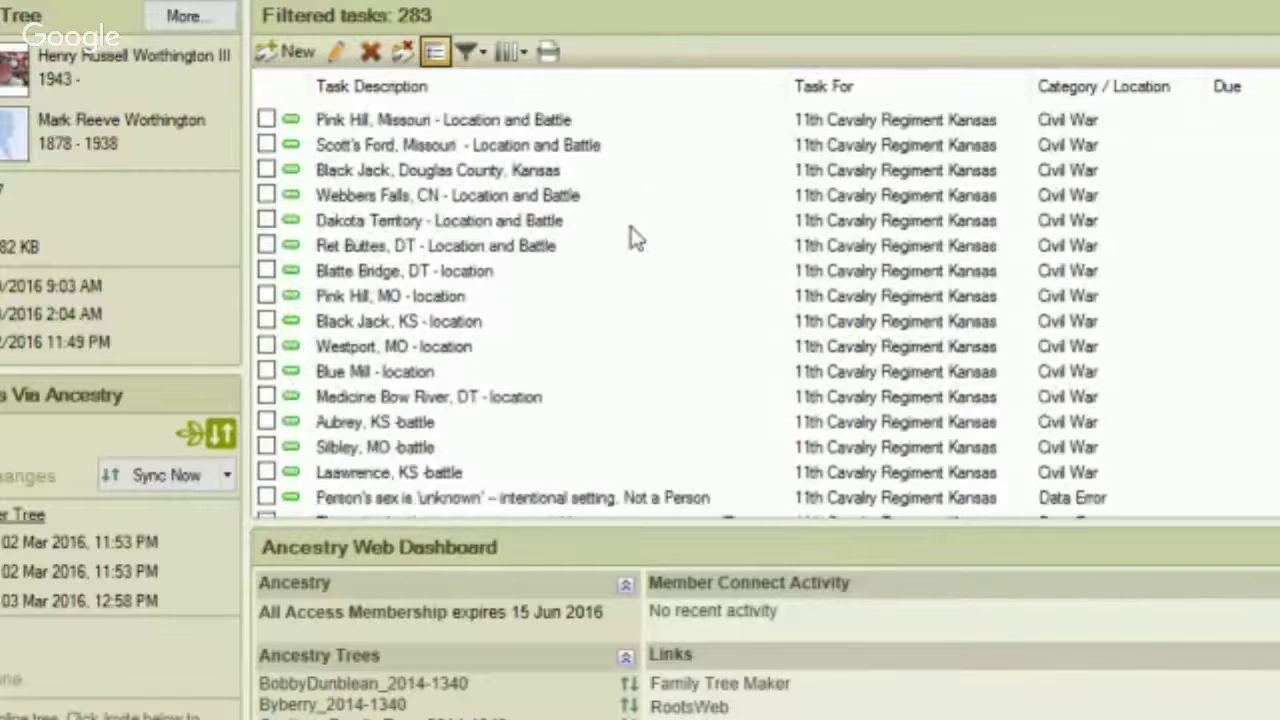
pyautogui.scroll(-2, 632, 238)
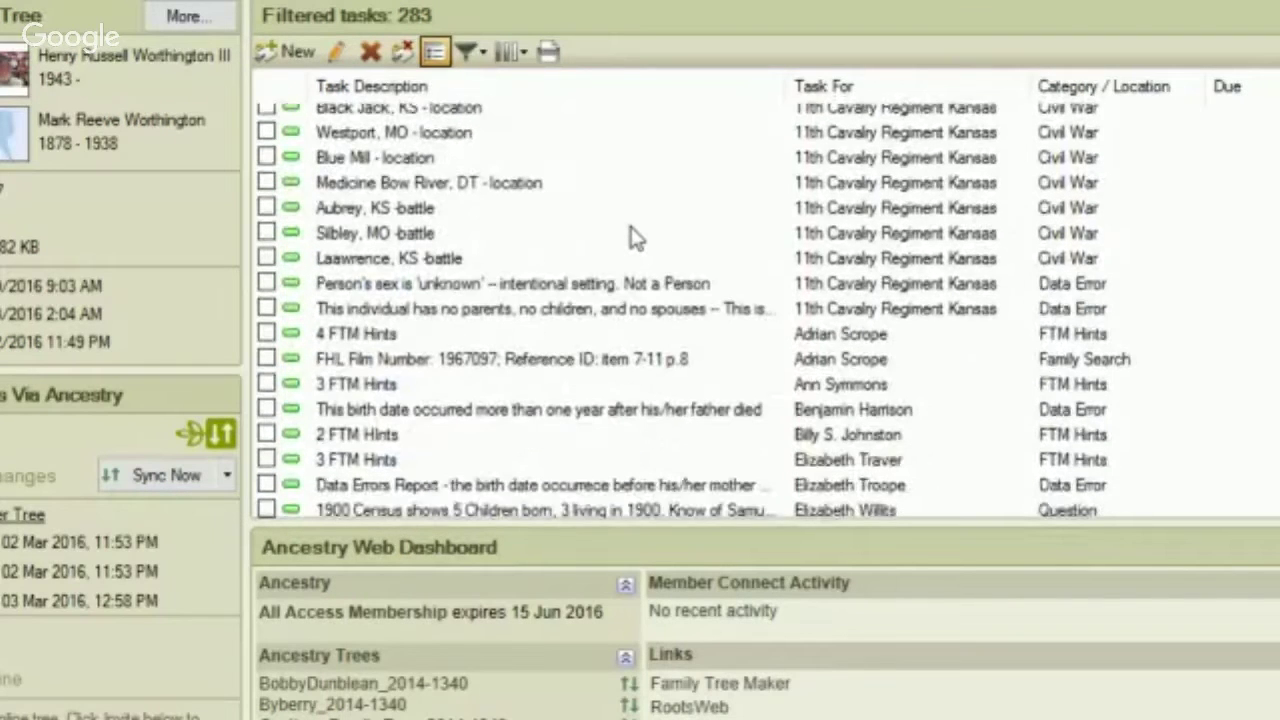
pyautogui.scroll(-4, 632, 237)
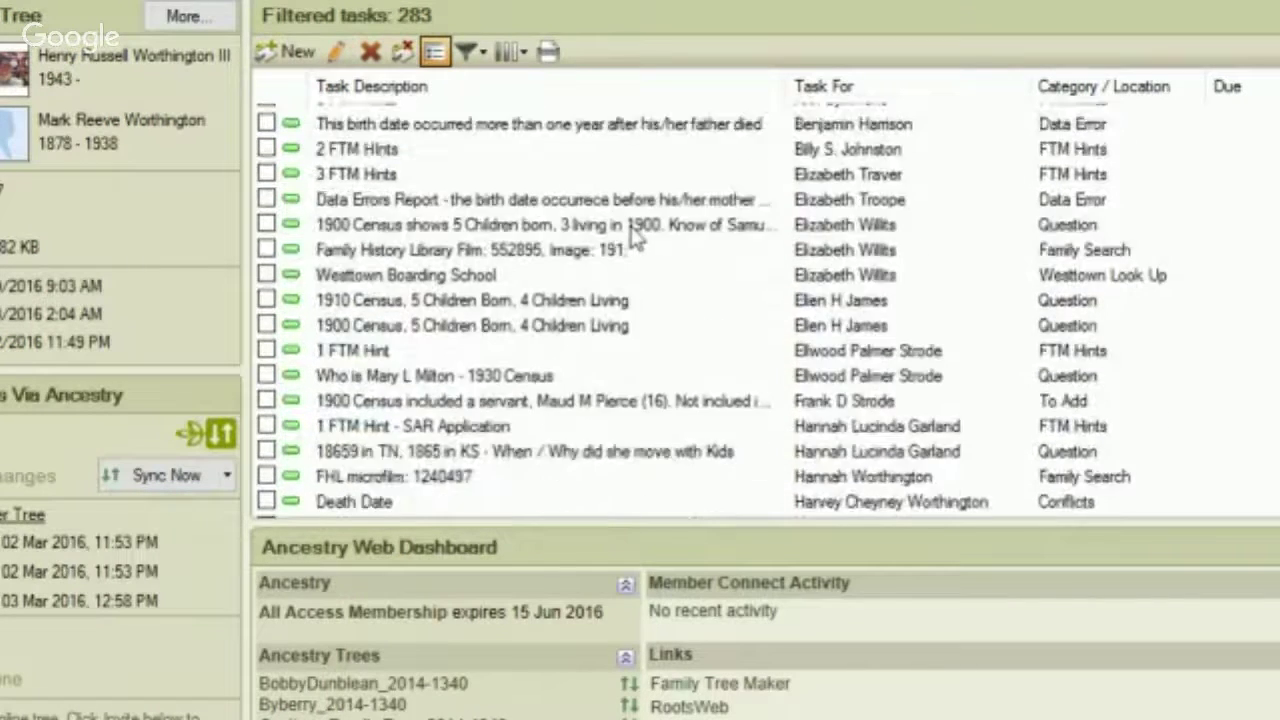
pyautogui.scroll(-2, 632, 236)
pyautogui.scroll(-4, 632, 236)
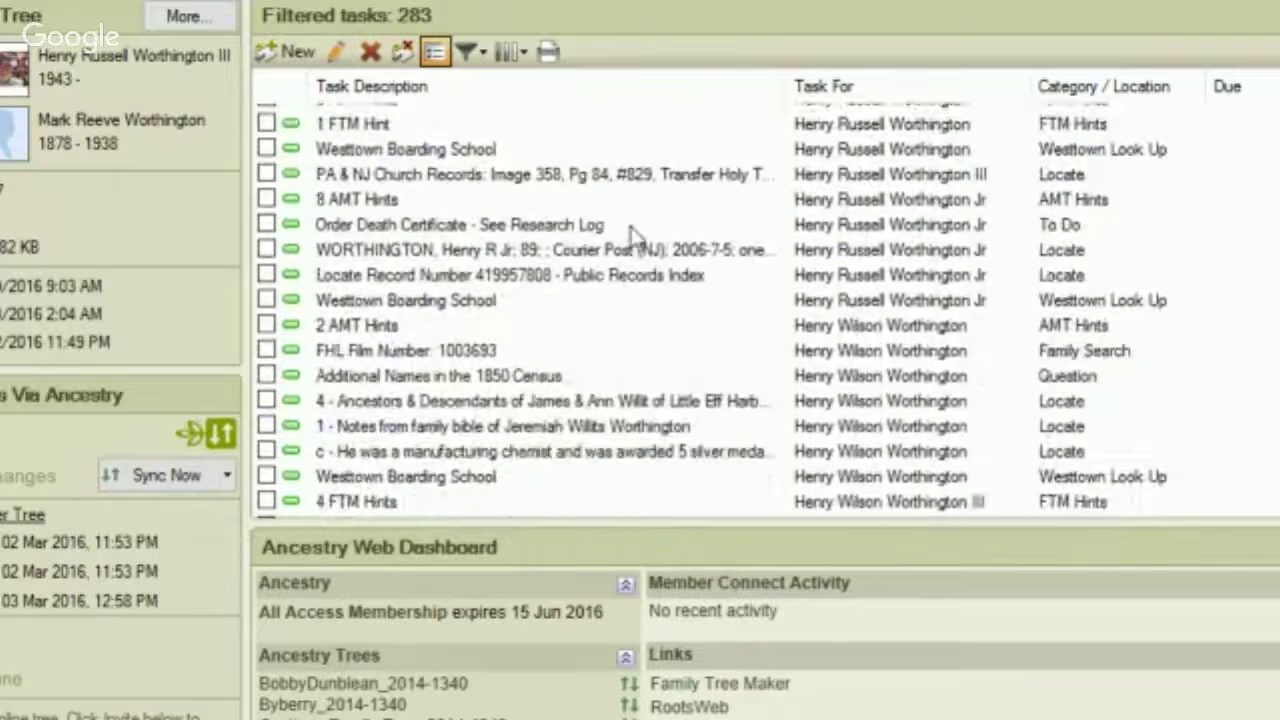
pyautogui.scroll(-4, 632, 236)
pyautogui.scroll(-5, 632, 236)
pyautogui.scroll(-2, 634, 238)
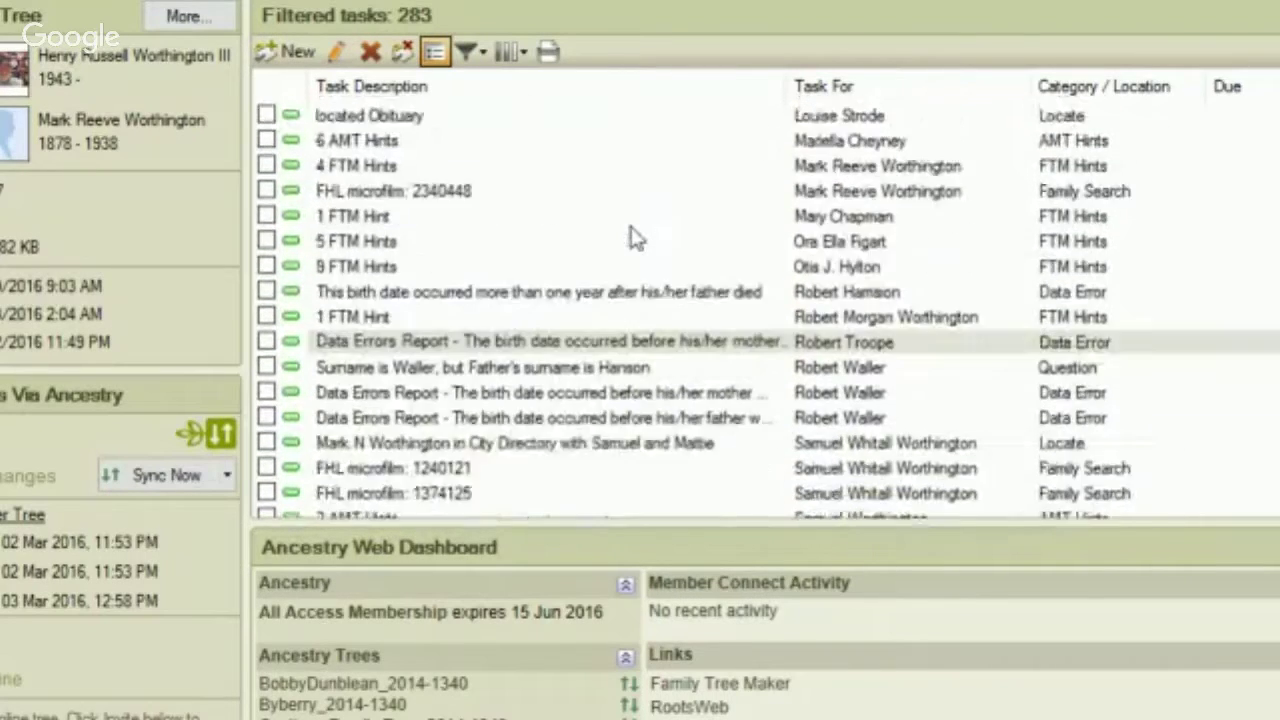
pyautogui.scroll(-2, 632, 236)
pyautogui.scroll(-3, 632, 232)
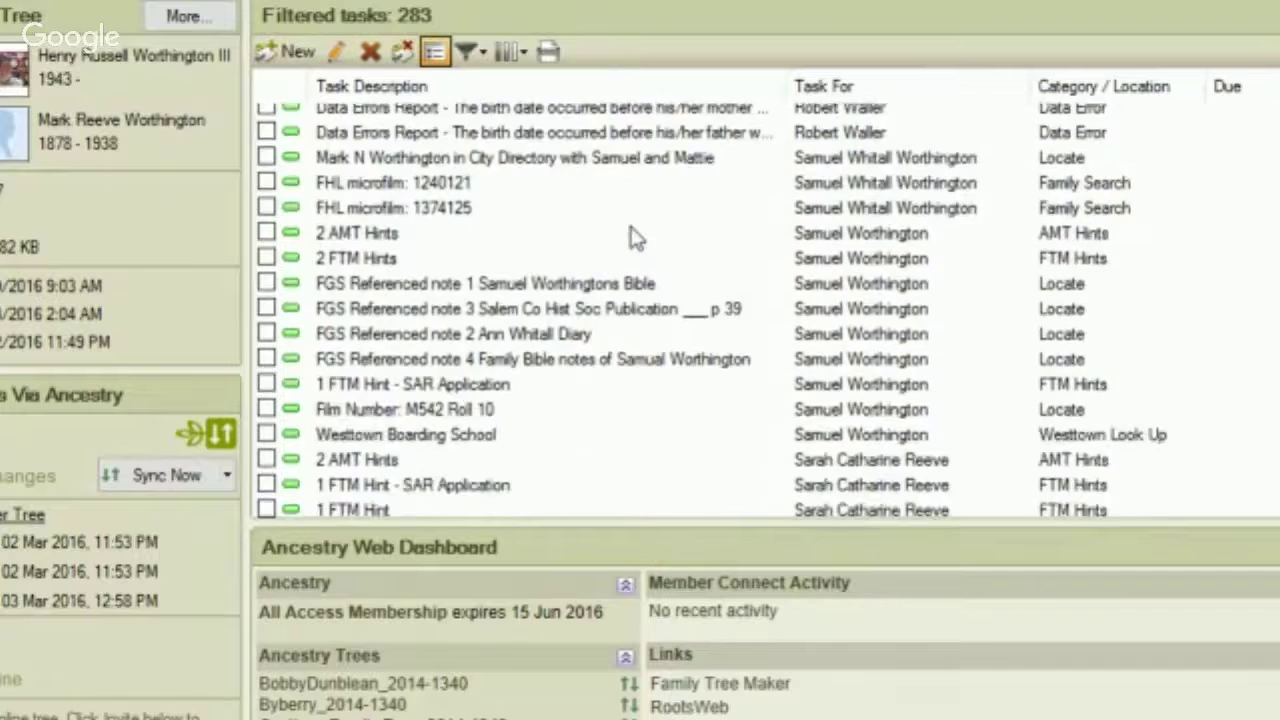
pyautogui.scroll(-8, 632, 236)
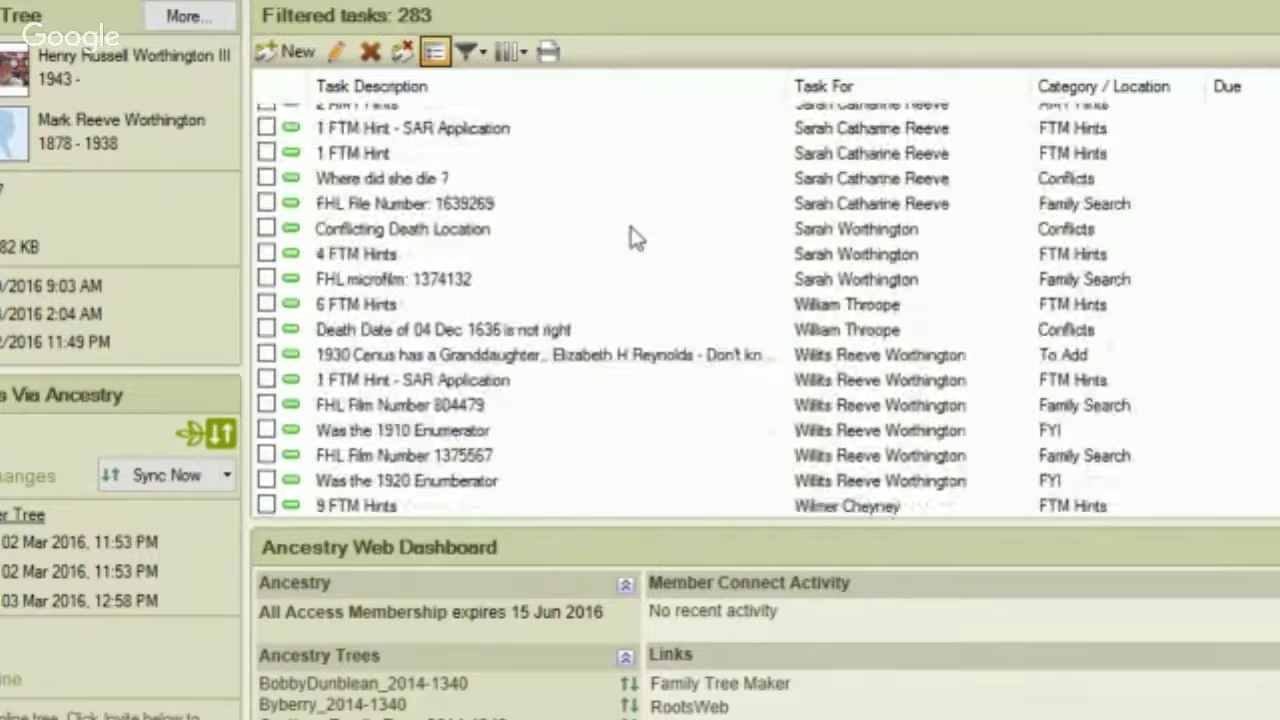
pyautogui.scroll(-2, 632, 236)
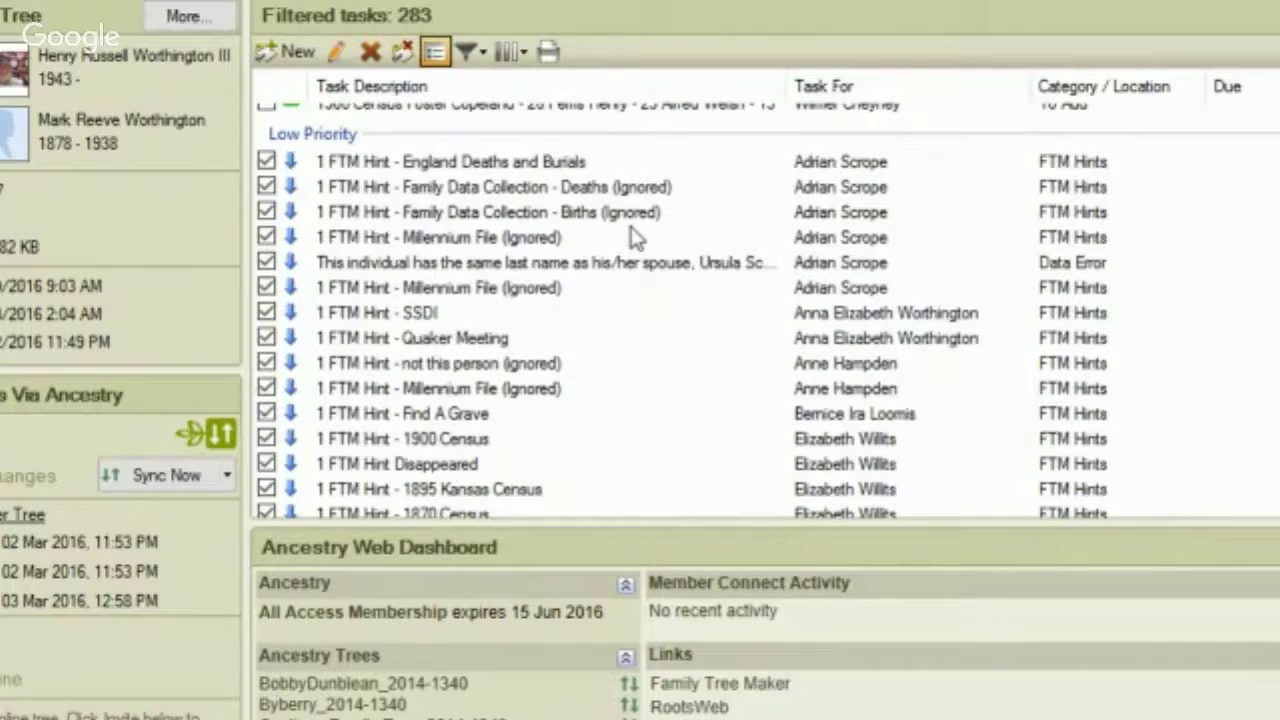
pyautogui.scroll(-3, 632, 238)
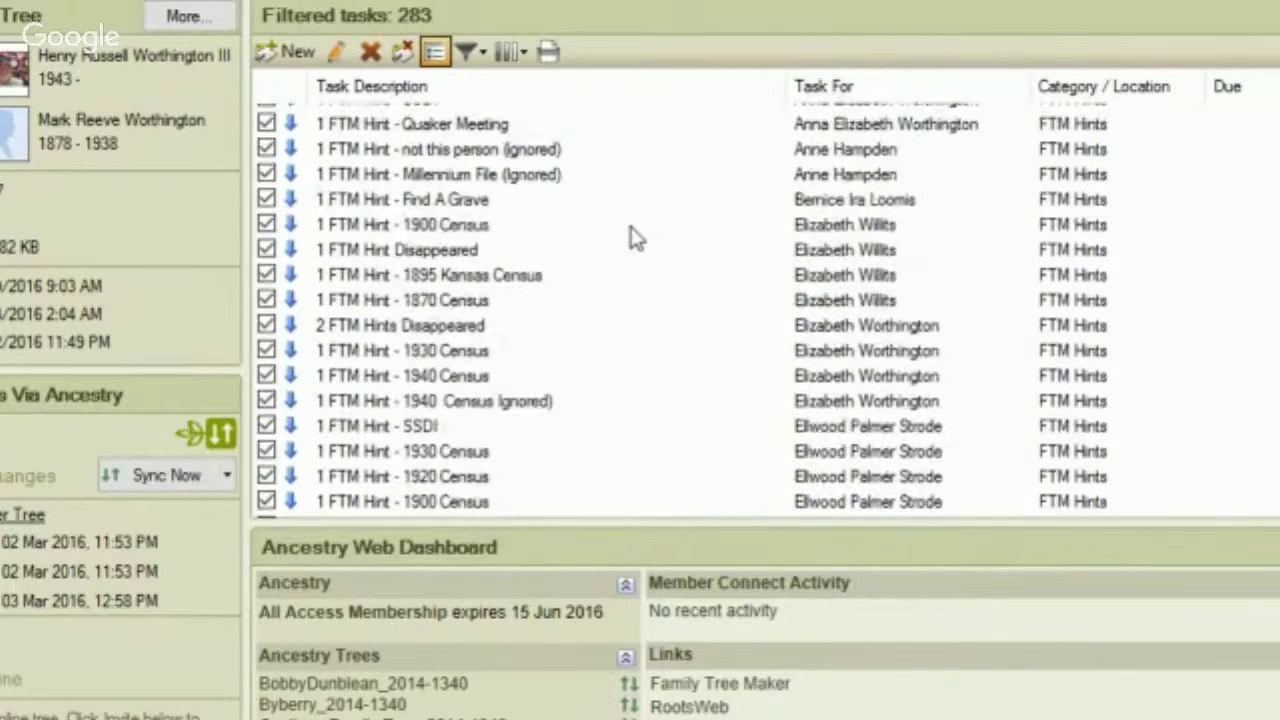
pyautogui.scroll(5, 632, 238)
pyautogui.scroll(7, 632, 236)
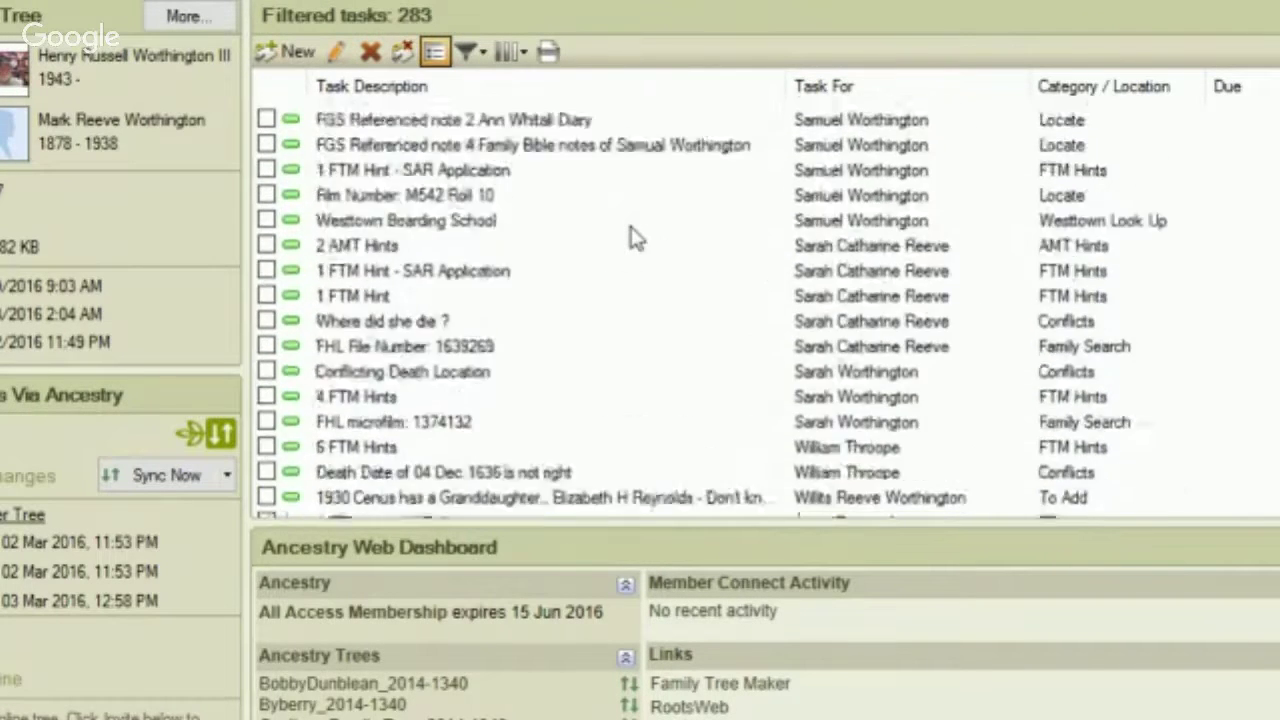
pyautogui.scroll(10, 632, 238)
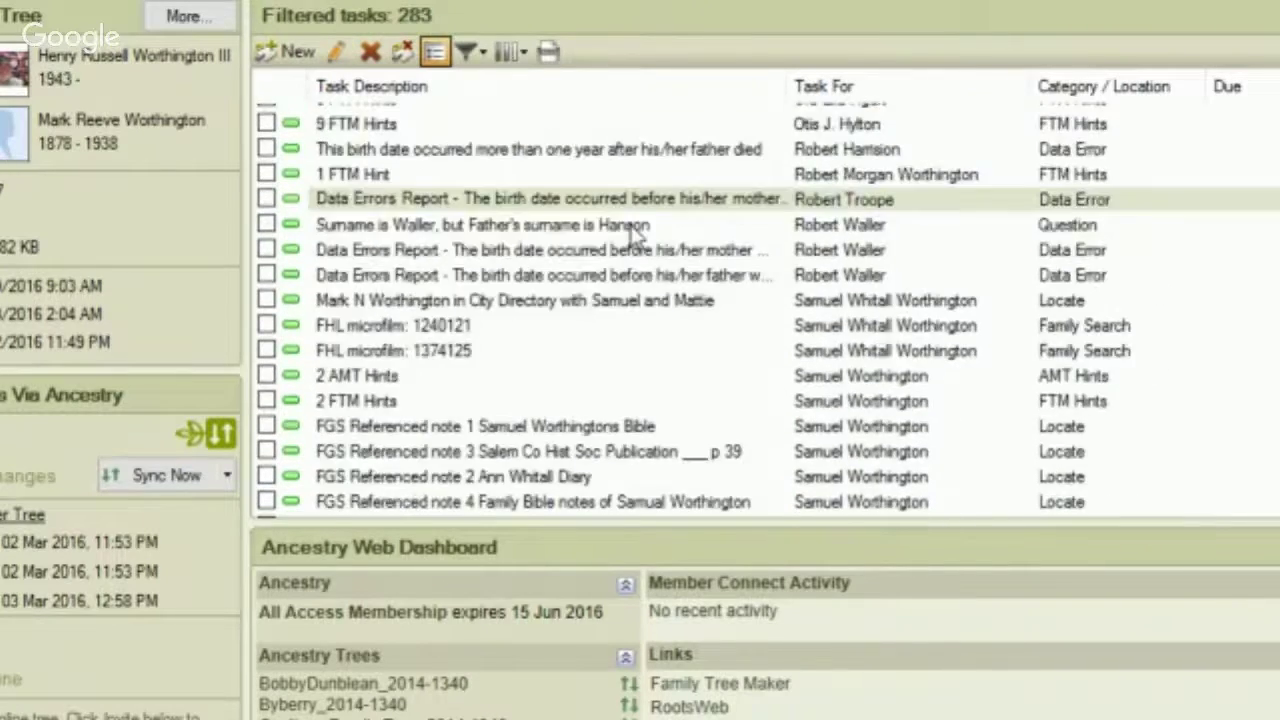
pyautogui.scroll(12, 632, 238)
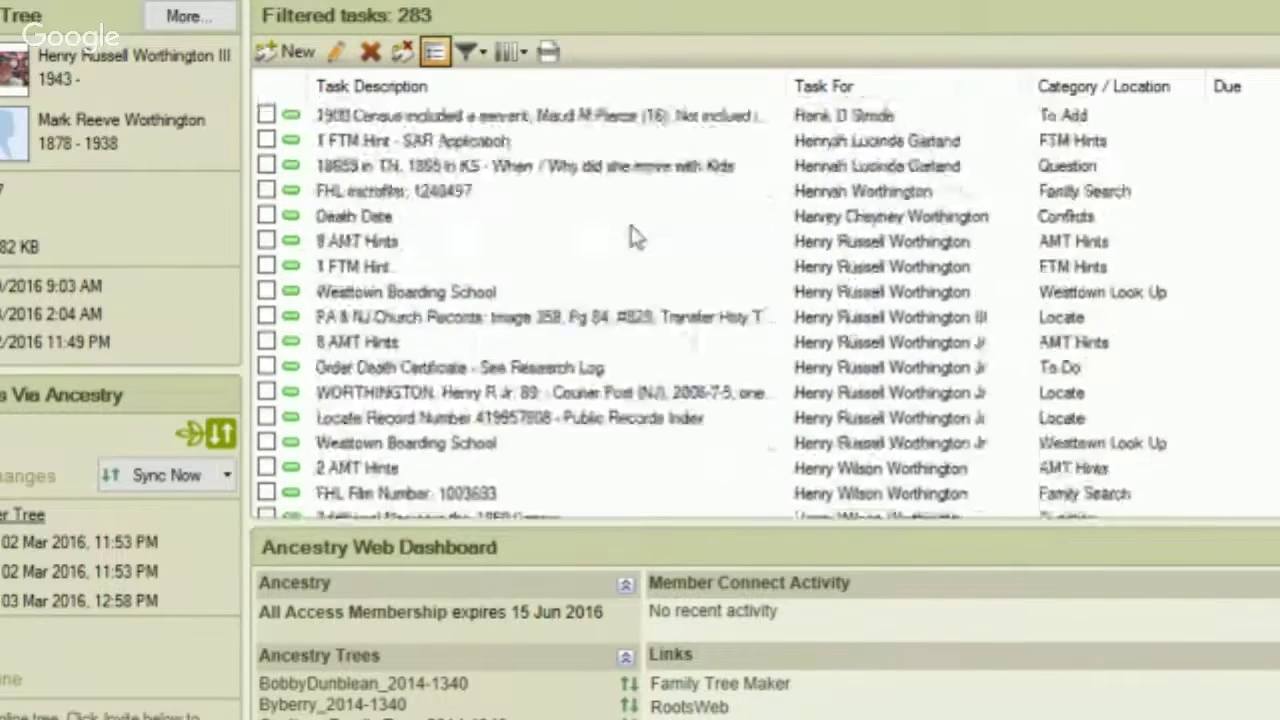
pyautogui.scroll(12, 632, 236)
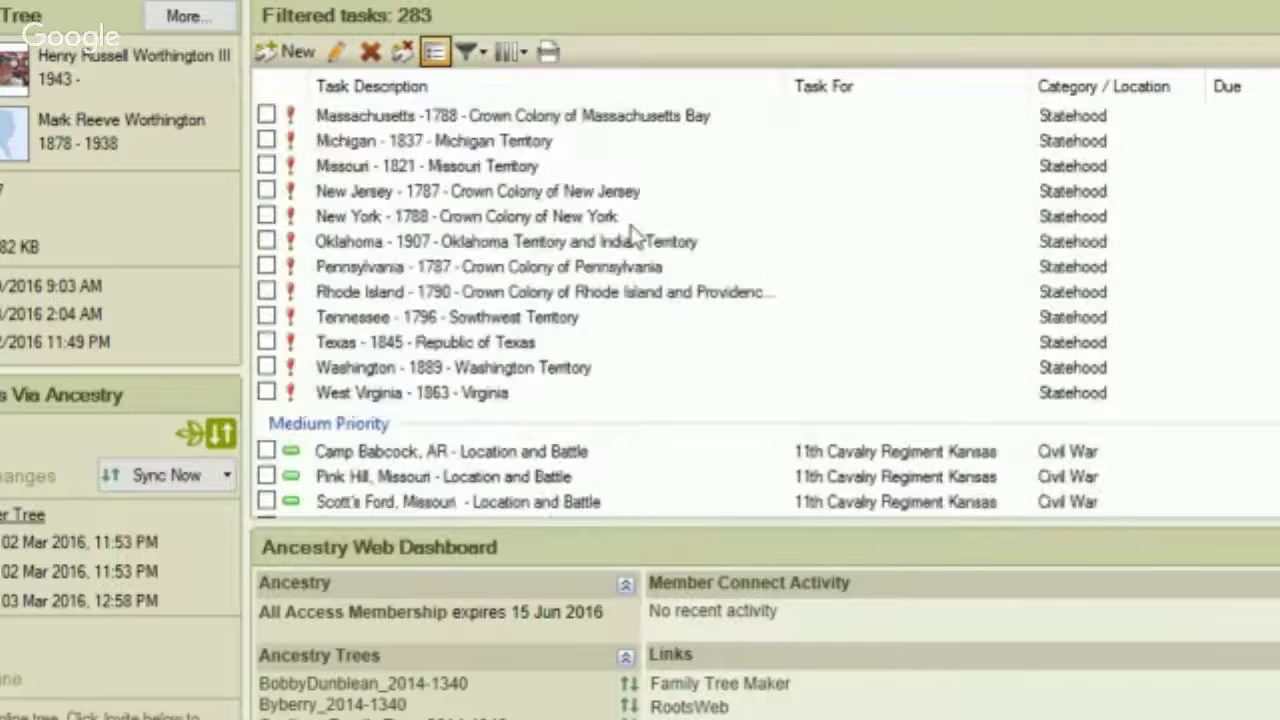
pyautogui.scroll(2, 632, 236)
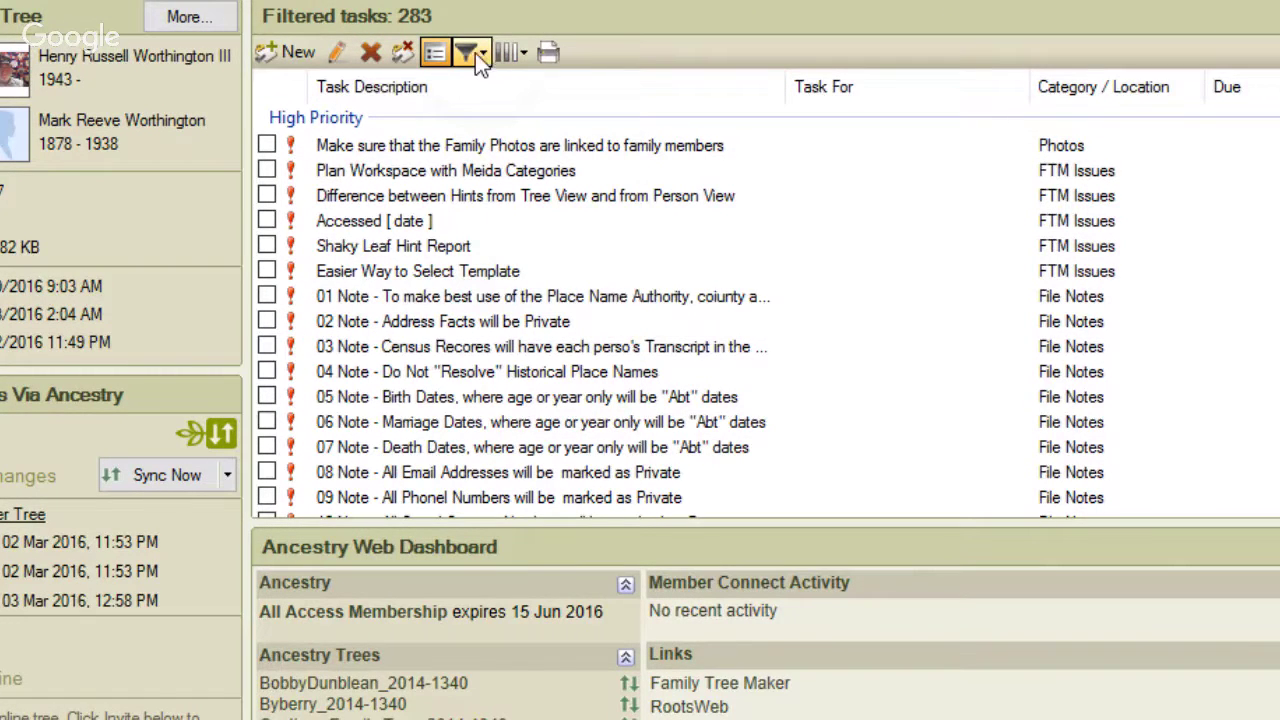
# Filter the task list by category, clearing all selected categories and including only FTM Hints.
pyautogui.click(475, 53)
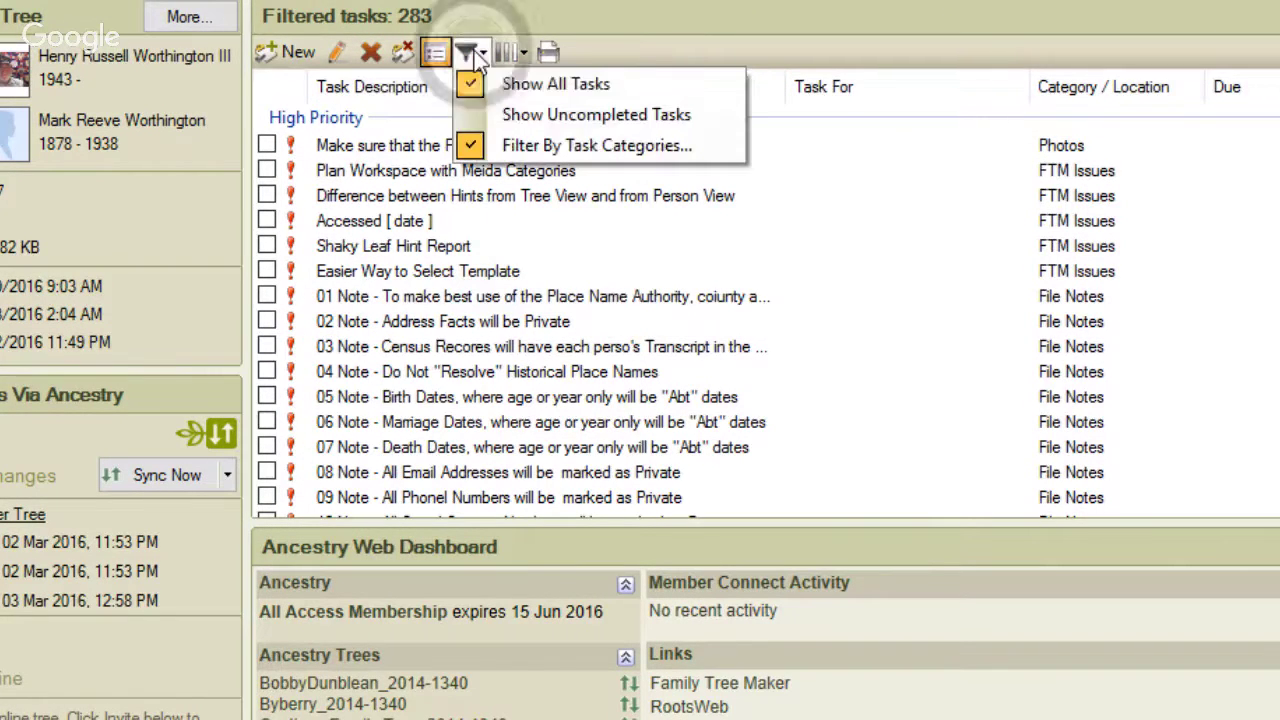
pyautogui.click(490, 145)
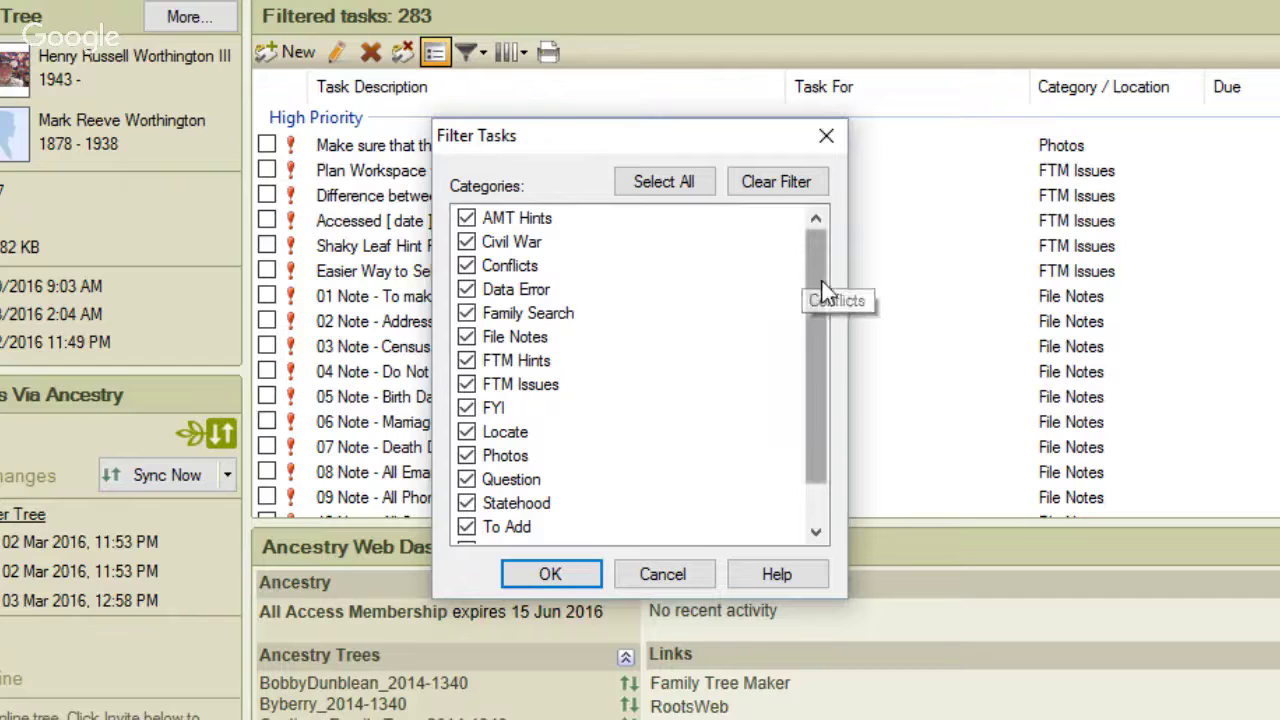
pyautogui.moveTo(823, 289); pyautogui.dragTo(820, 358)
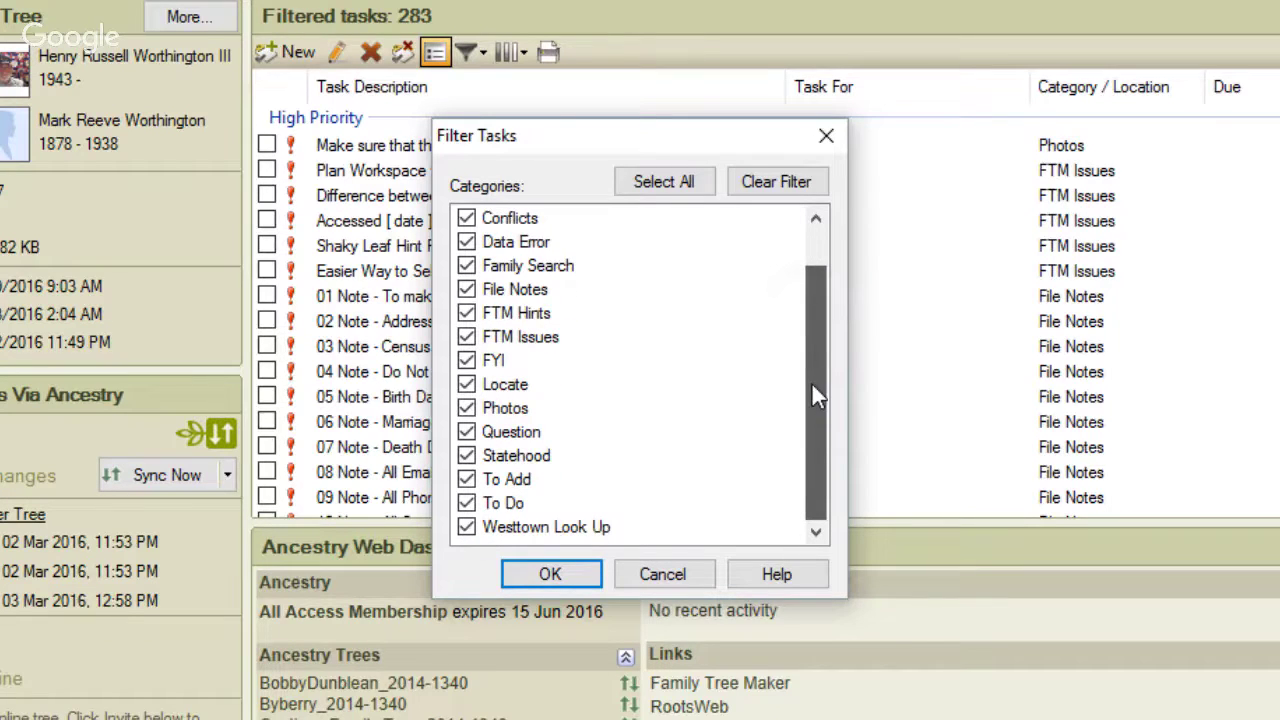
pyautogui.click(766, 186)
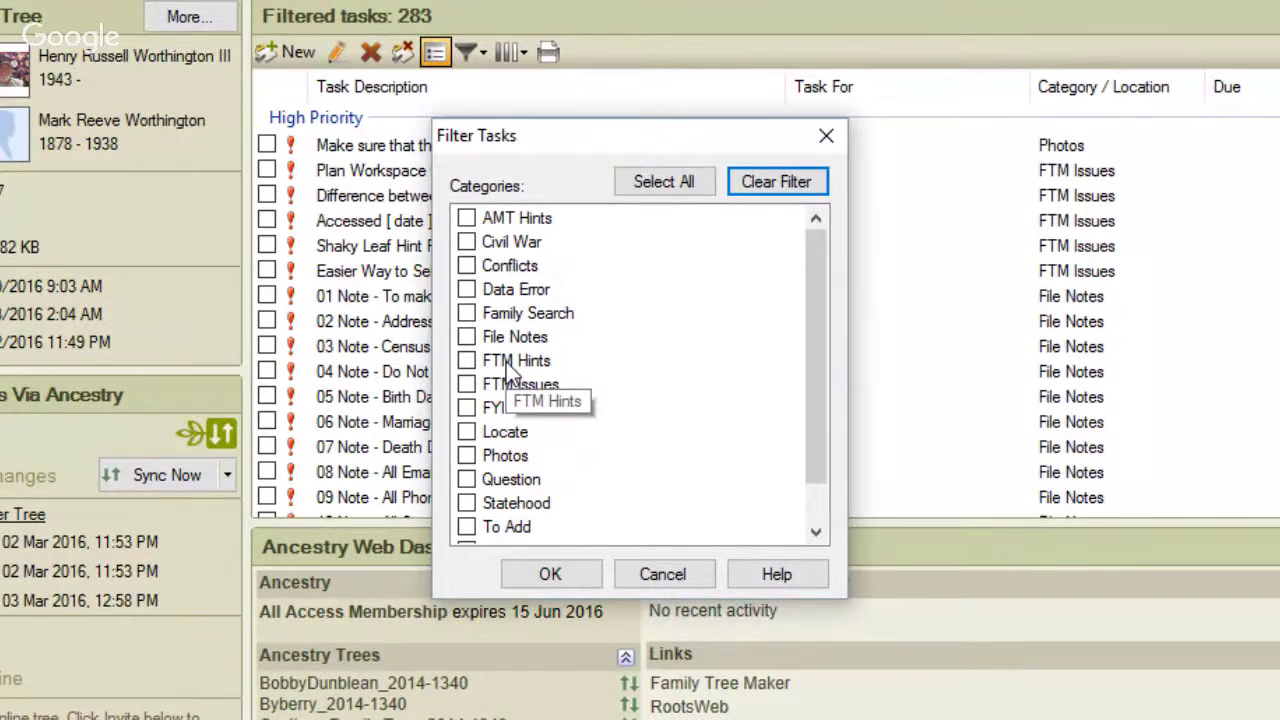
pyautogui.click(467, 362)
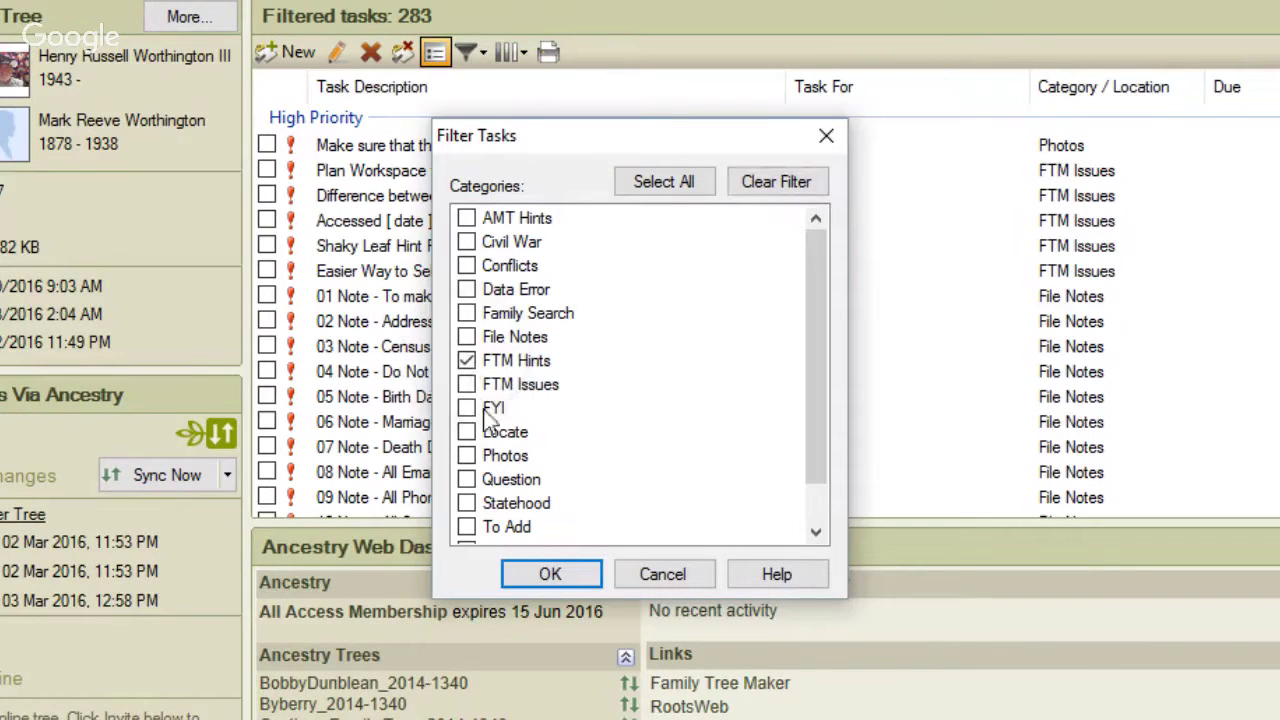
pyautogui.click(546, 574)
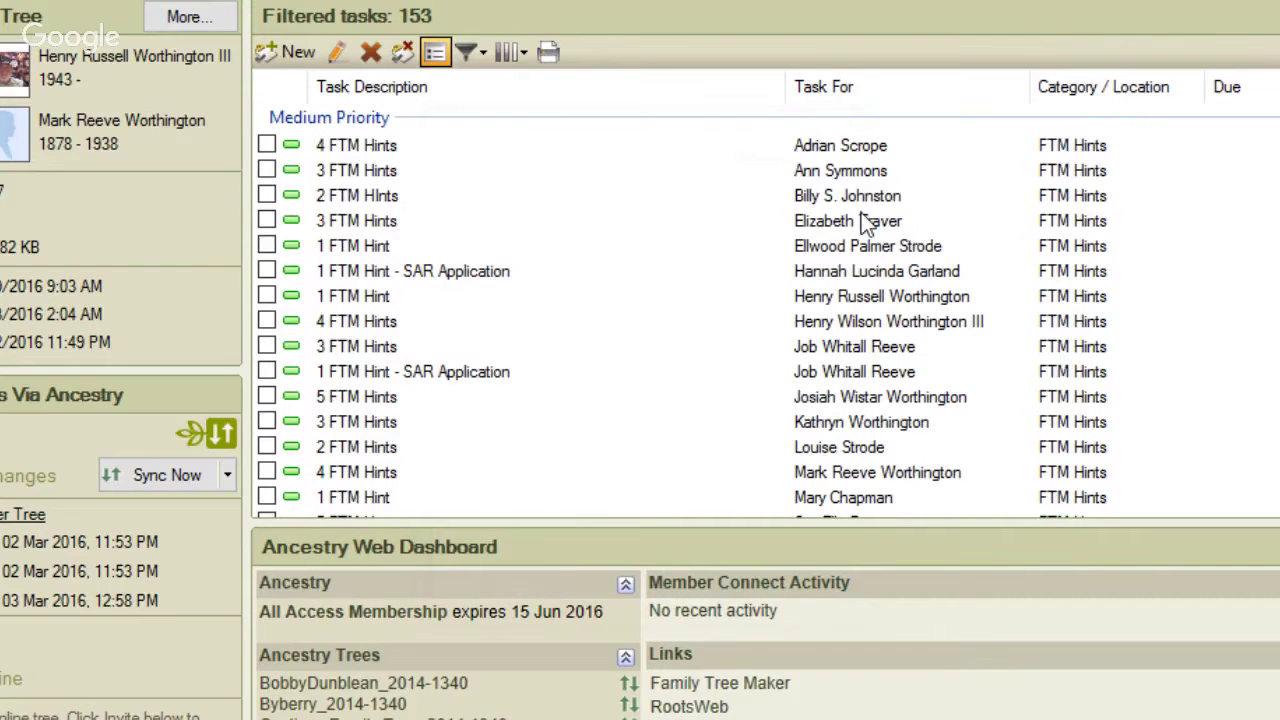
# Look over the filtered FTM Hints tasks and sort them by task description.
pyautogui.scroll(-7, 866, 222)
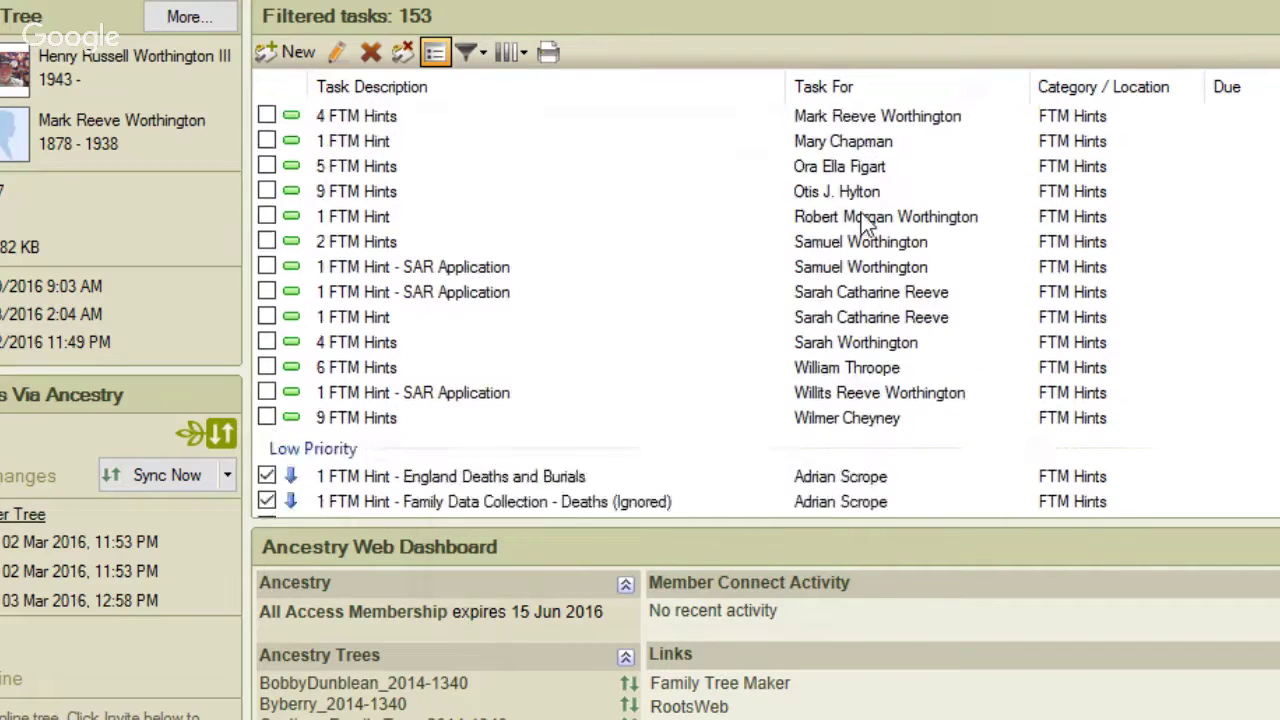
pyautogui.scroll(7, 866, 222)
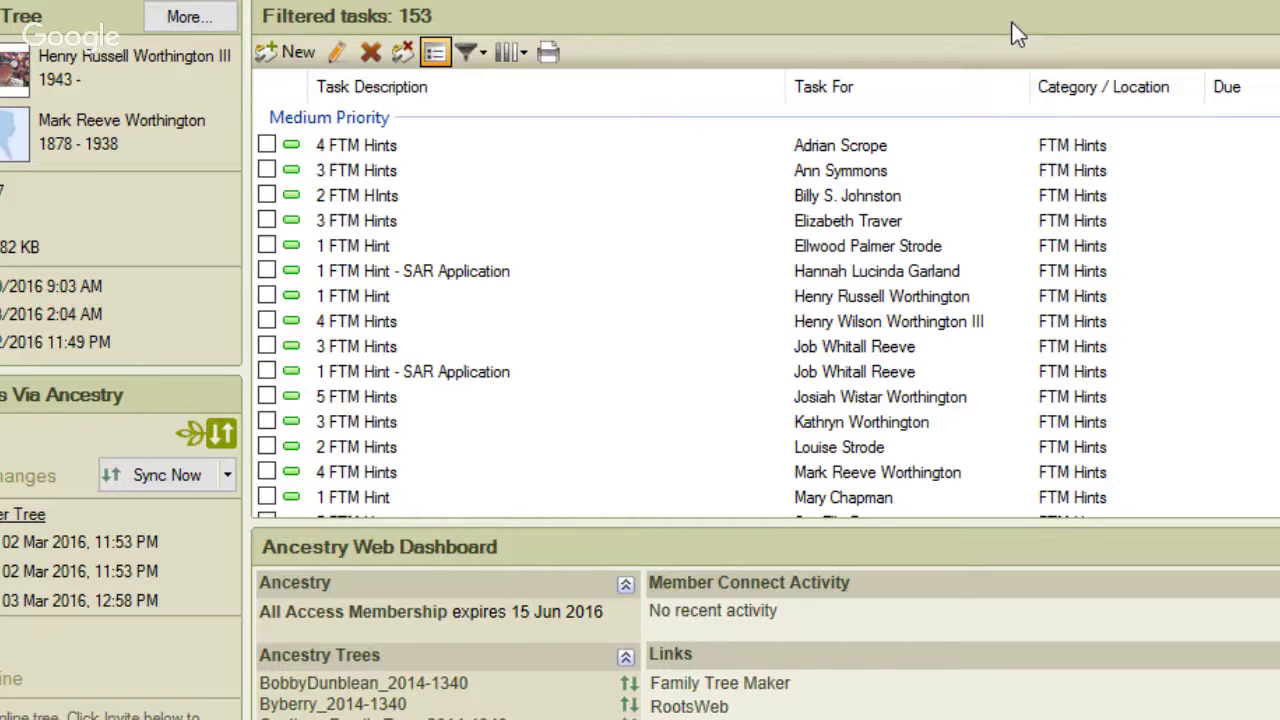
pyautogui.click(771, 92)
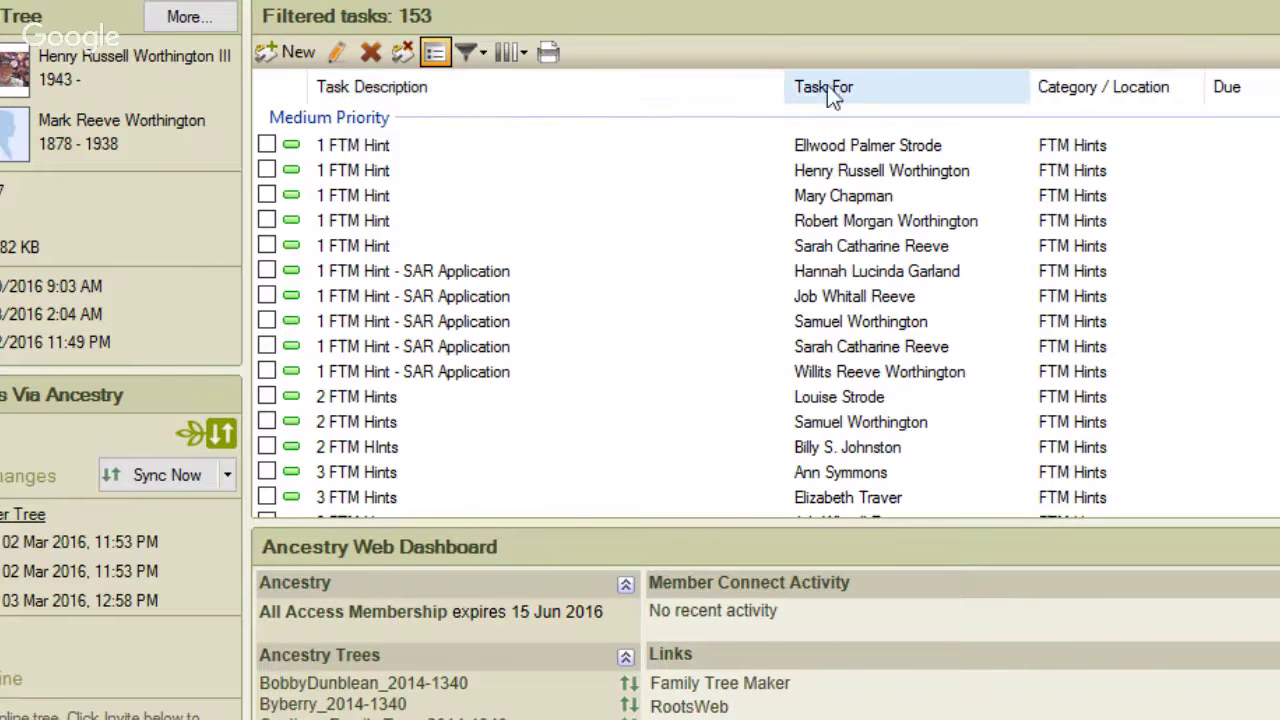
# Sort the filtered tasks by the person they are for in both directions, and return to sorting by task description.
pyautogui.click(879, 88)
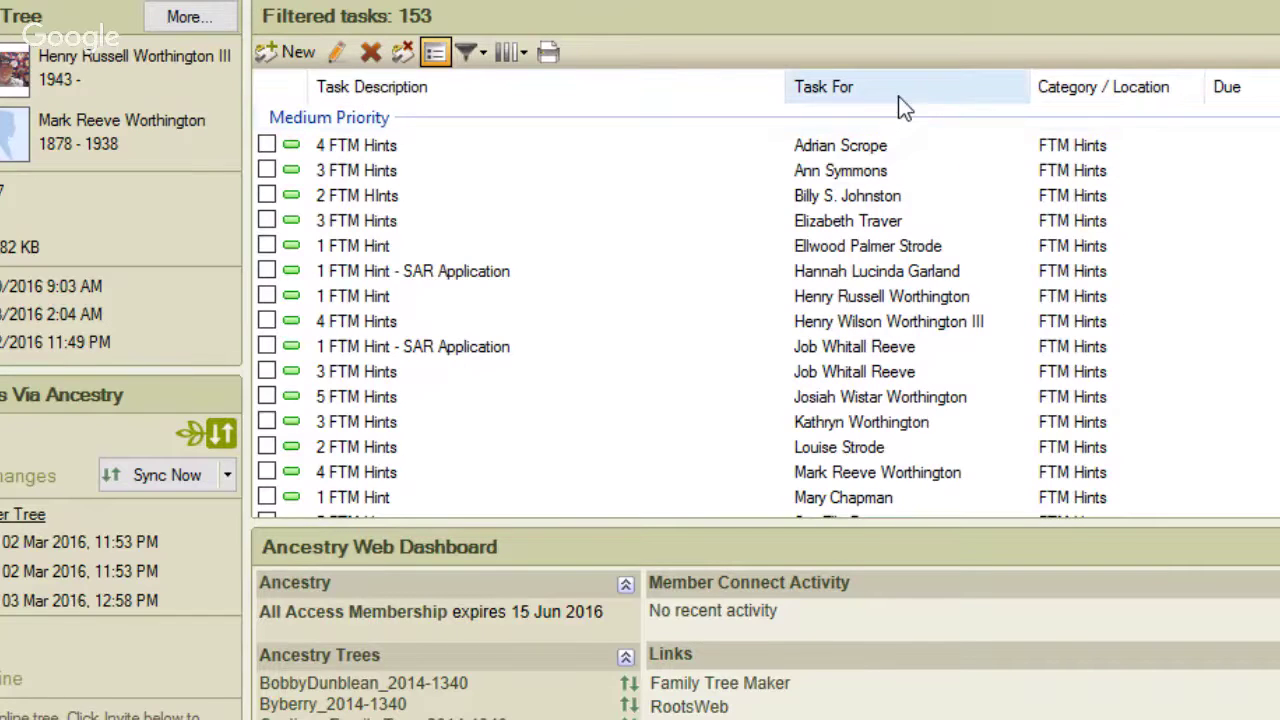
pyautogui.click(898, 100)
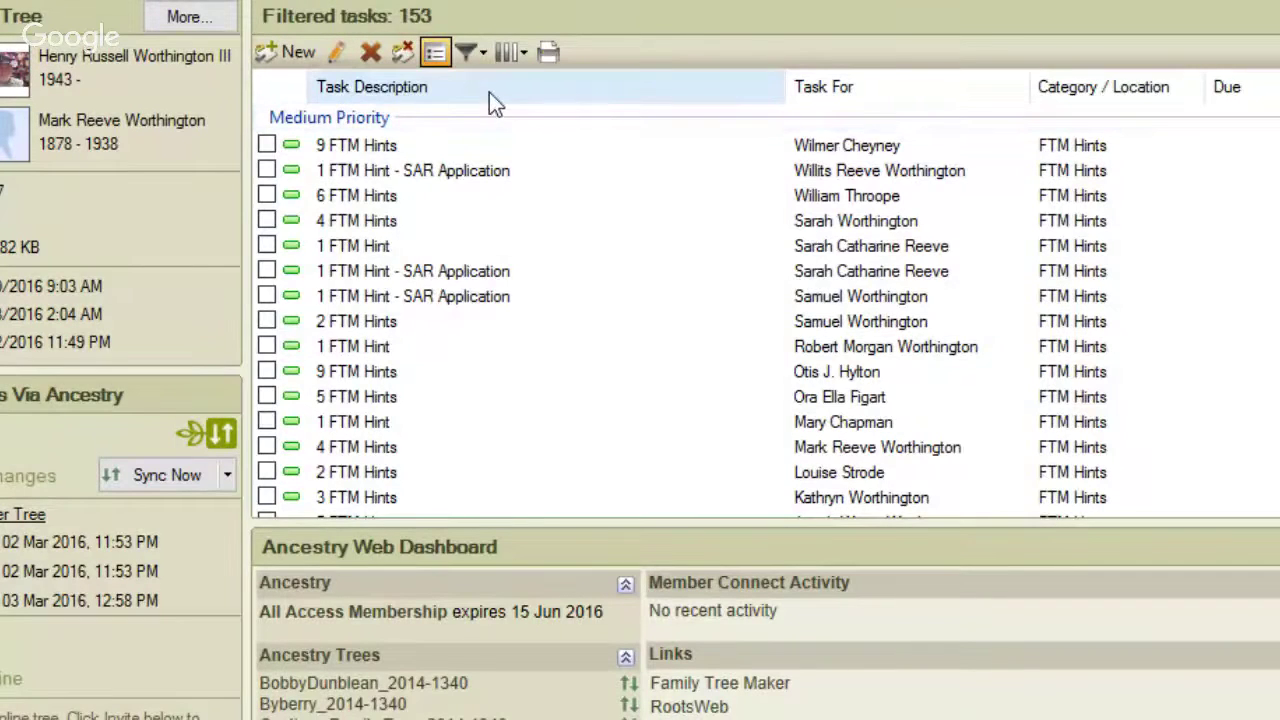
pyautogui.click(489, 92)
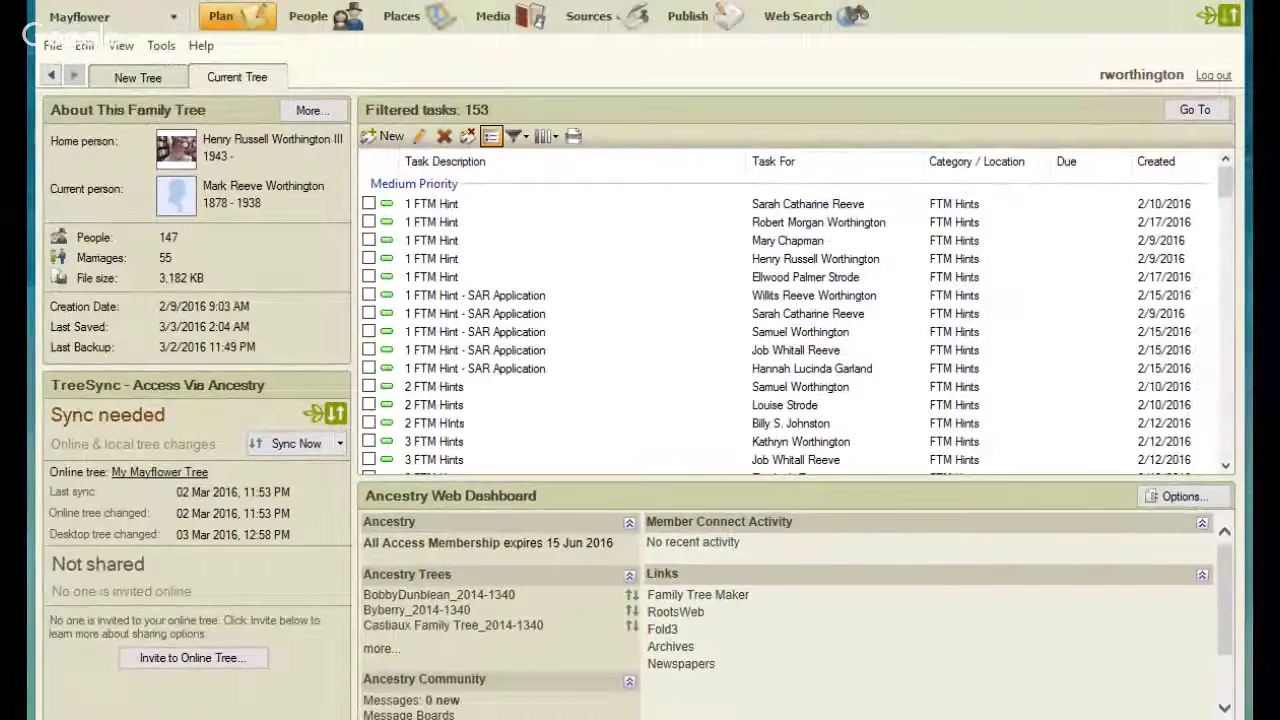
# Open the linked online Mayflower tree on Ancestry, look at the hint leaves in its pedigree, and return to Family Tree Maker.
pyautogui.click(155, 472)
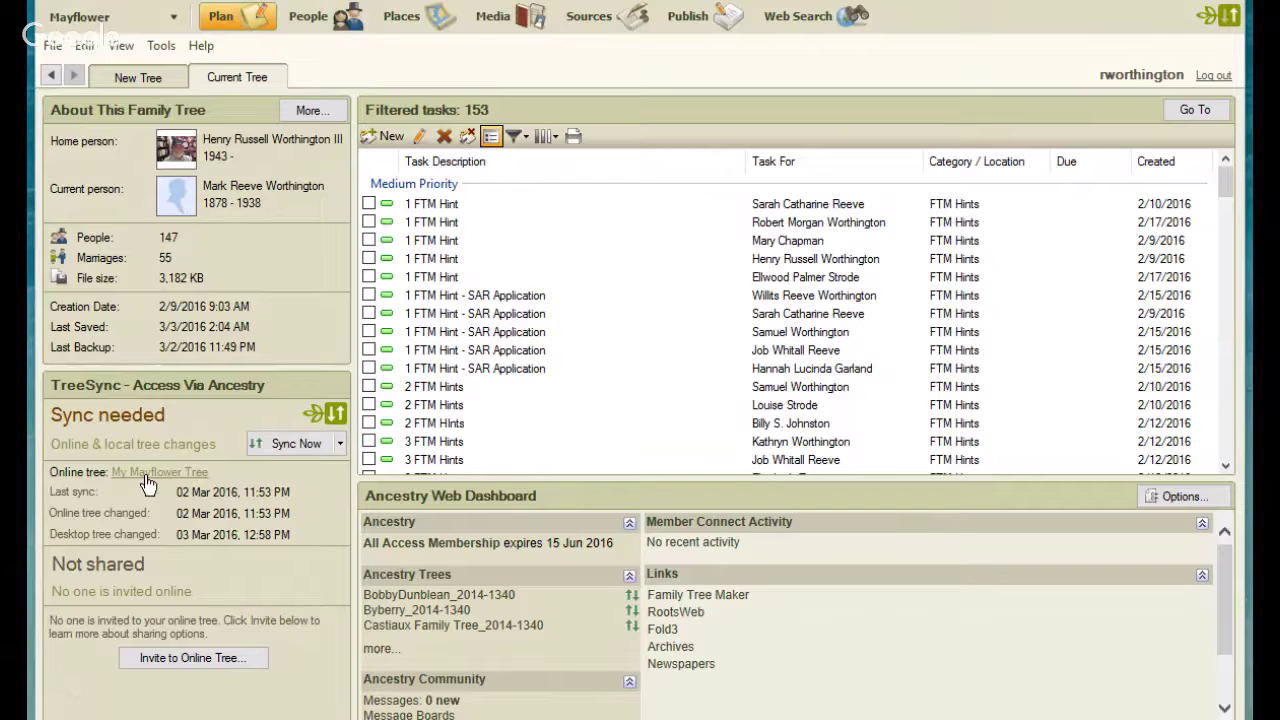
pyautogui.click(145, 476)
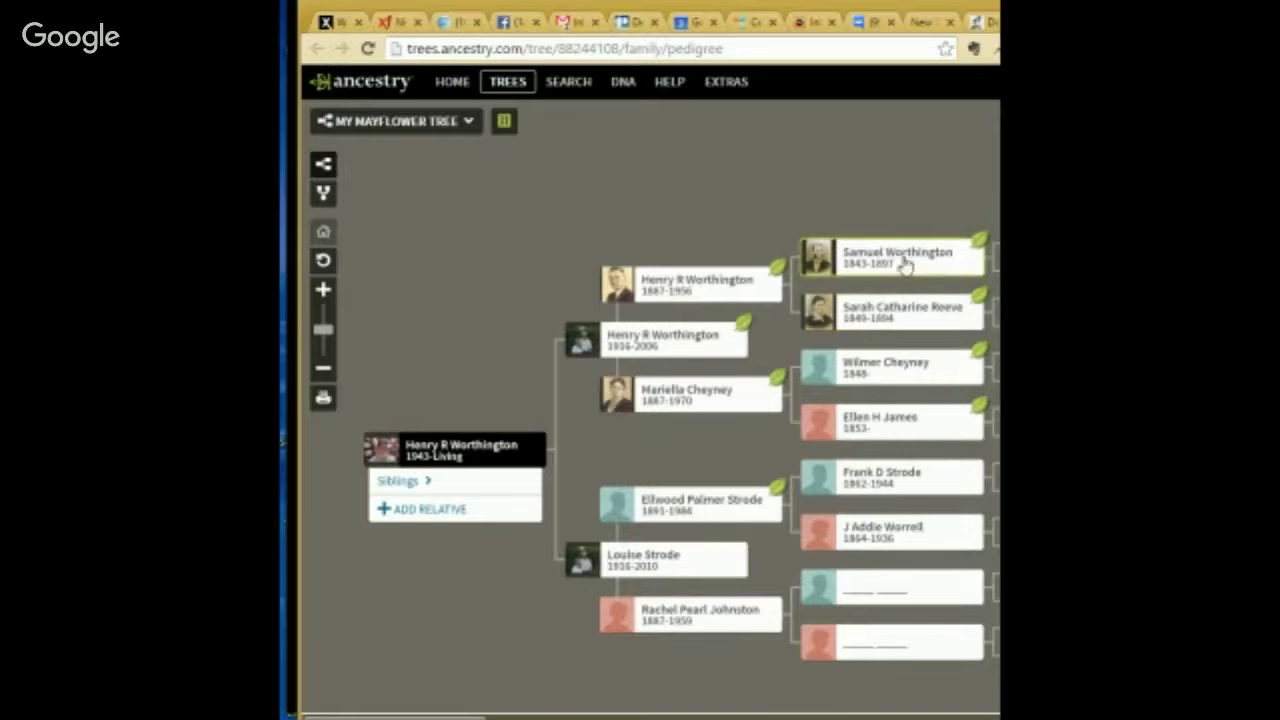
pyautogui.click(985, 245)
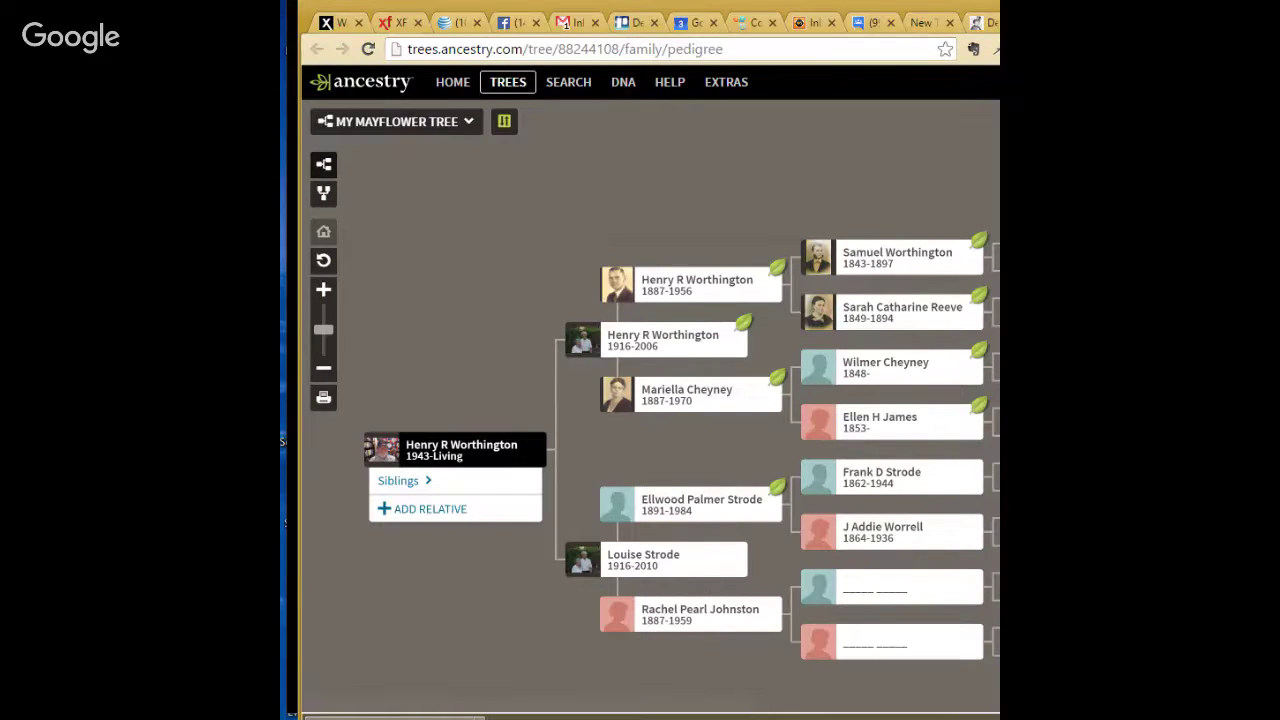
pyautogui.hotkey('alt', 'Tab')
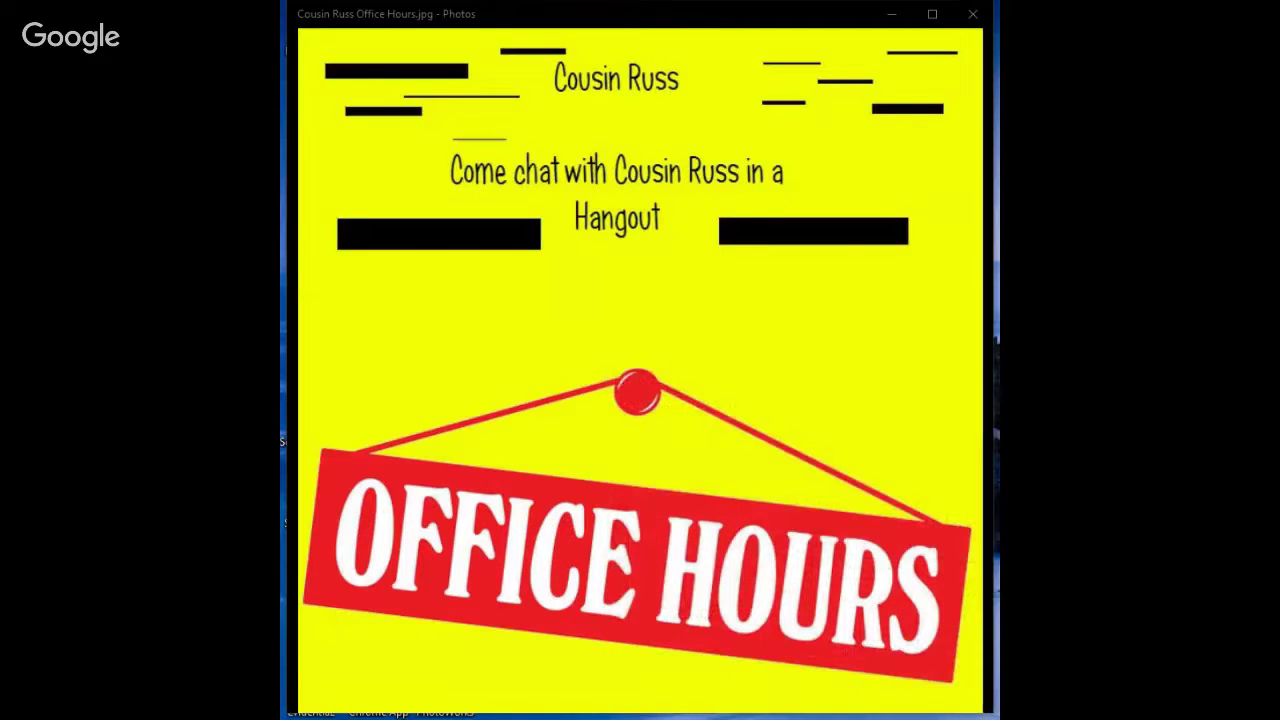
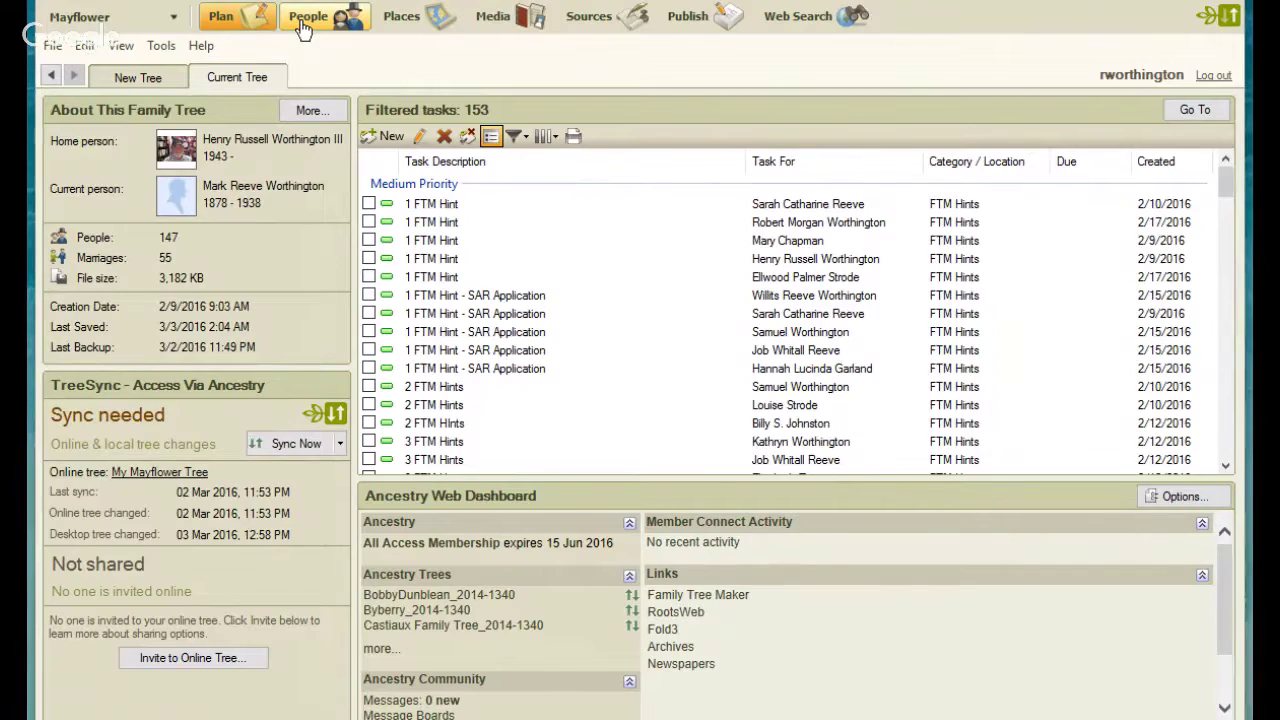
# Show the family tree's people in the pedigree and inspect the Ancestry hints summary for the selected person.
pyautogui.click(303, 30)
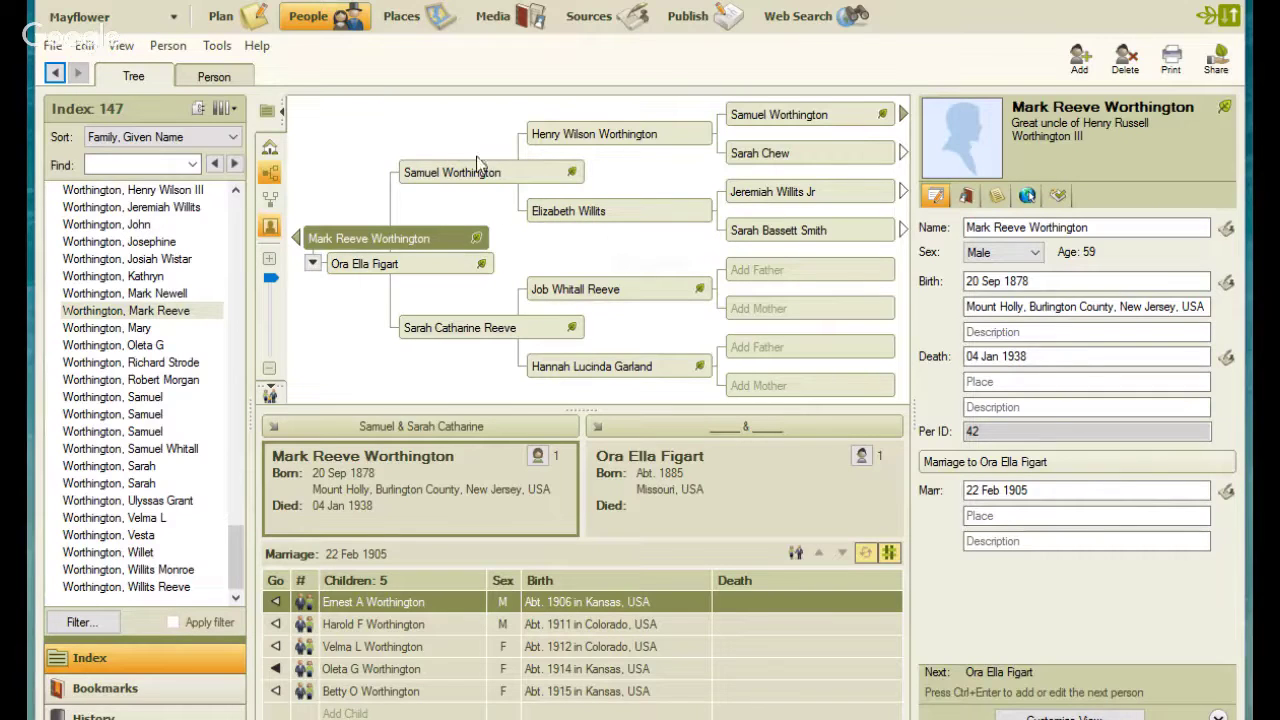
pyautogui.moveTo(575, 175)
pyautogui.moveTo(474, 242)
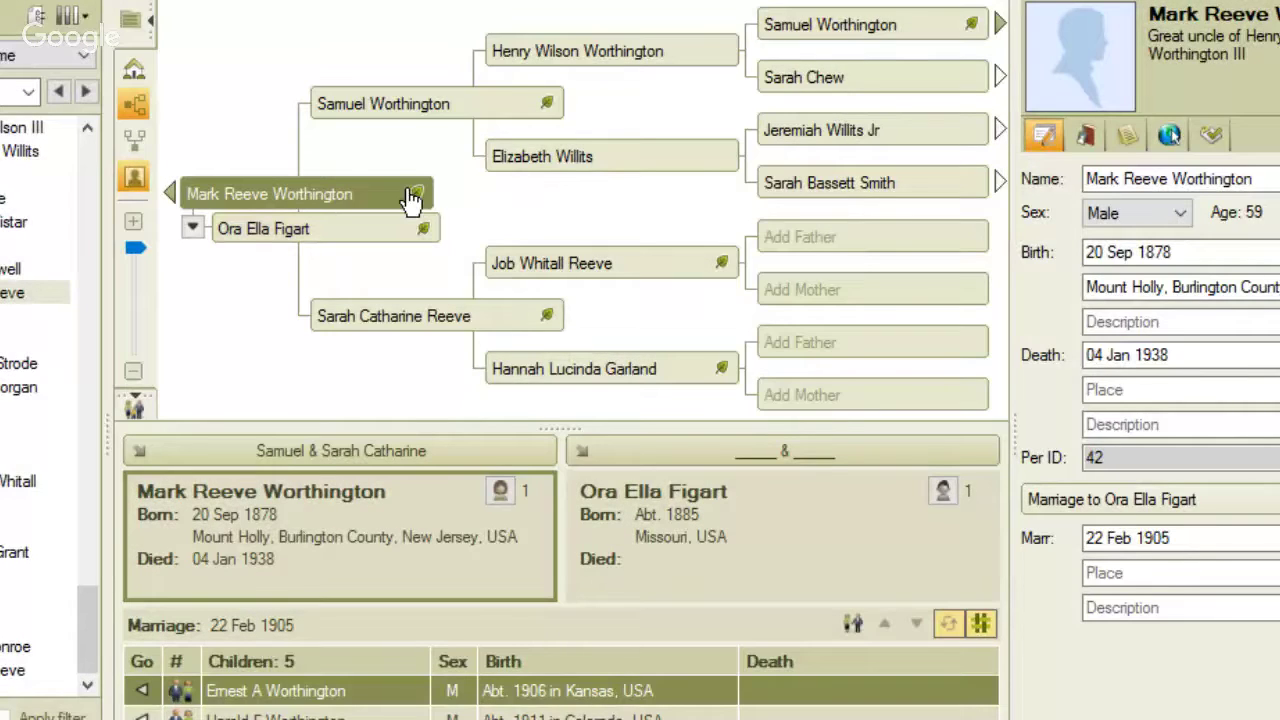
pyautogui.moveTo(424, 199)
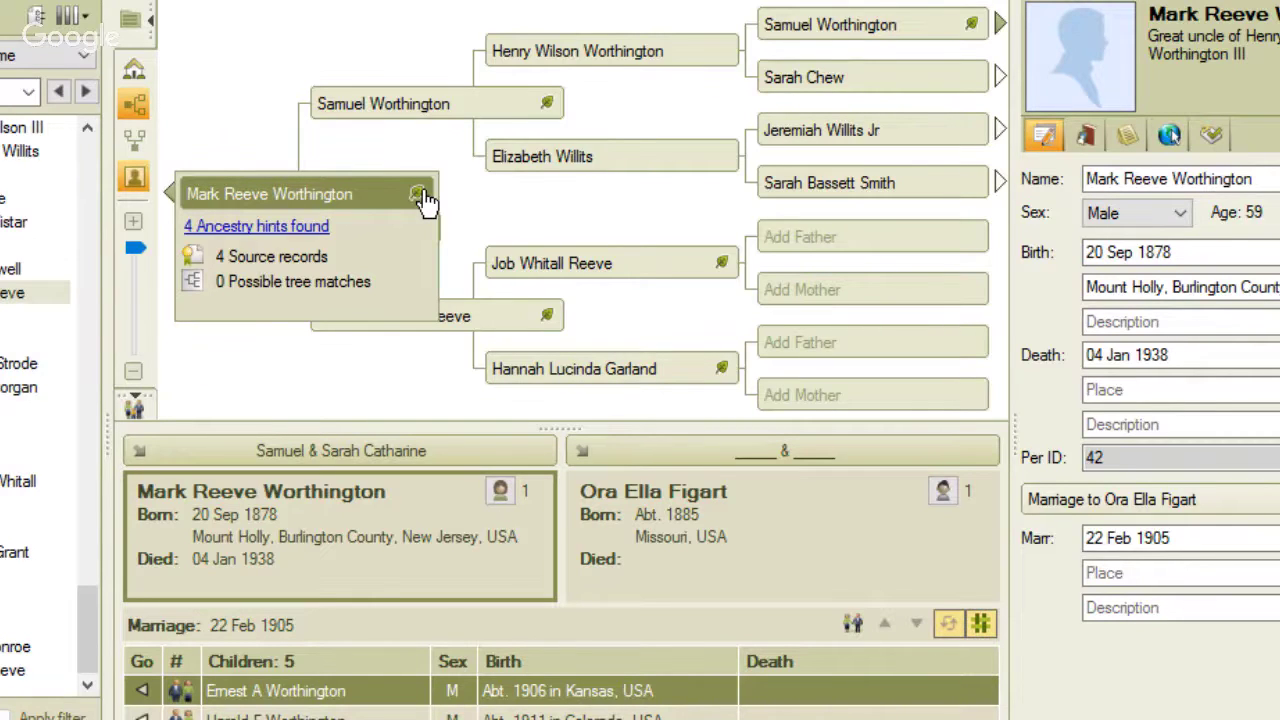
pyautogui.moveTo(1080, 60)
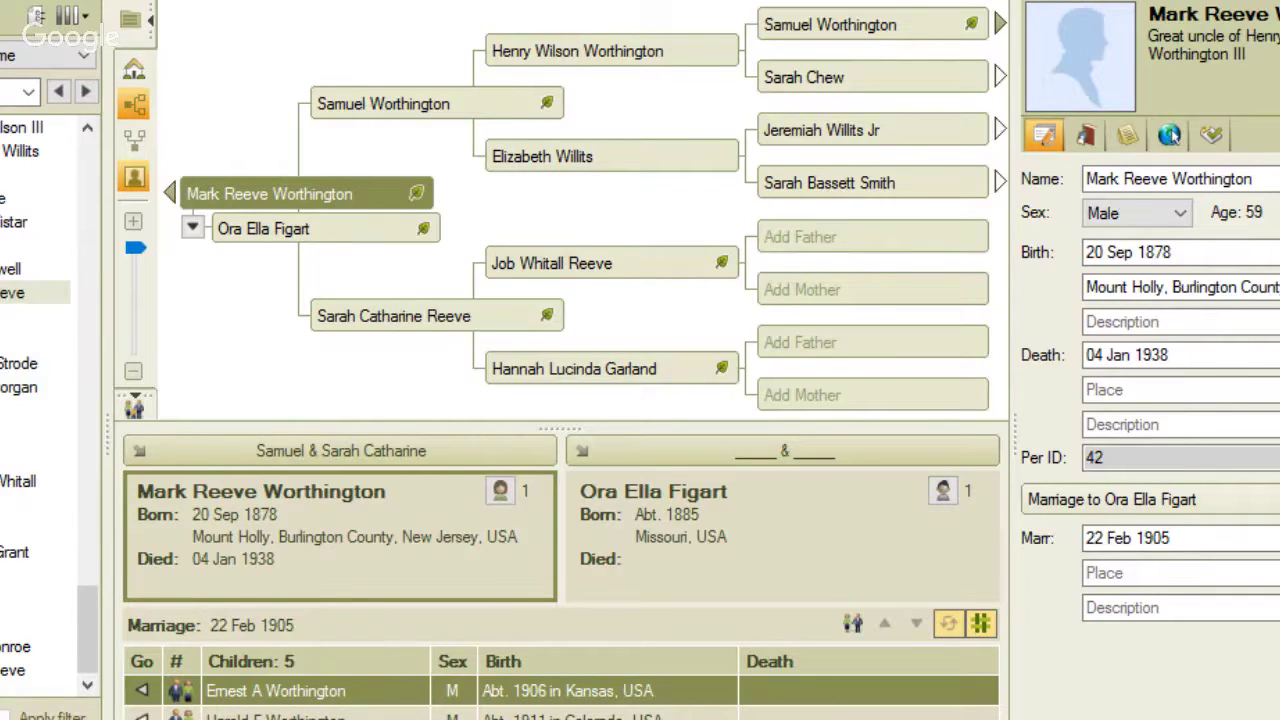
# Open the selected person's 4 FTM Hints task, examine its category choices, and close it without saving changes.
pyautogui.click(75, 15)
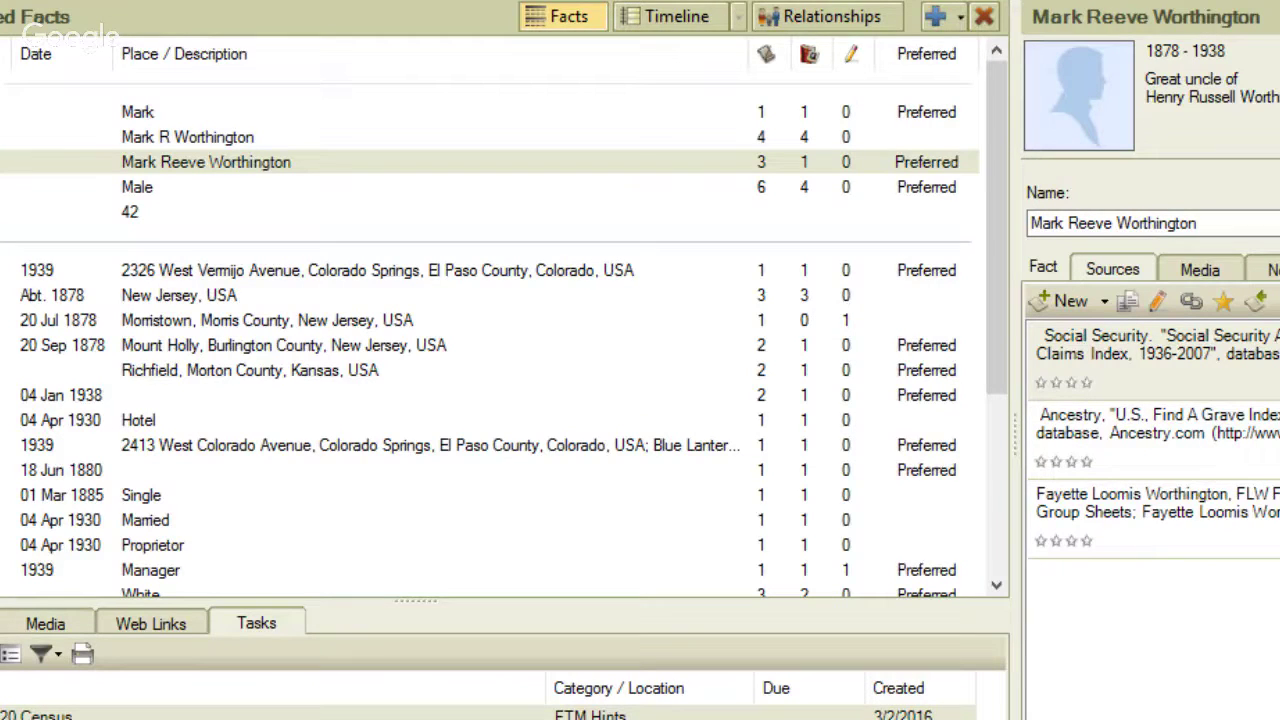
pyautogui.doubleClick(300, 714)
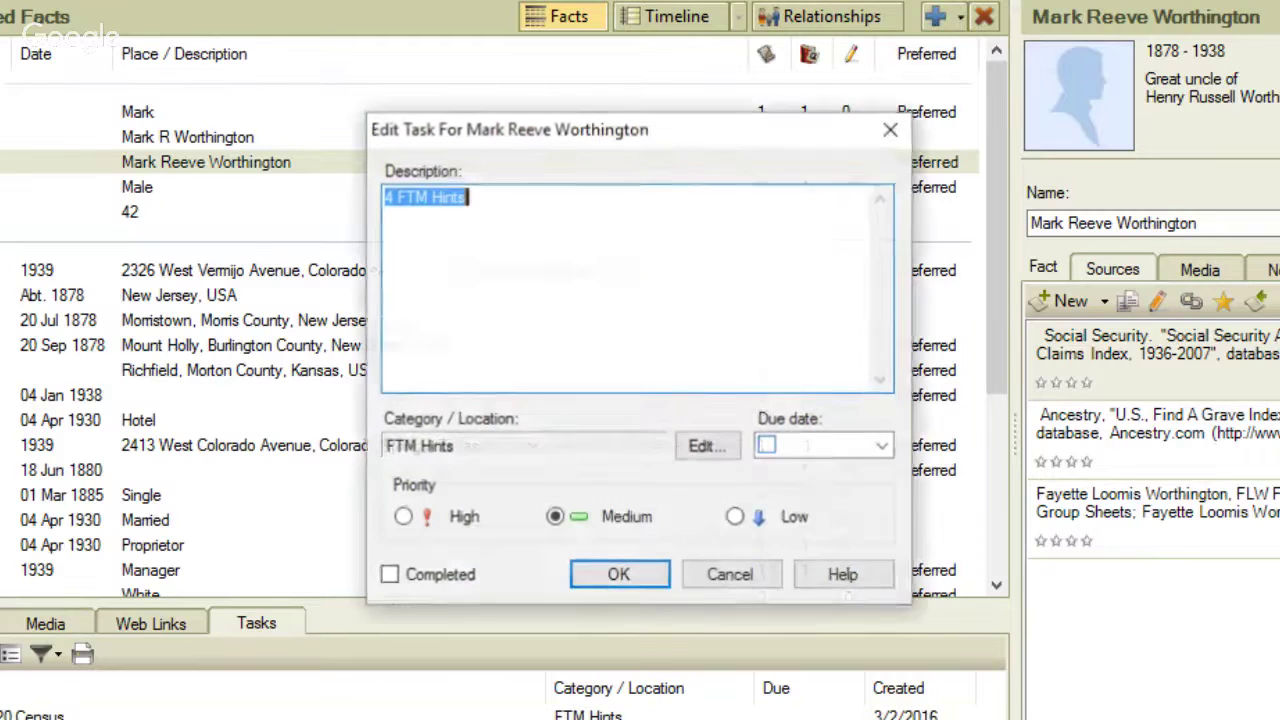
pyautogui.click(585, 230)
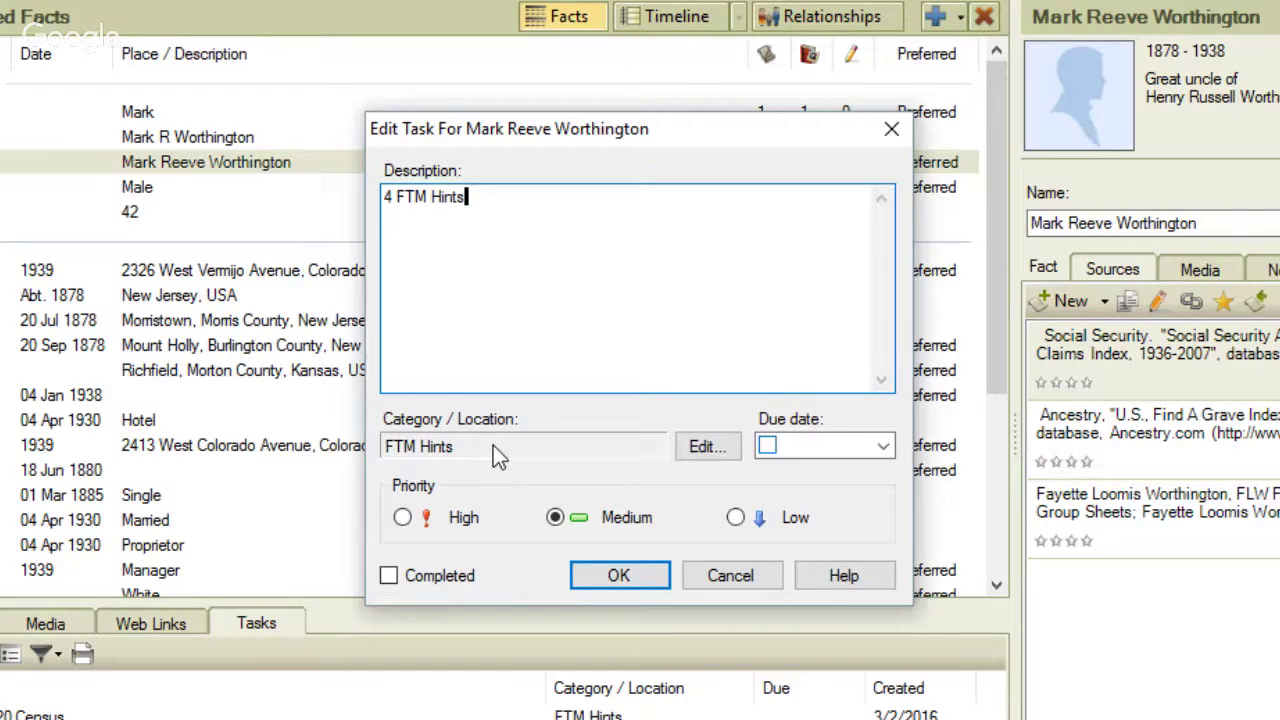
pyautogui.click(713, 450)
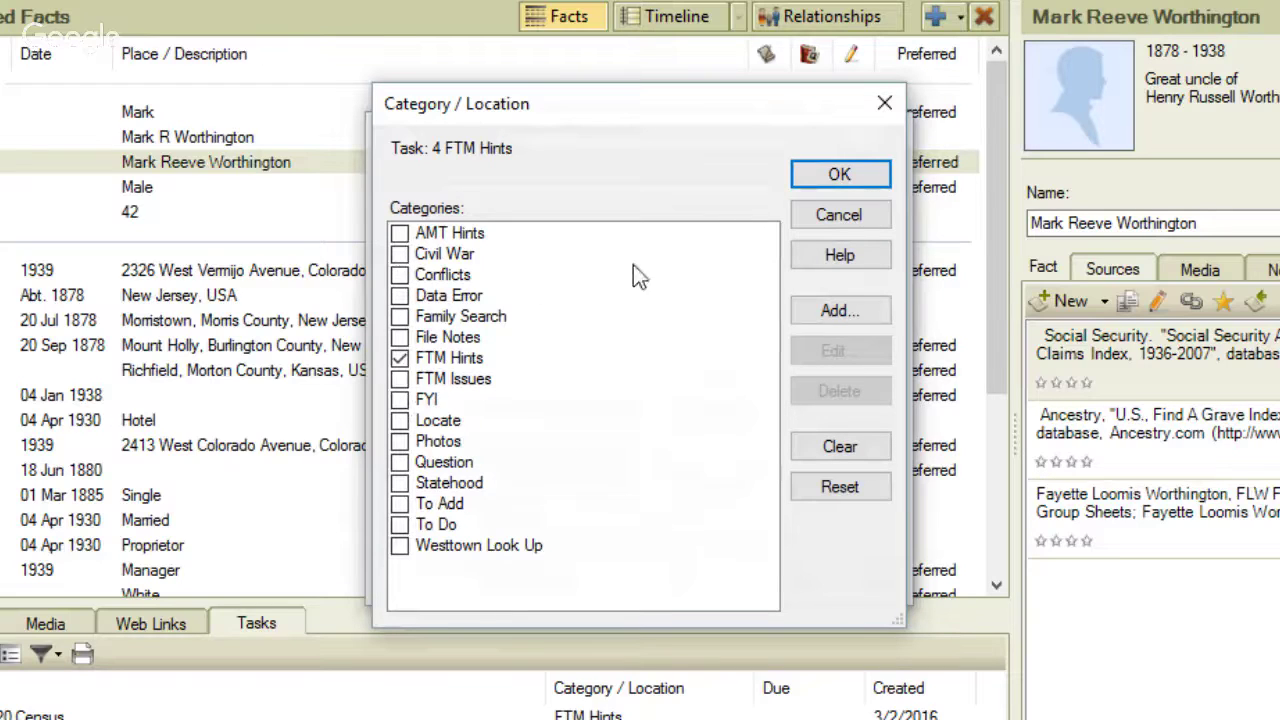
pyautogui.click(836, 222)
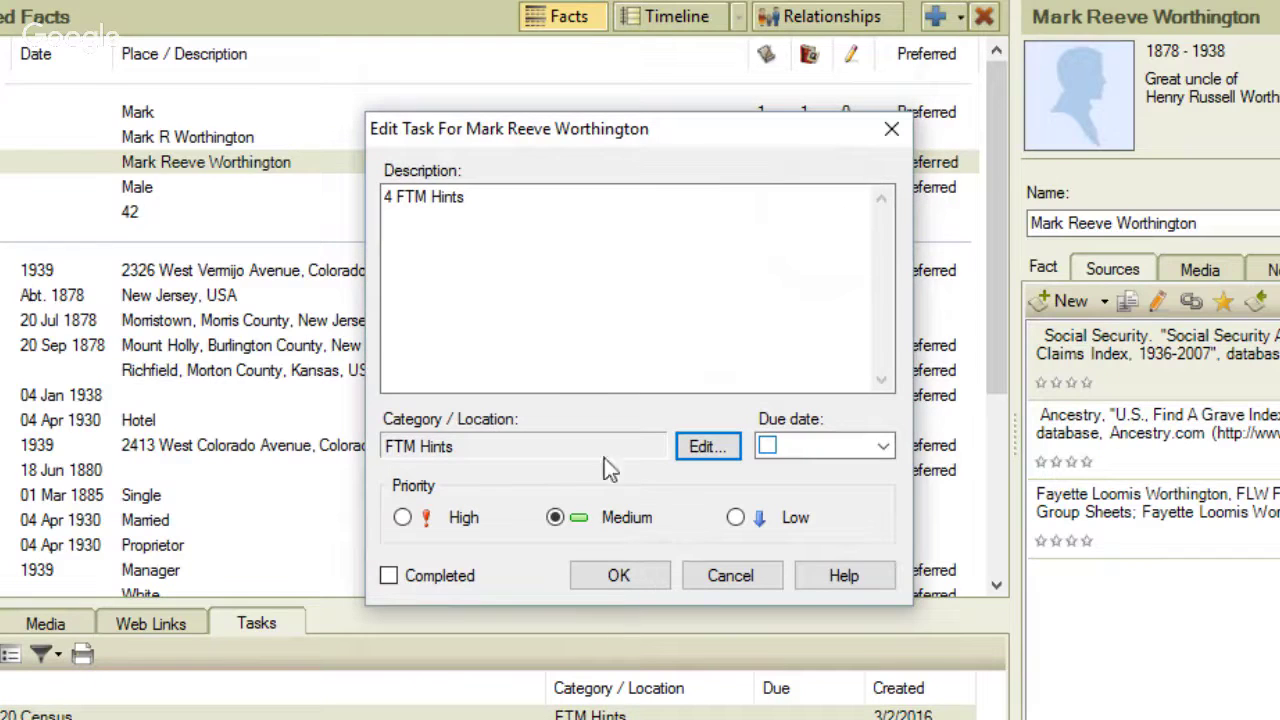
pyautogui.click(747, 580)
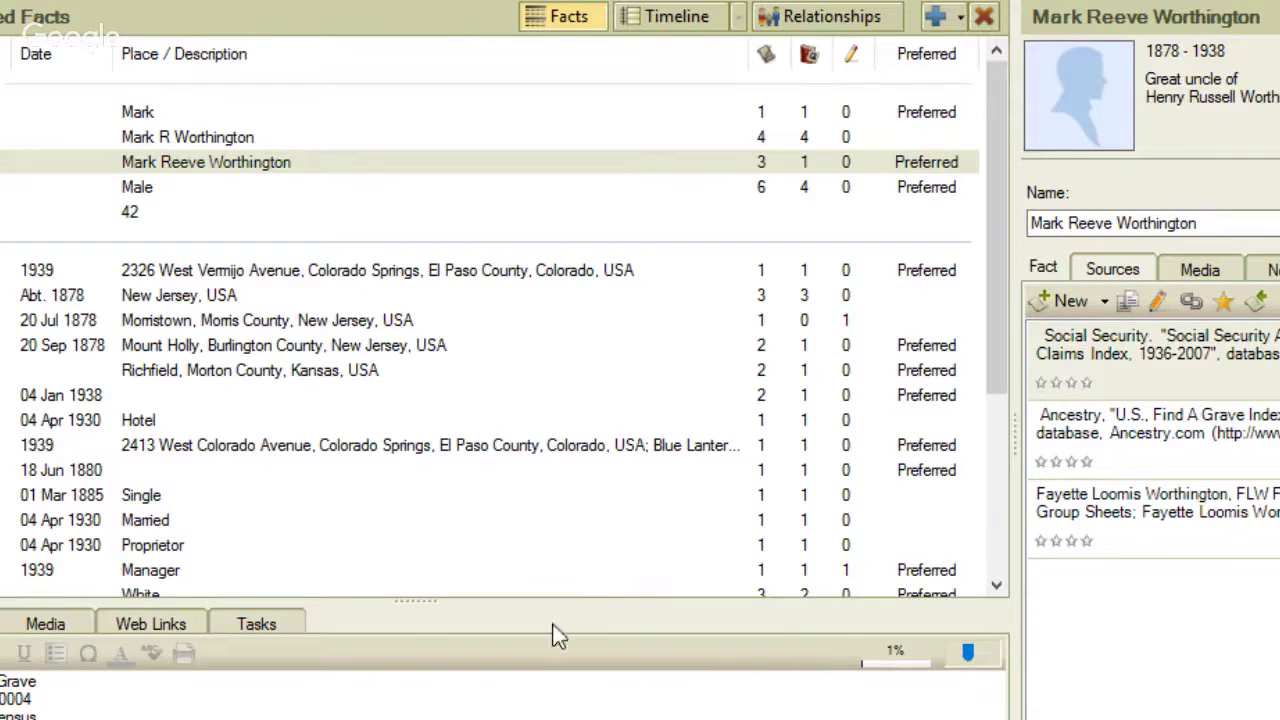
# Review the person's dated research notes and select the Find A Grave Index citation among the name fact's sources.
pyautogui.click(937, 660)
pyautogui.click(913, 664)
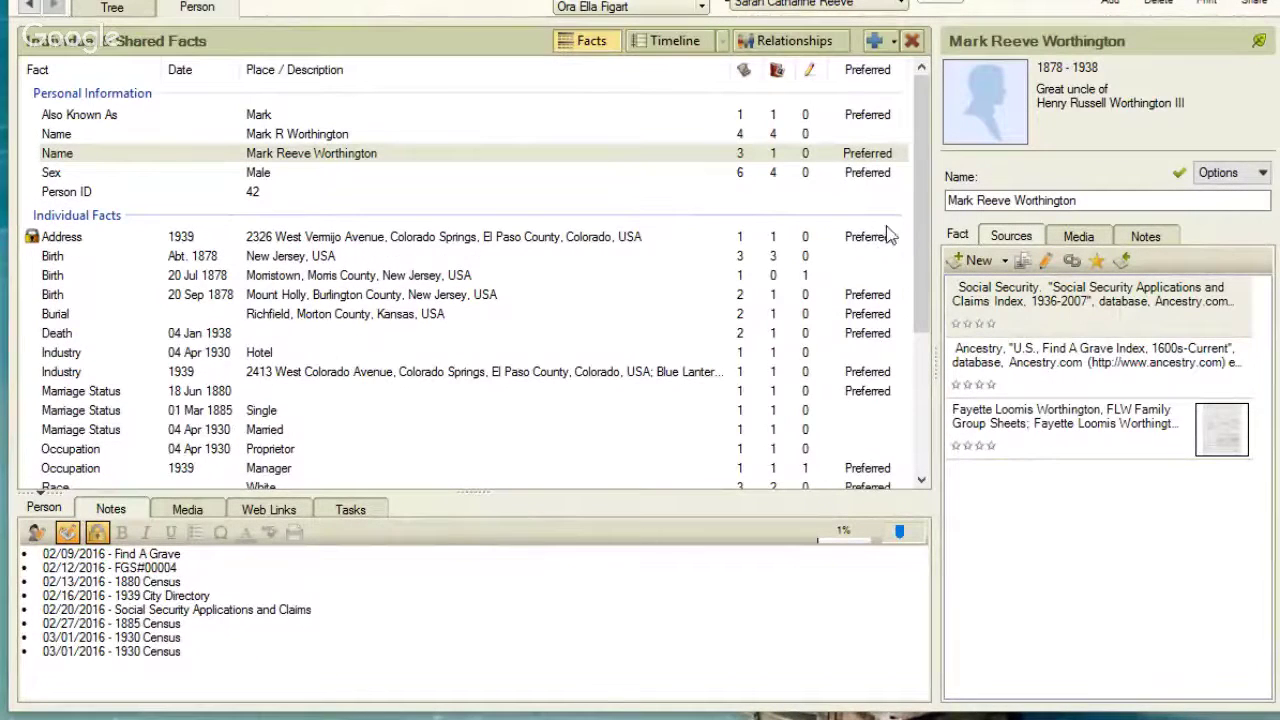
pyautogui.click(1047, 366)
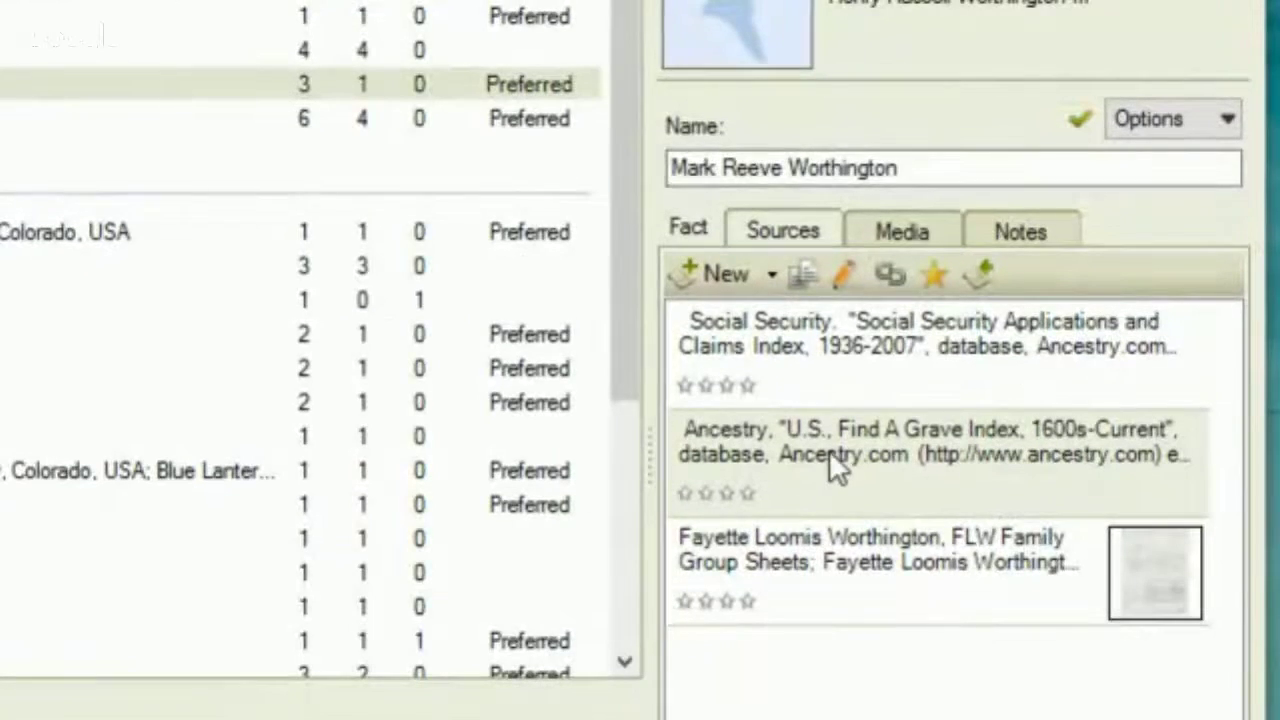
pyautogui.click(829, 462)
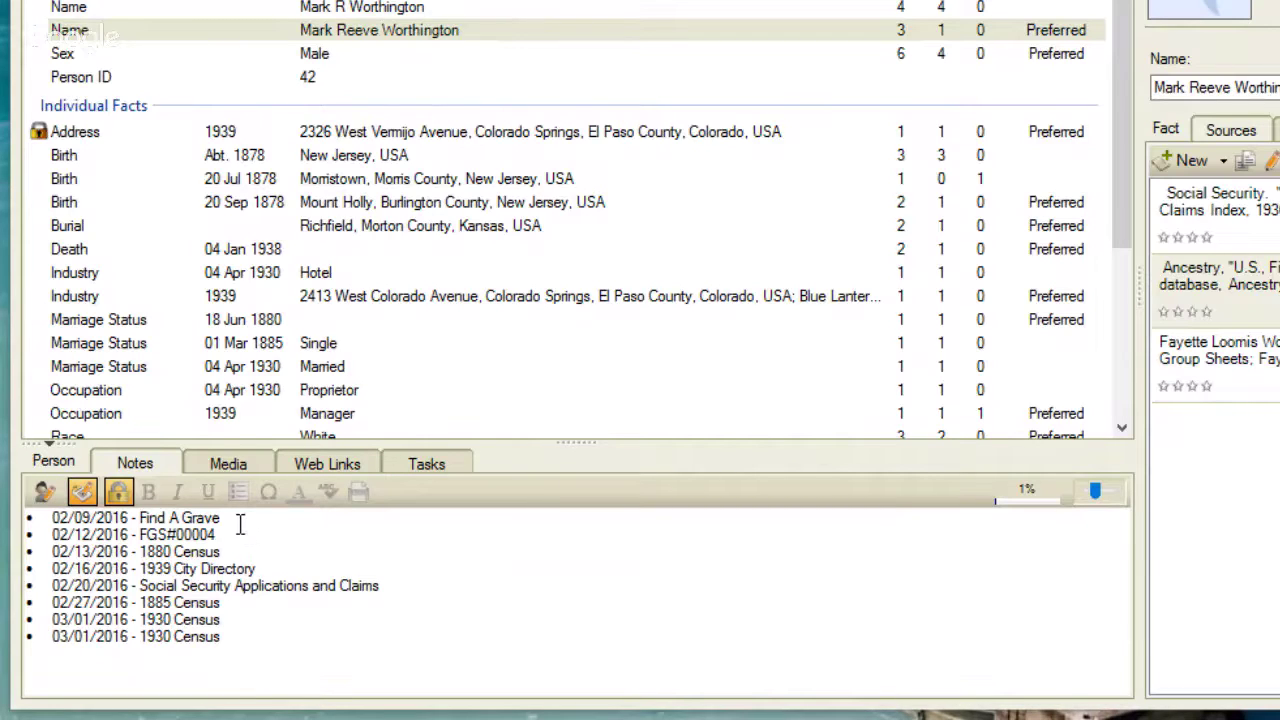
# Show the person's tasks and inspect the completed 1920 Census hint task, closing it without saving changes.
pyautogui.click(418, 470)
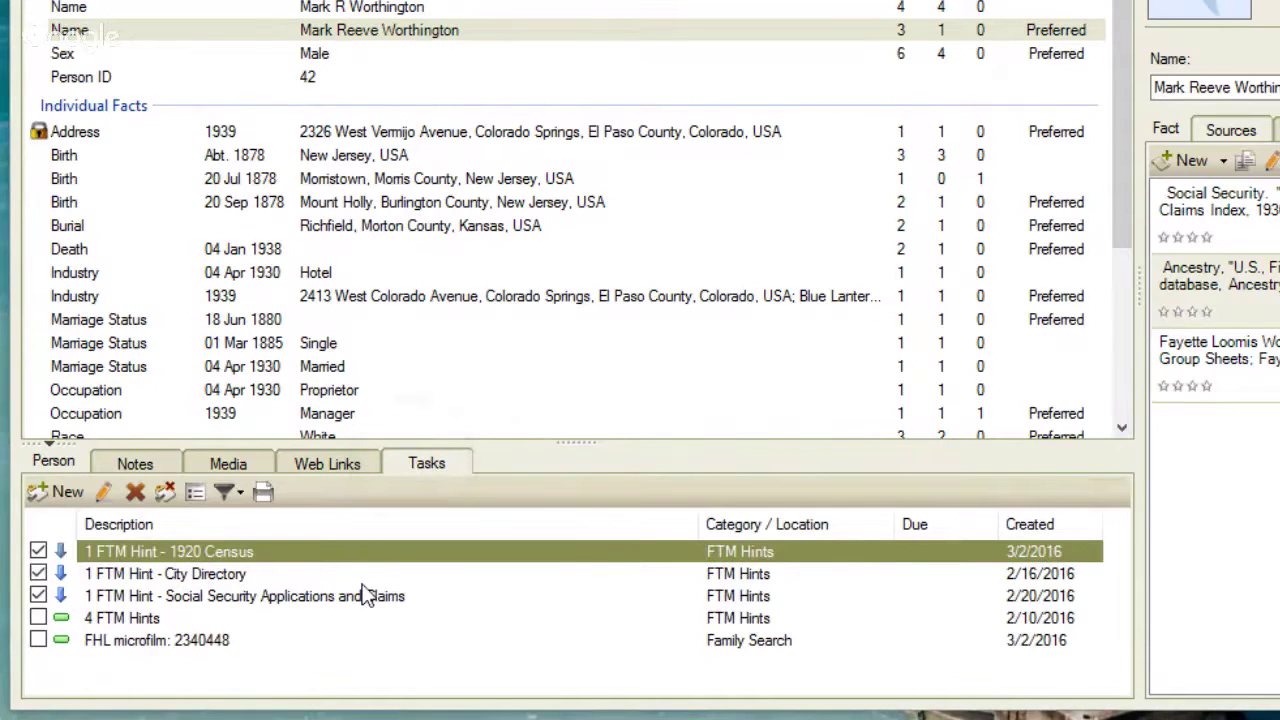
pyautogui.doubleClick(314, 555)
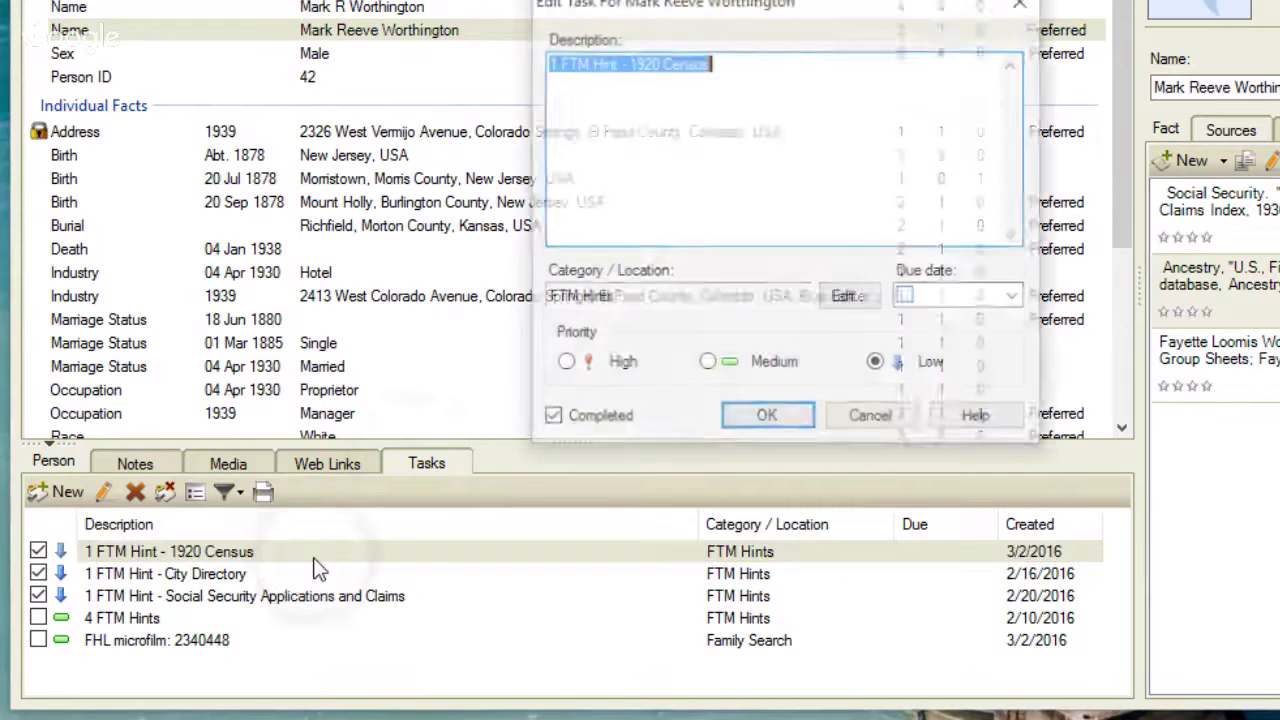
pyautogui.click(790, 106)
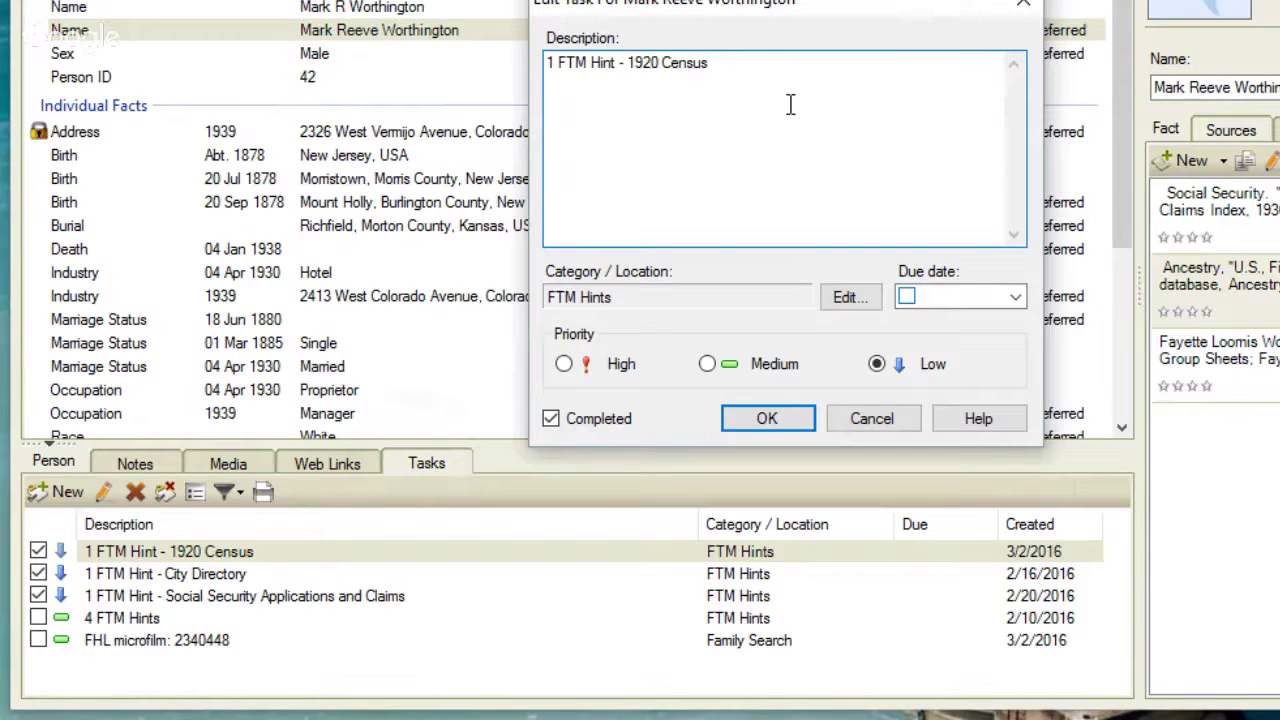
pyautogui.click(852, 421)
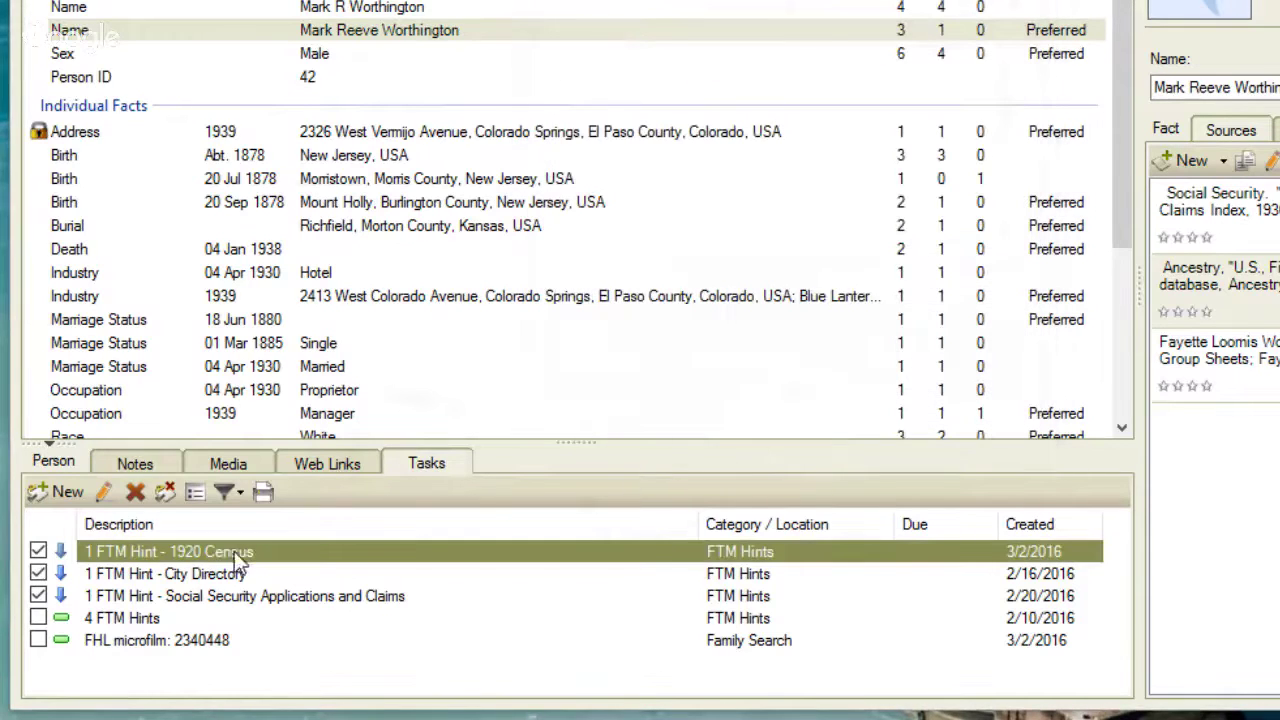
pyautogui.click(38, 573)
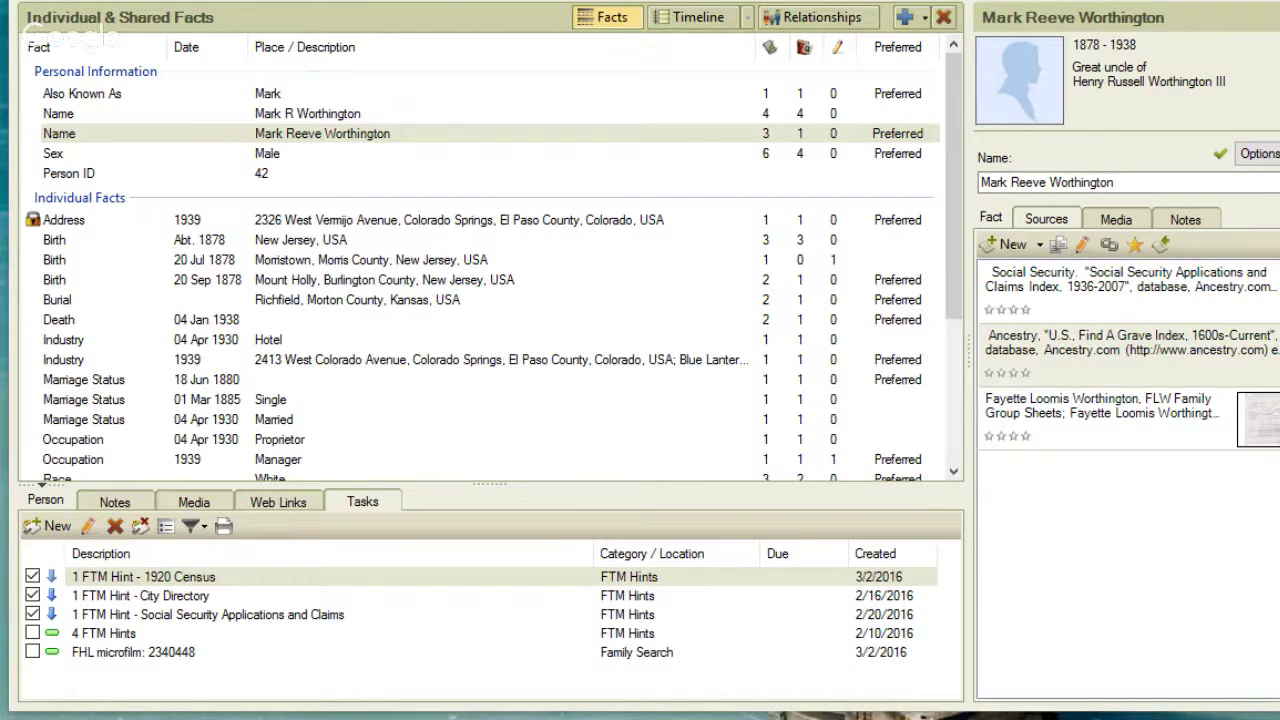
# Inspect the person's FHL microfilm task in the Family Search category and close it without saving changes.
pyautogui.moveTo(1223, 78)
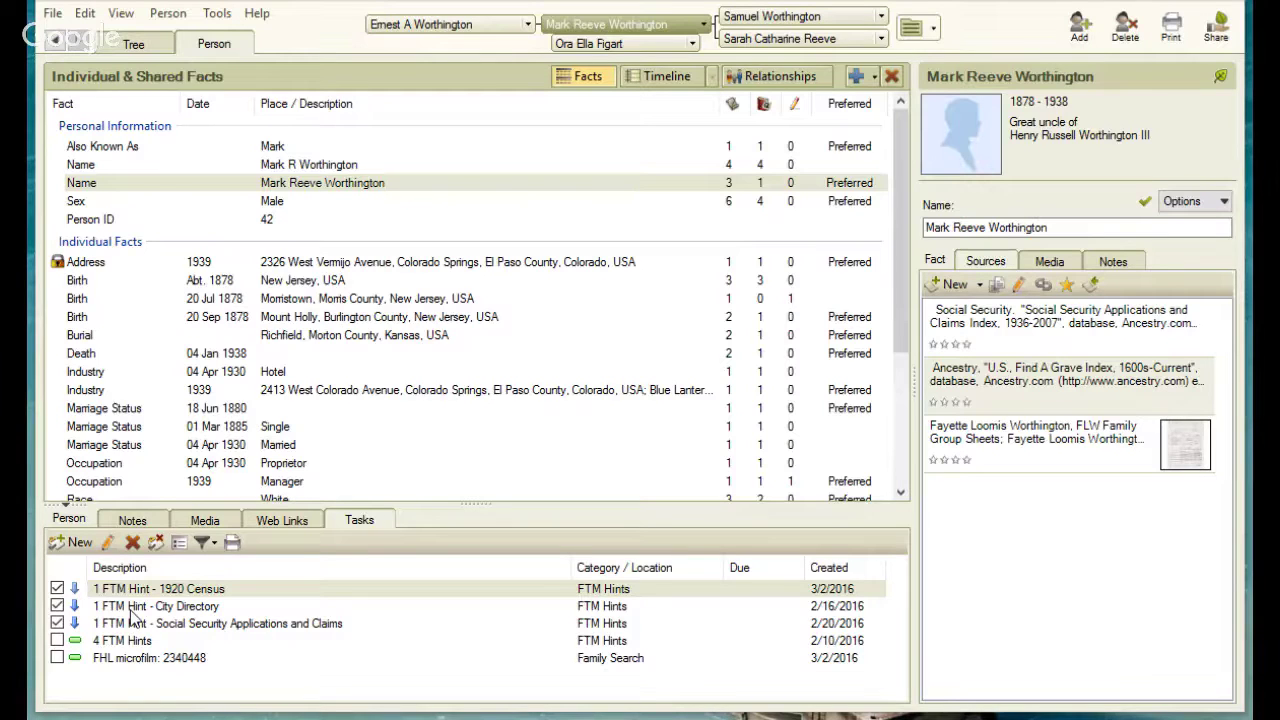
pyautogui.doubleClick(215, 660)
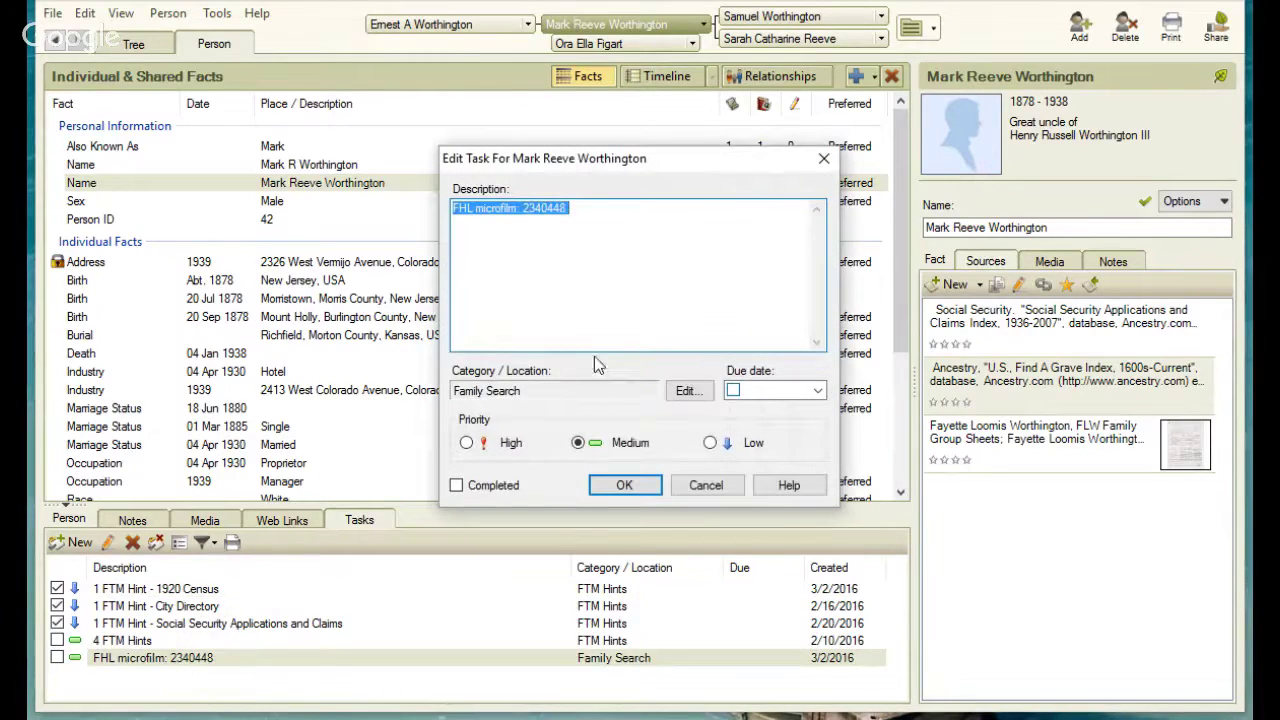
pyautogui.click(621, 213)
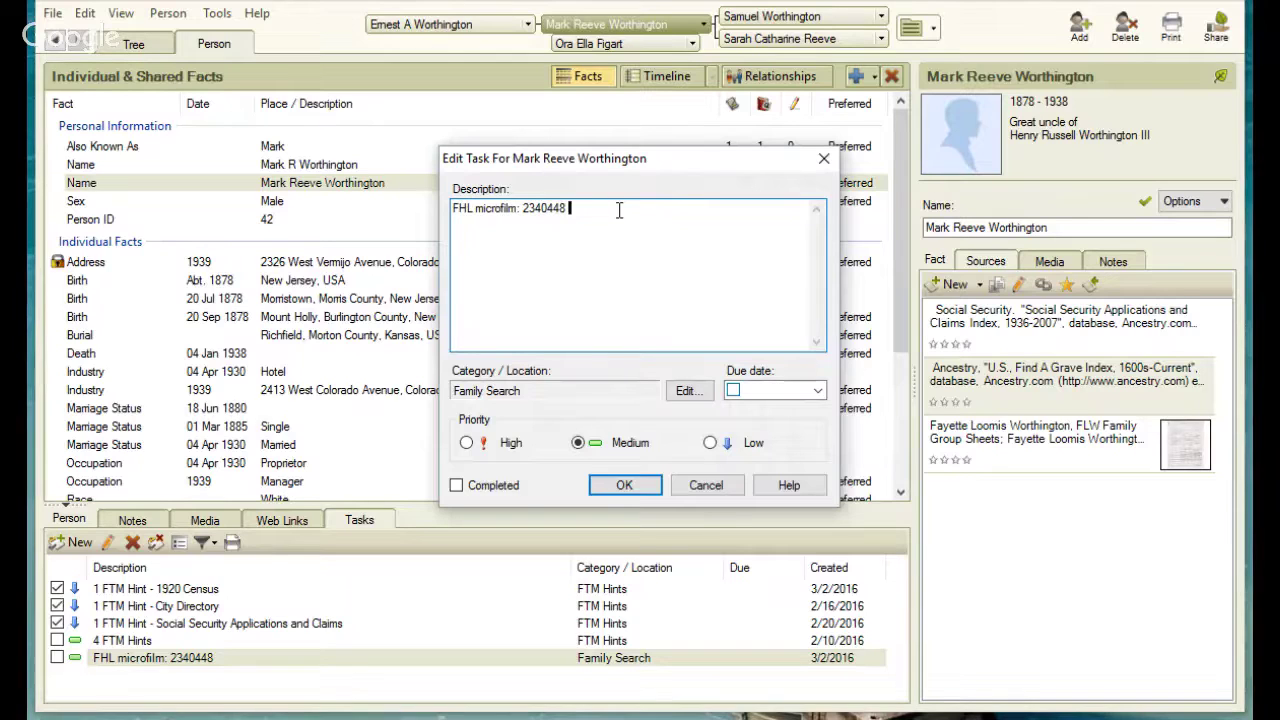
pyautogui.click(718, 488)
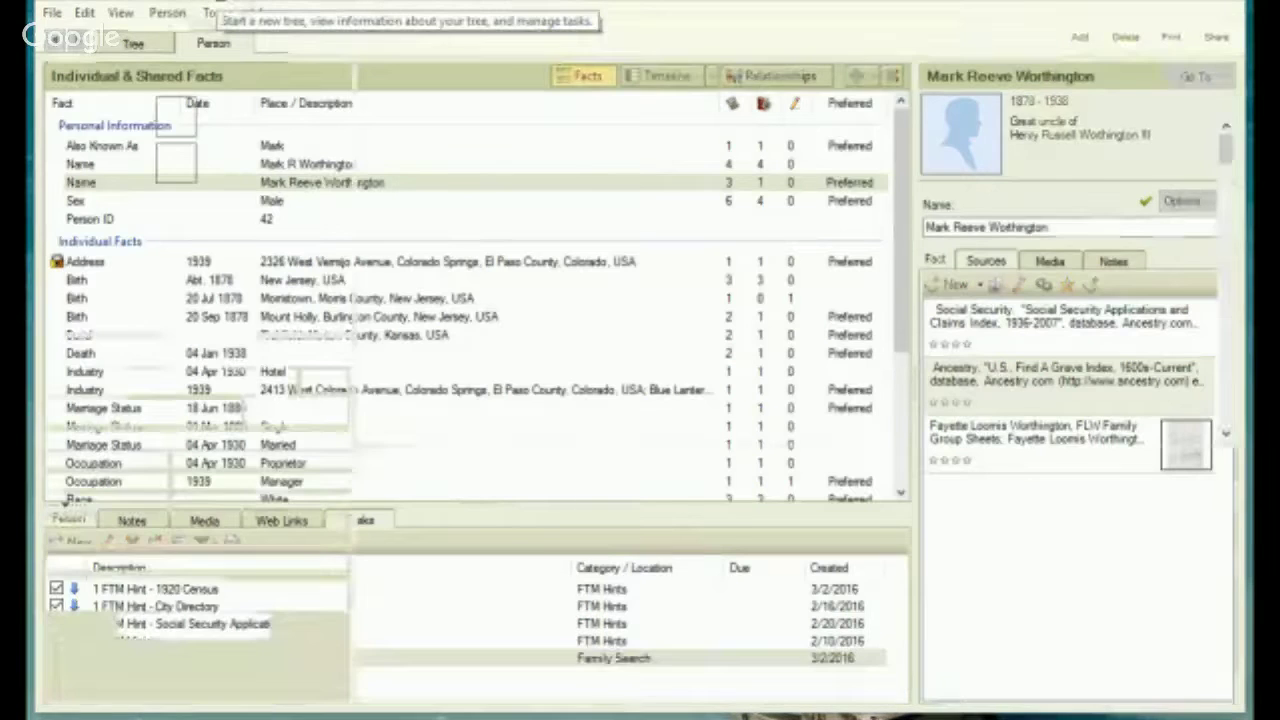
# Return to the tree's overall task list and add the Family Search category to its FTM Hints filter.
pyautogui.click(150, 3)
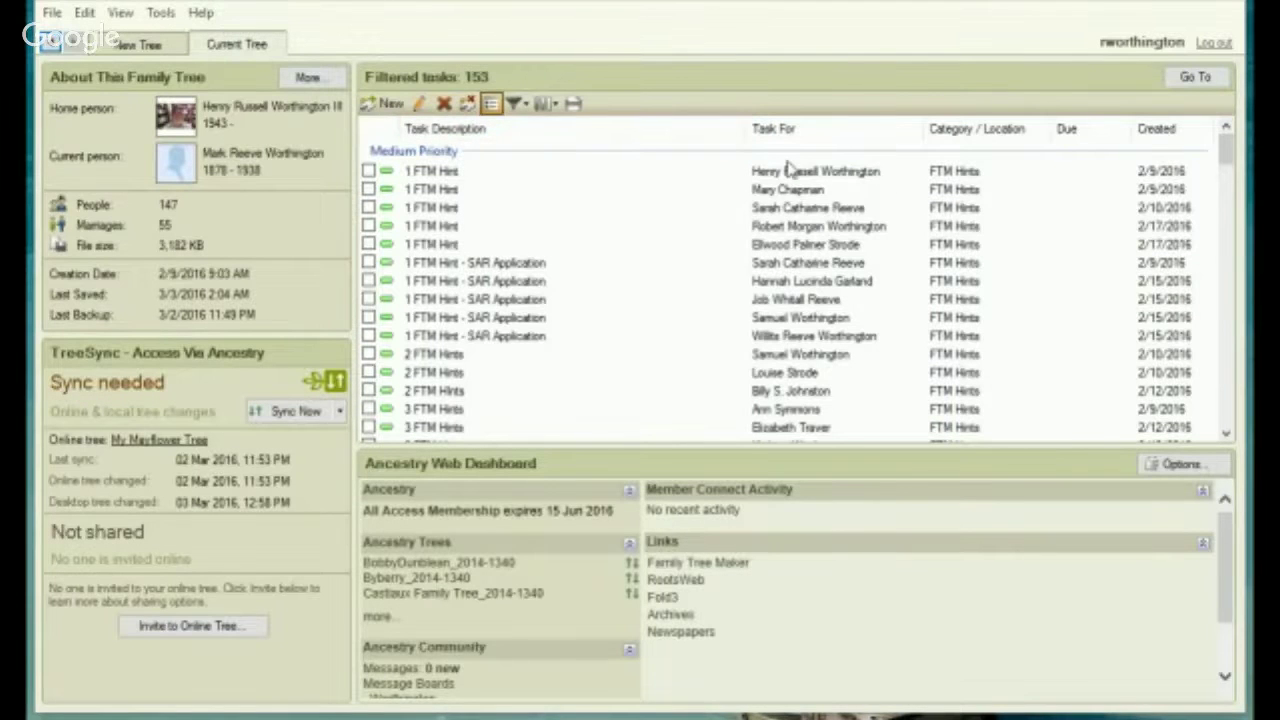
pyautogui.click(522, 104)
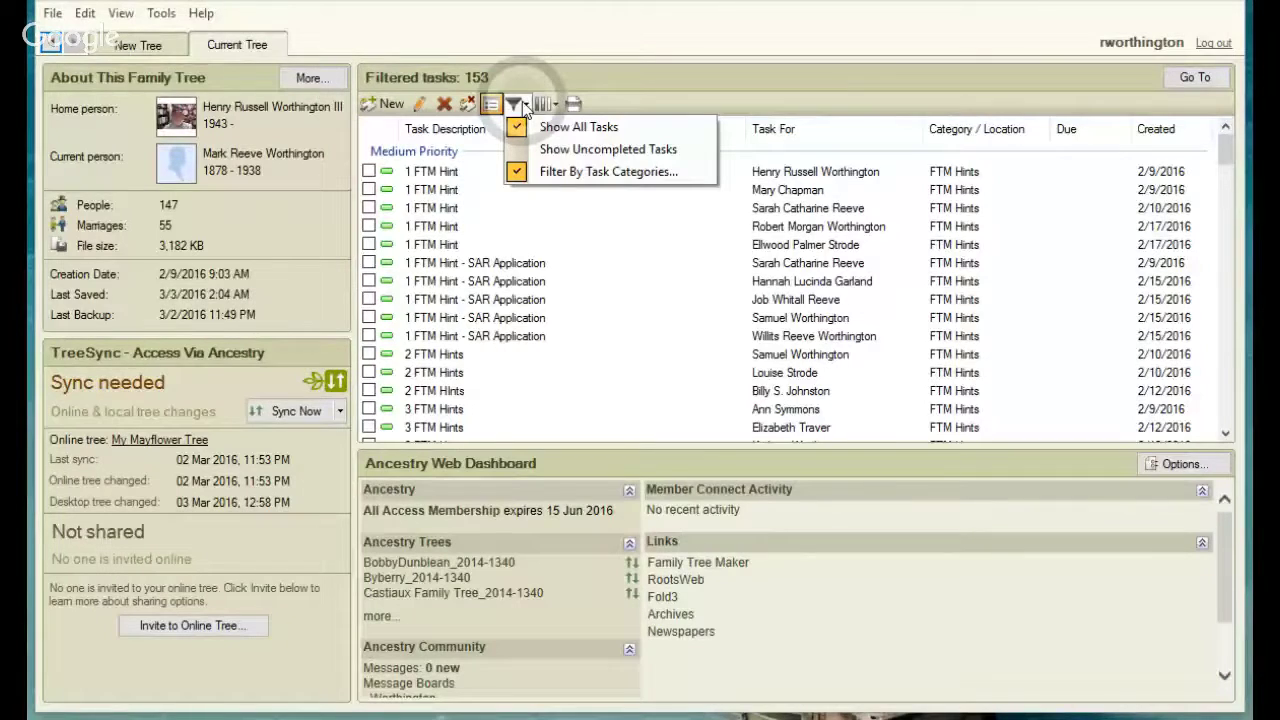
pyautogui.click(545, 172)
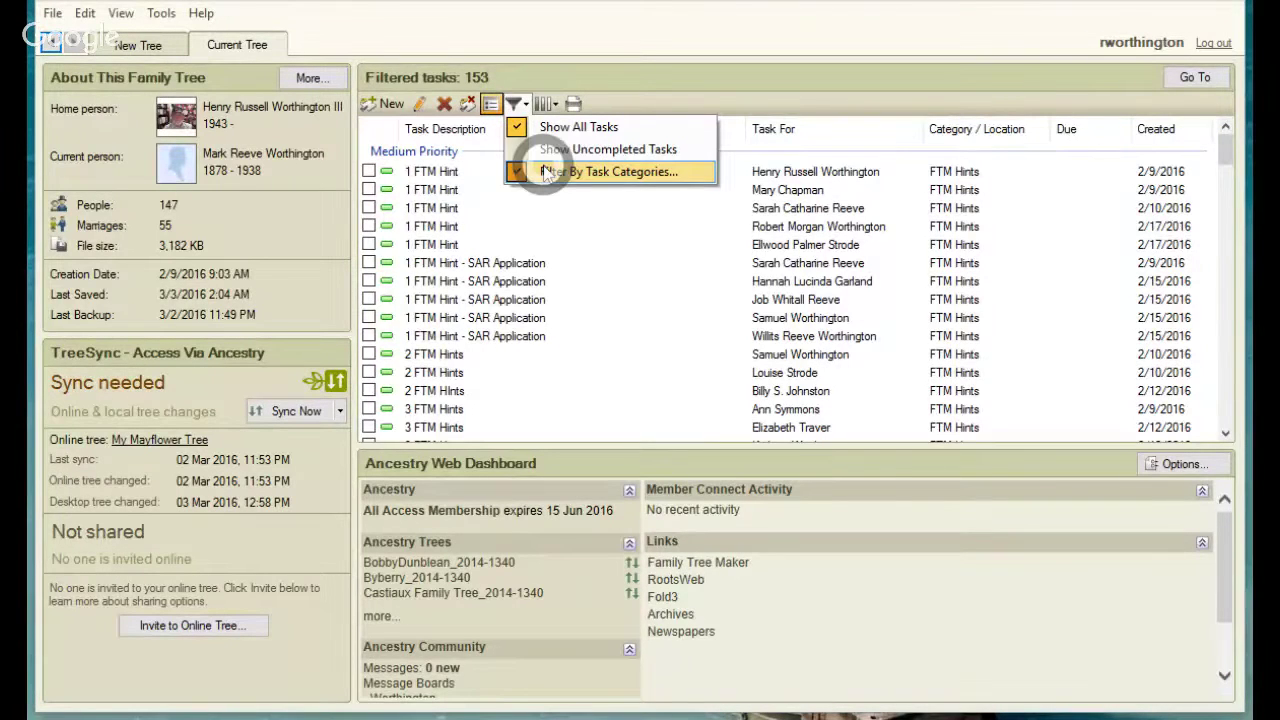
pyautogui.click(514, 293)
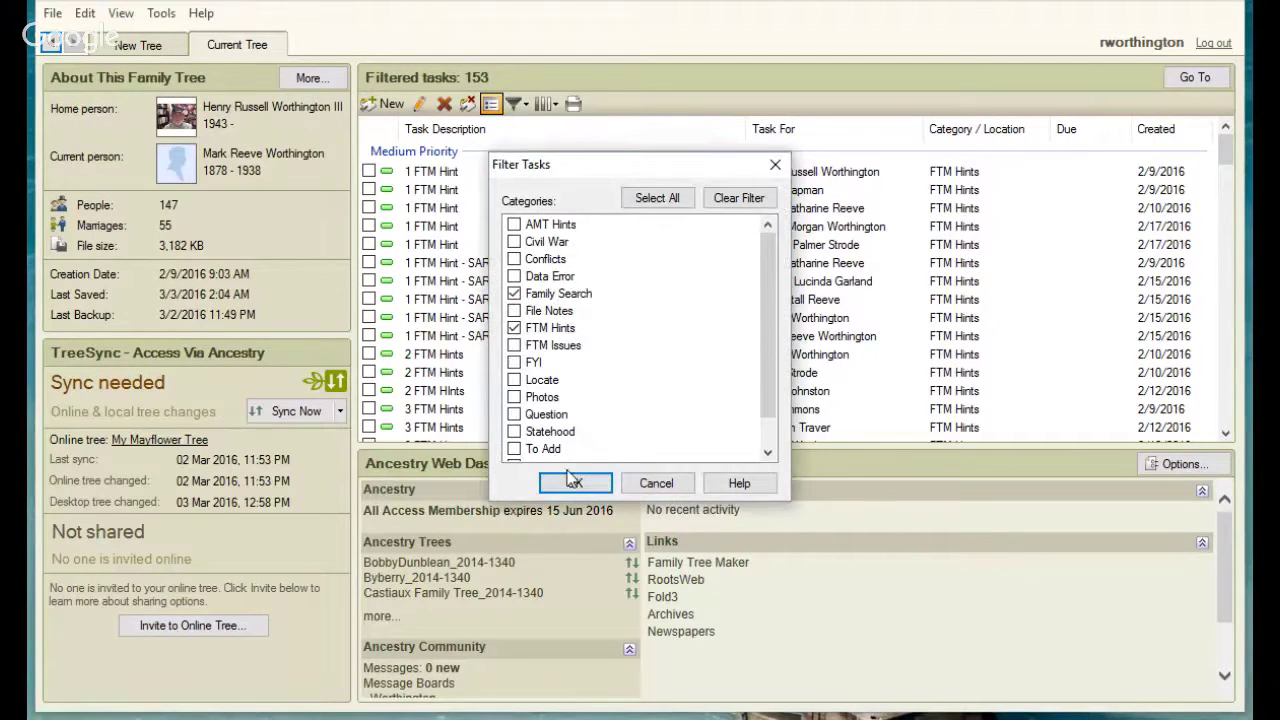
pyautogui.click(574, 483)
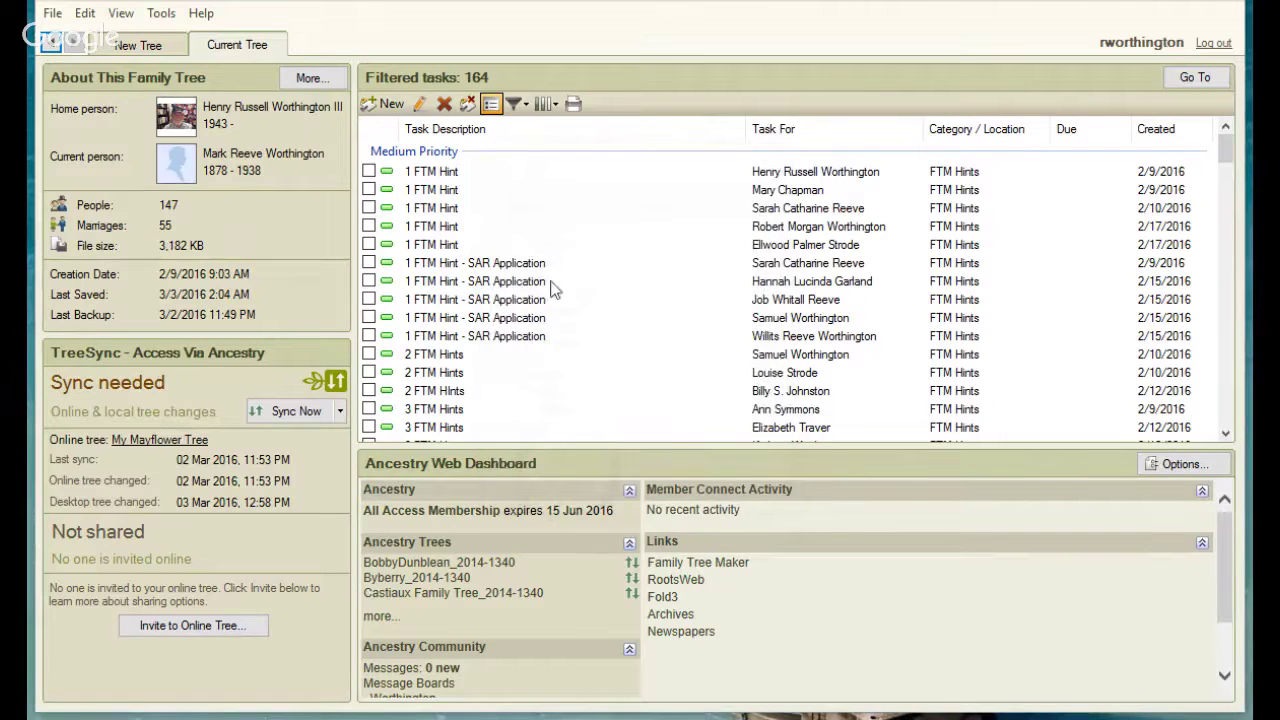
# Remove the FTM Hints category from the task filter so that only Family Search tasks are listed.
pyautogui.click(520, 106)
pyautogui.click(545, 172)
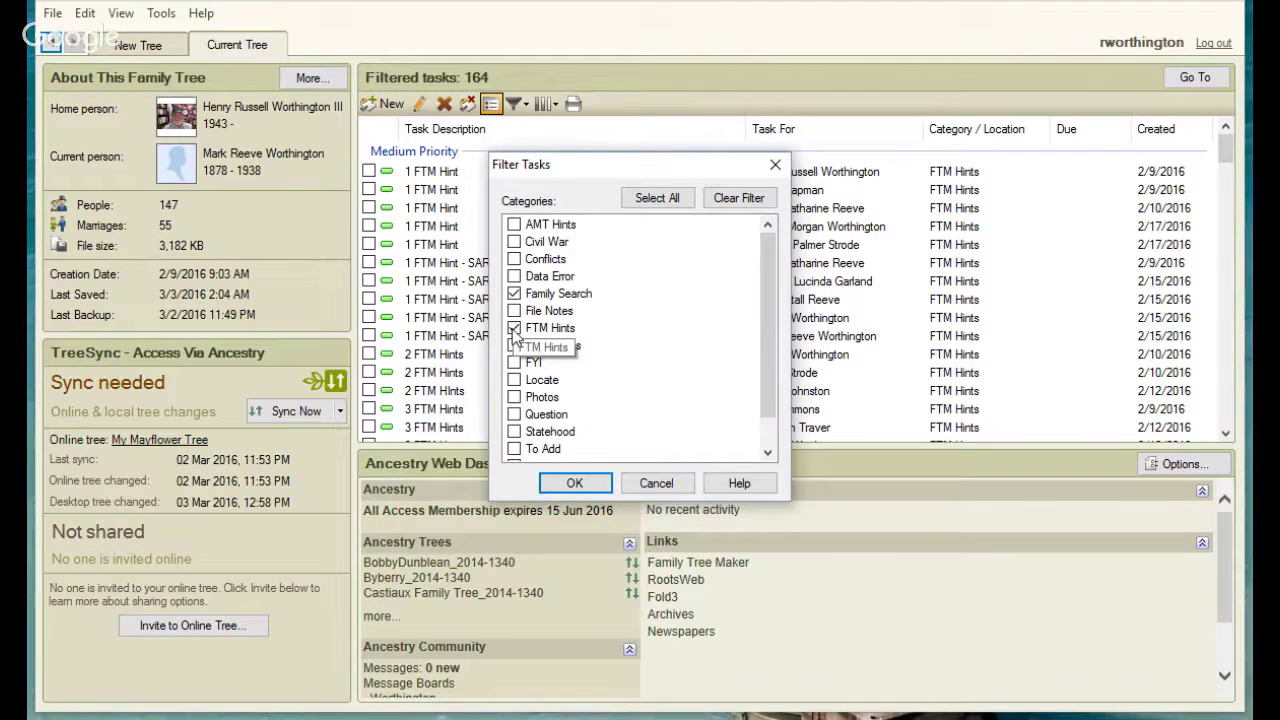
pyautogui.click(514, 331)
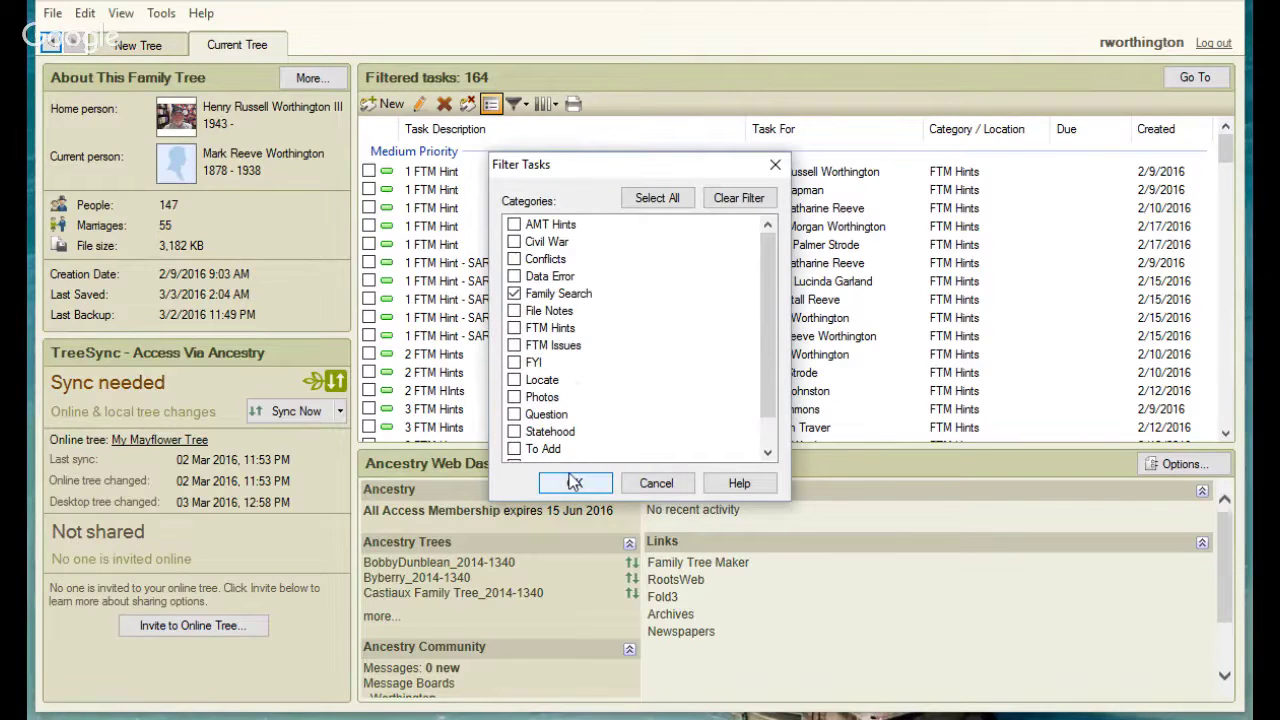
pyautogui.click(574, 484)
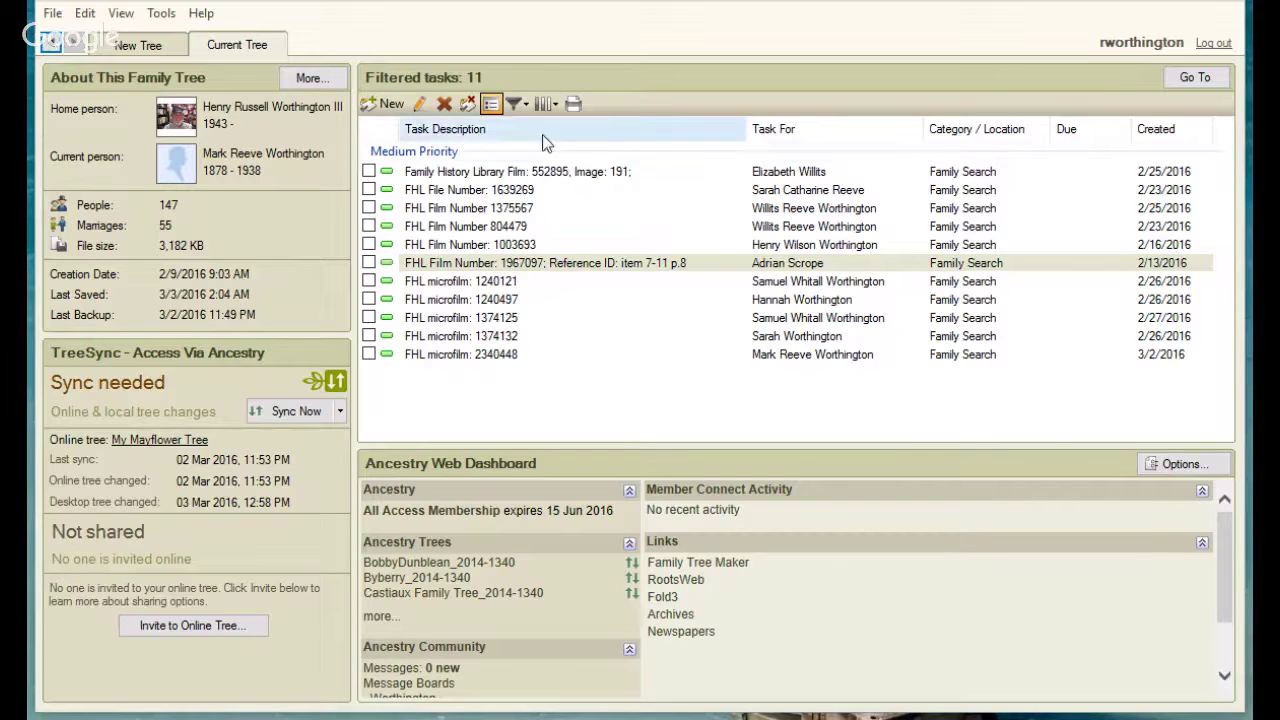
# Switch the task category filter from Family Search to FTM Hints only.
pyautogui.click(525, 108)
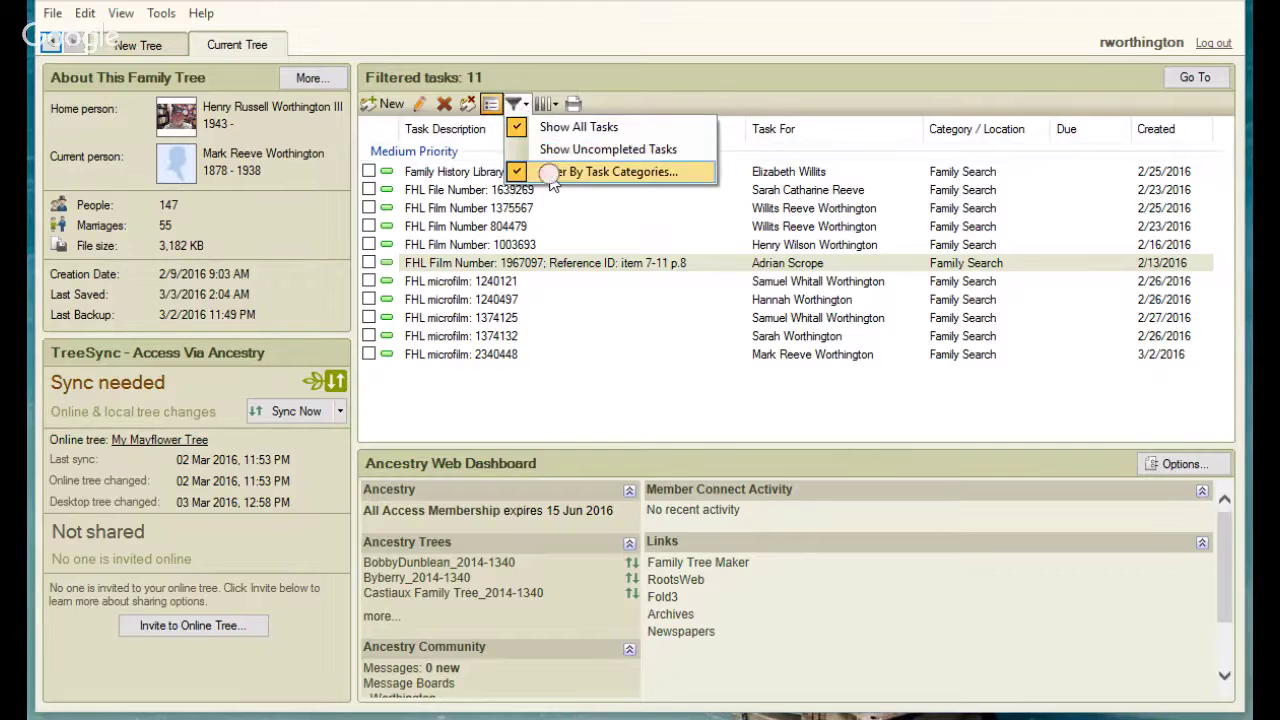
pyautogui.click(545, 172)
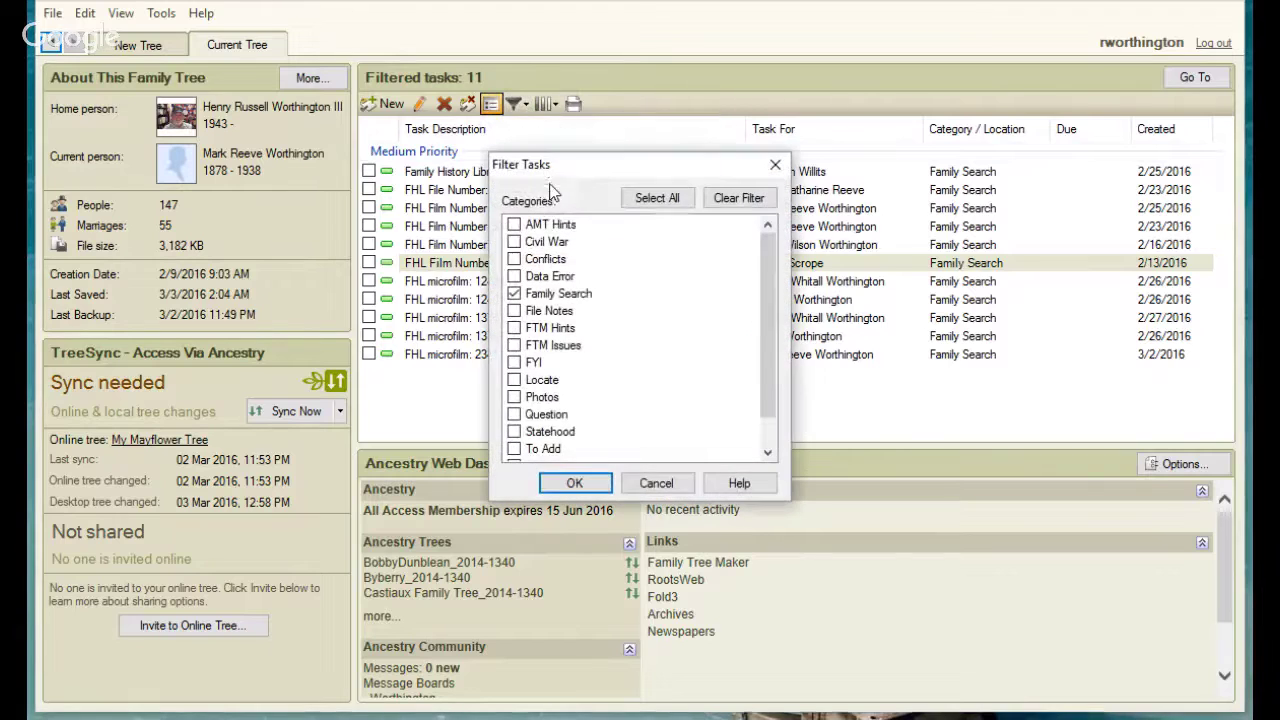
pyautogui.click(513, 328)
pyautogui.click(513, 293)
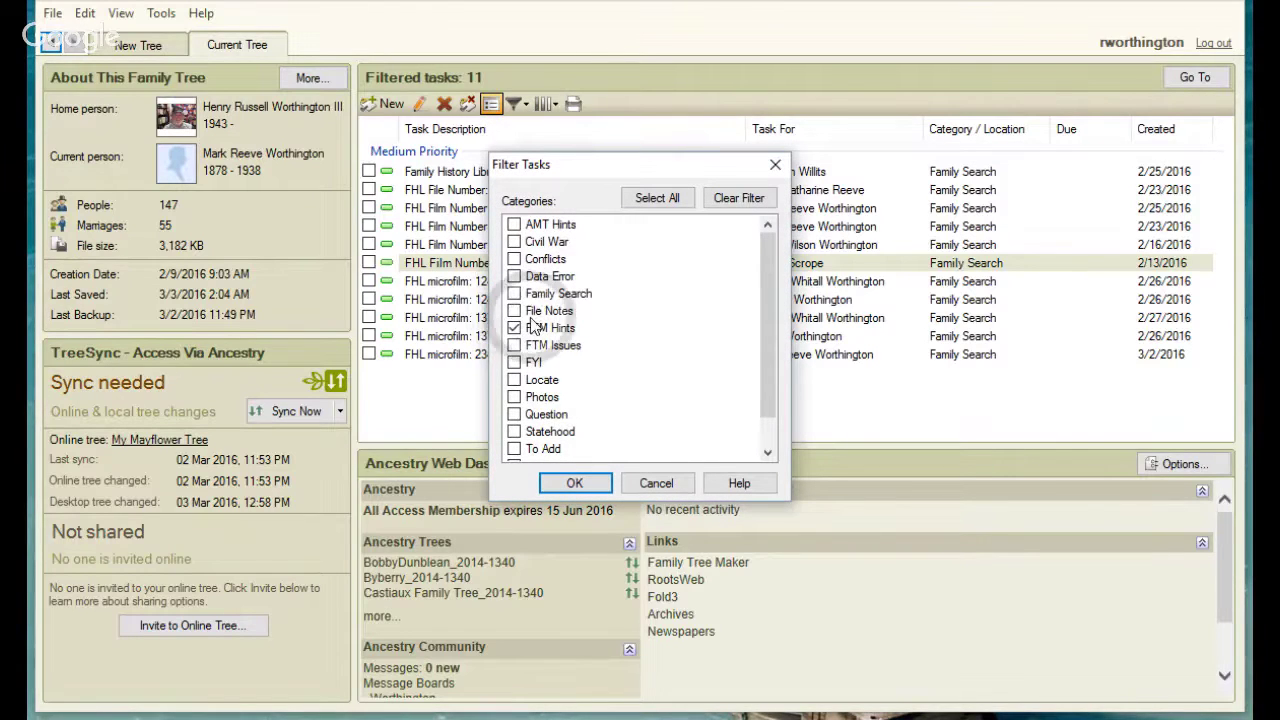
pyautogui.click(565, 482)
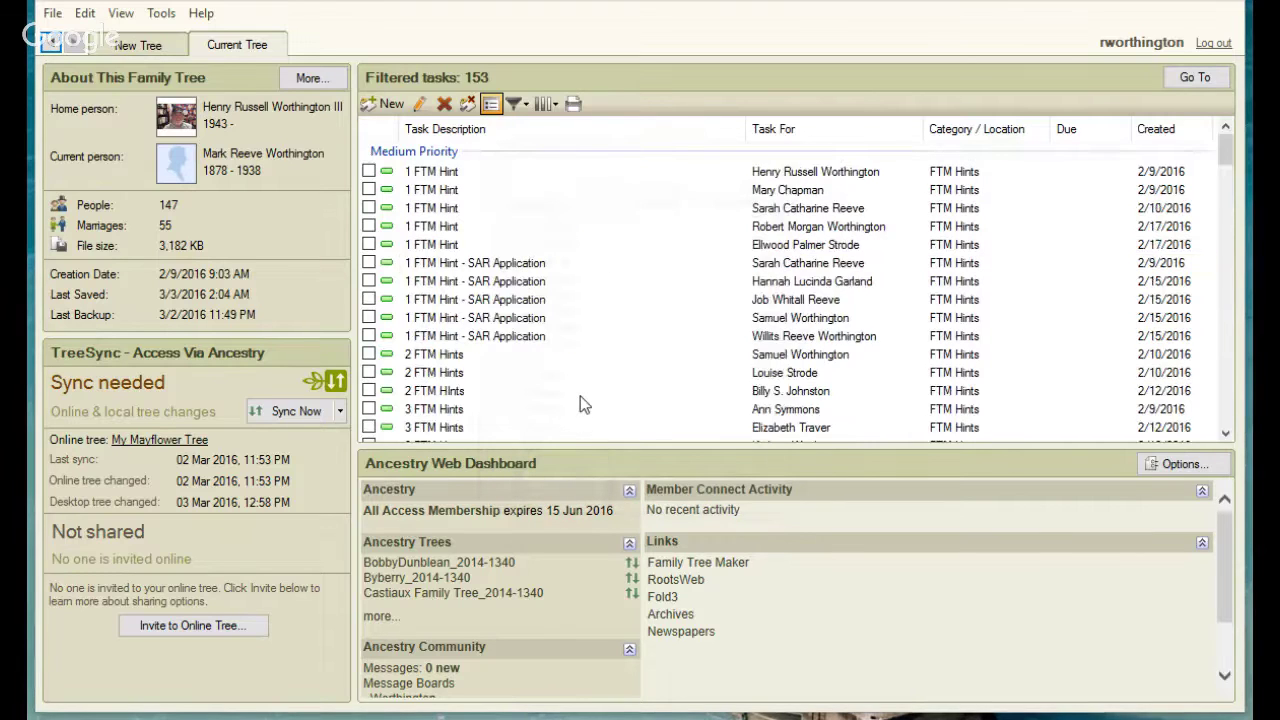
# Sort the filtered FTM Hints tasks by task description in descending order.
pyautogui.scroll(-2, 580, 396)
pyautogui.scroll(-10, 580, 396)
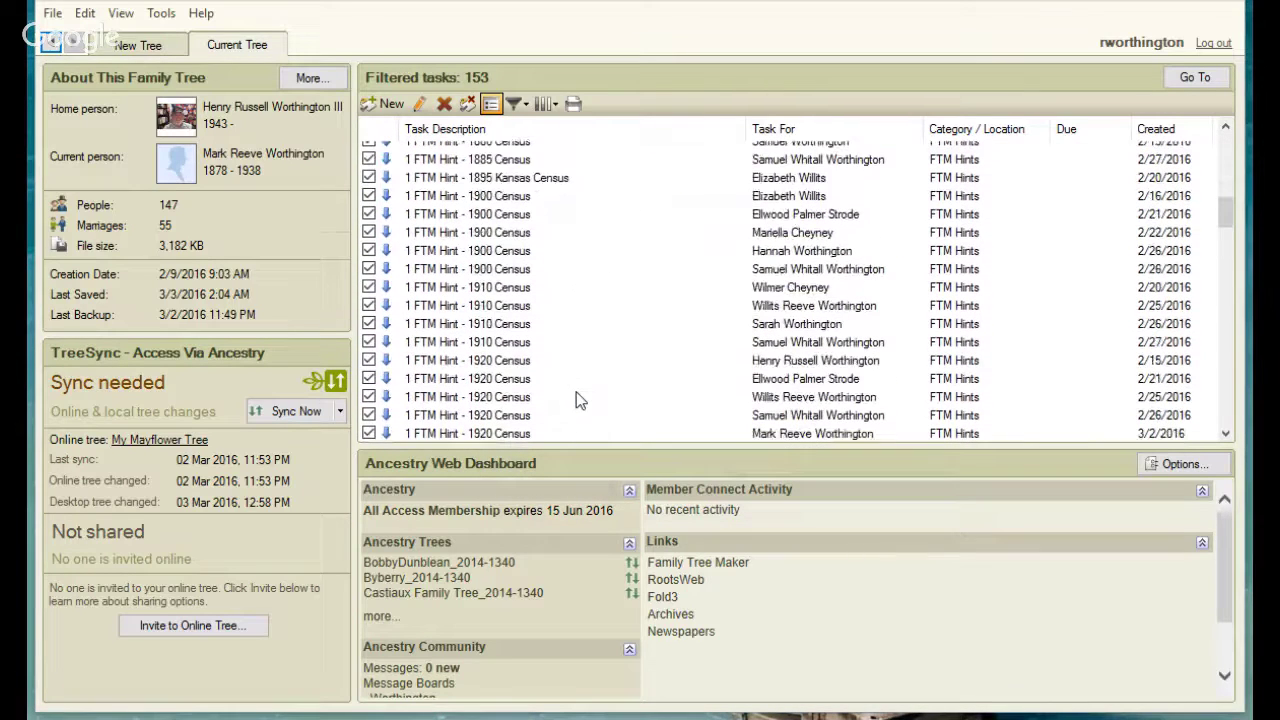
pyautogui.click(500, 128)
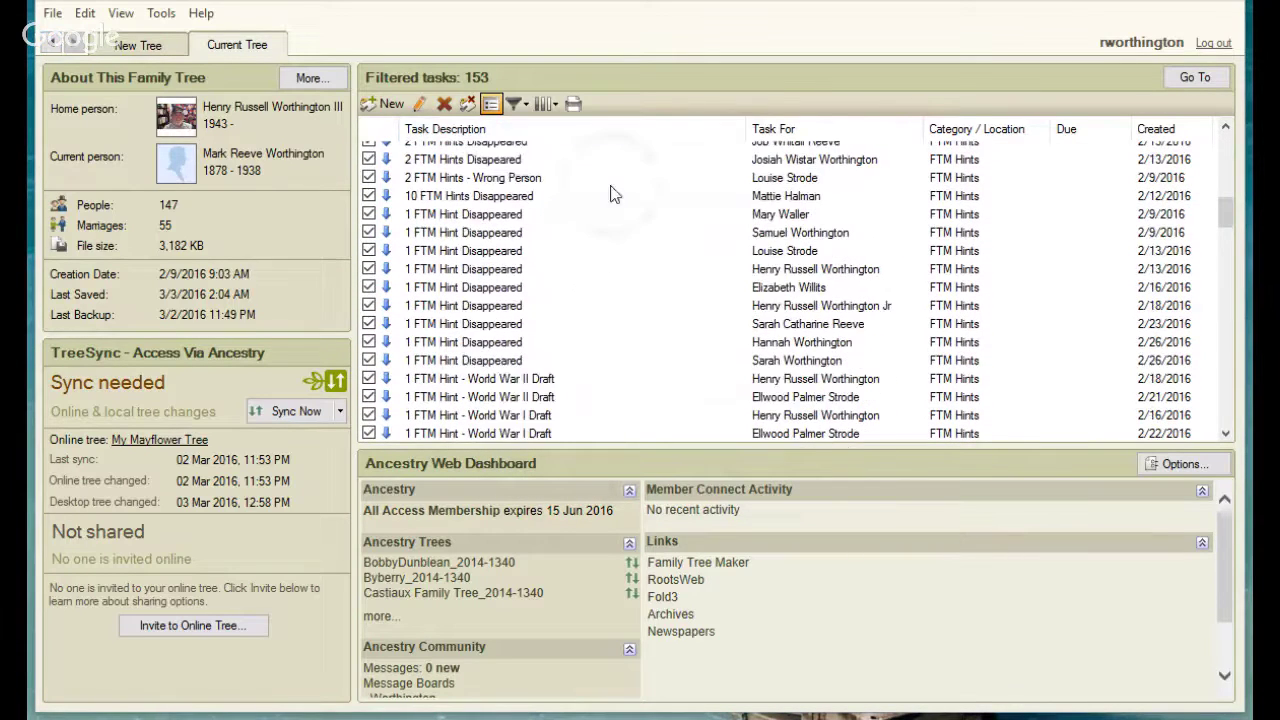
# Look through the completed low-priority hint tasks by record type, down to the 1940, 1930 and 1920 Census entries.
pyautogui.scroll(-10, 688, 237)
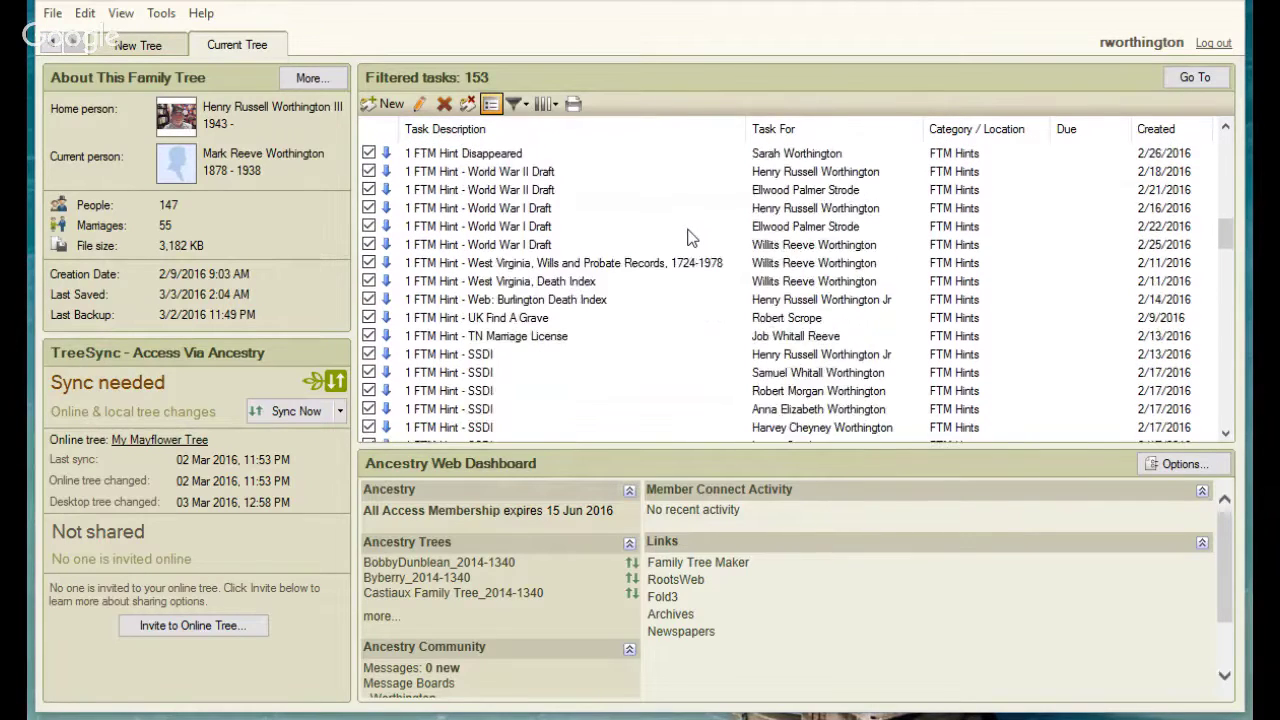
pyautogui.scroll(-15, 688, 237)
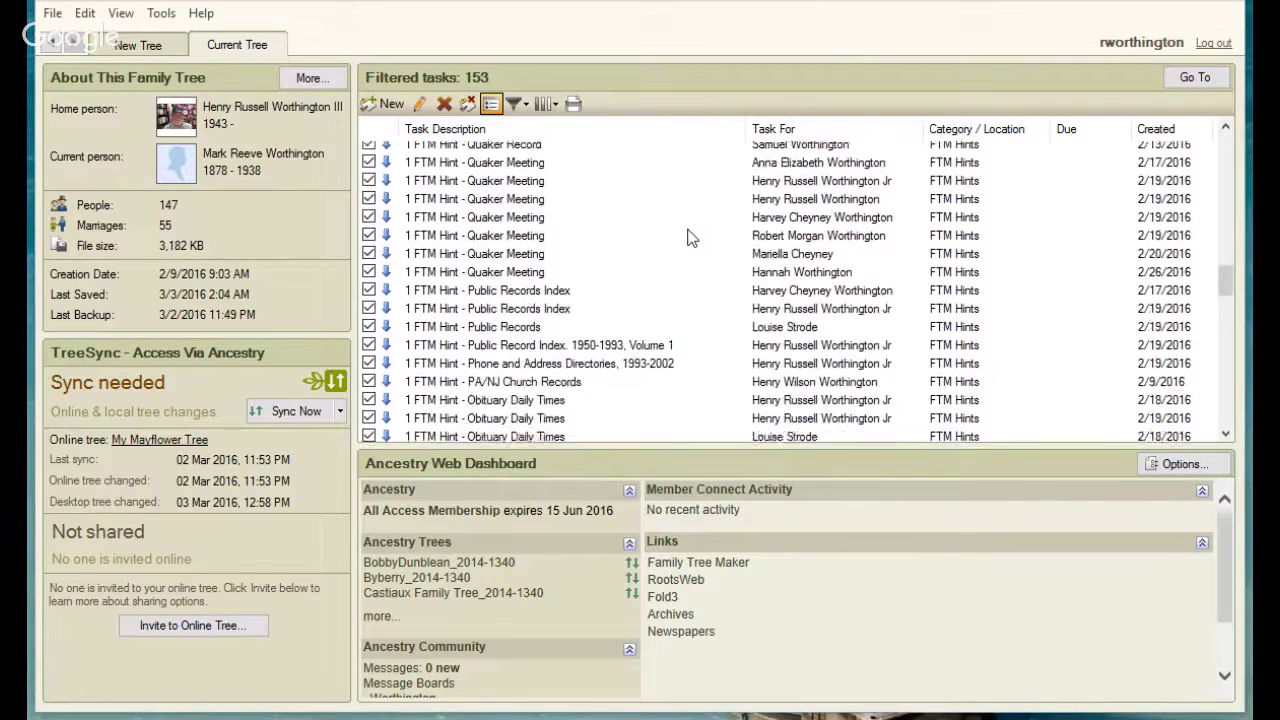
pyautogui.scroll(-2, 688, 237)
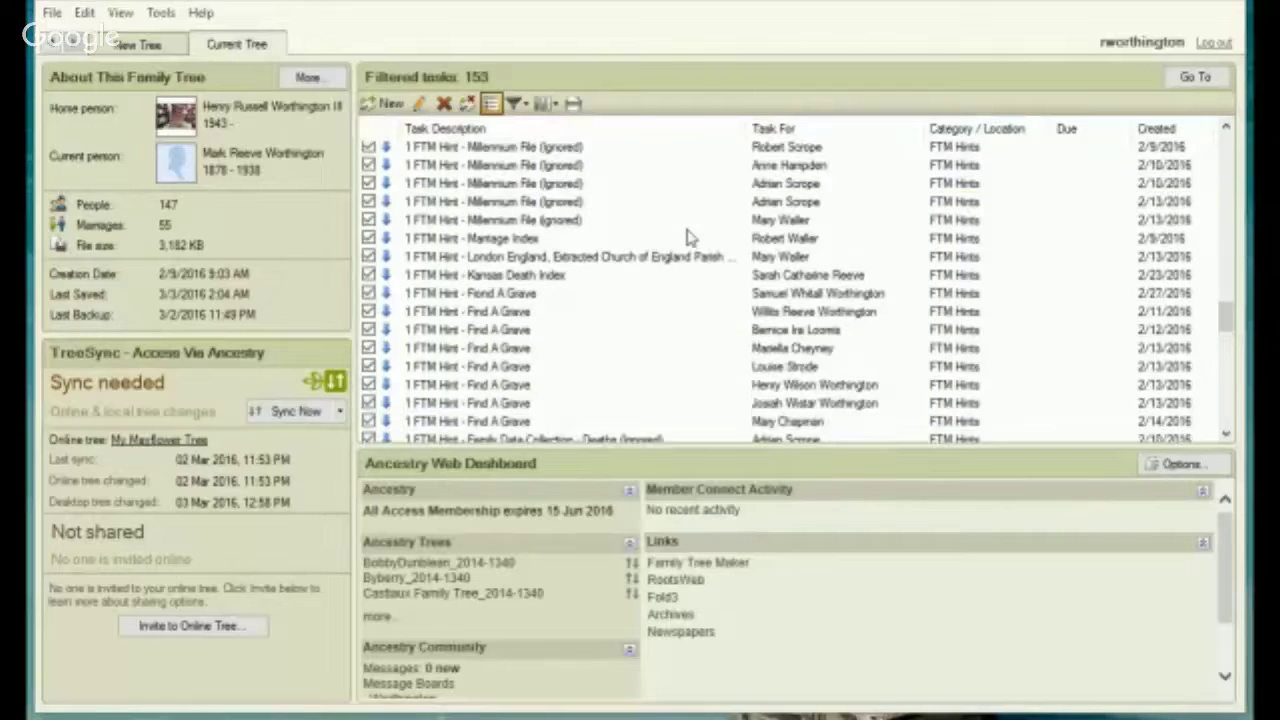
pyautogui.scroll(1, 688, 237)
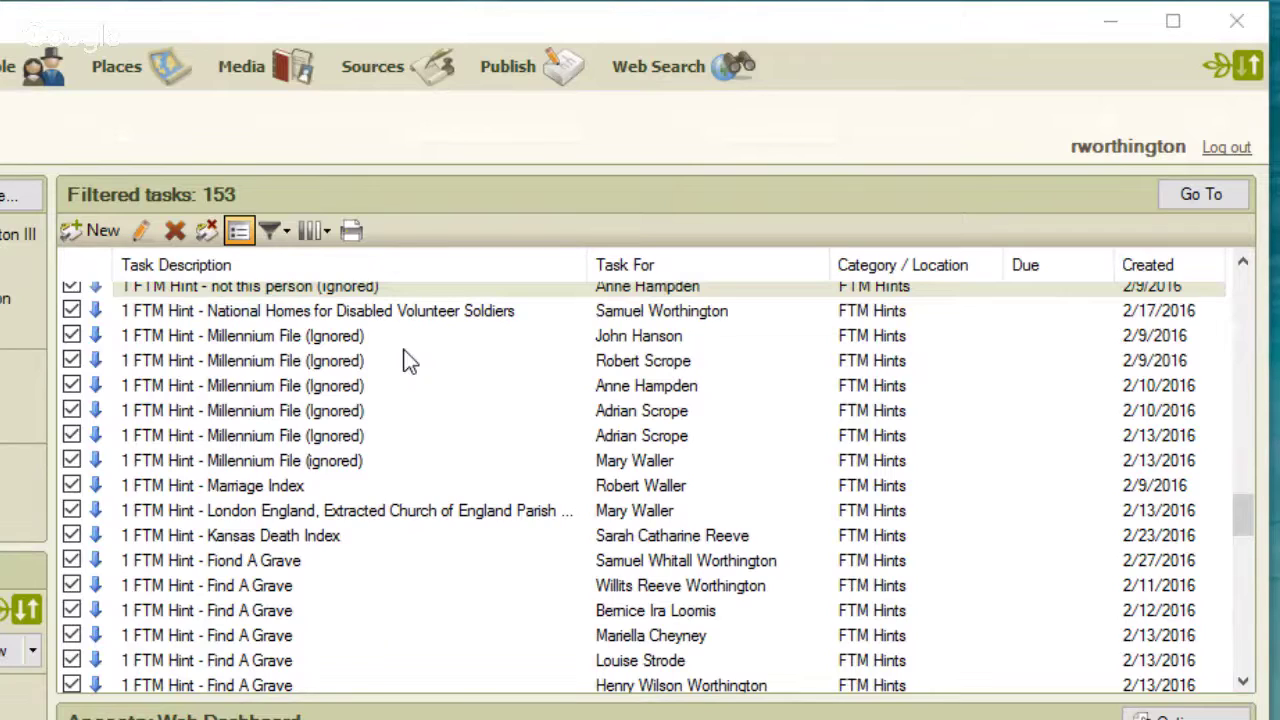
pyautogui.scroll(-3, 408, 361)
pyautogui.scroll(-9, 408, 361)
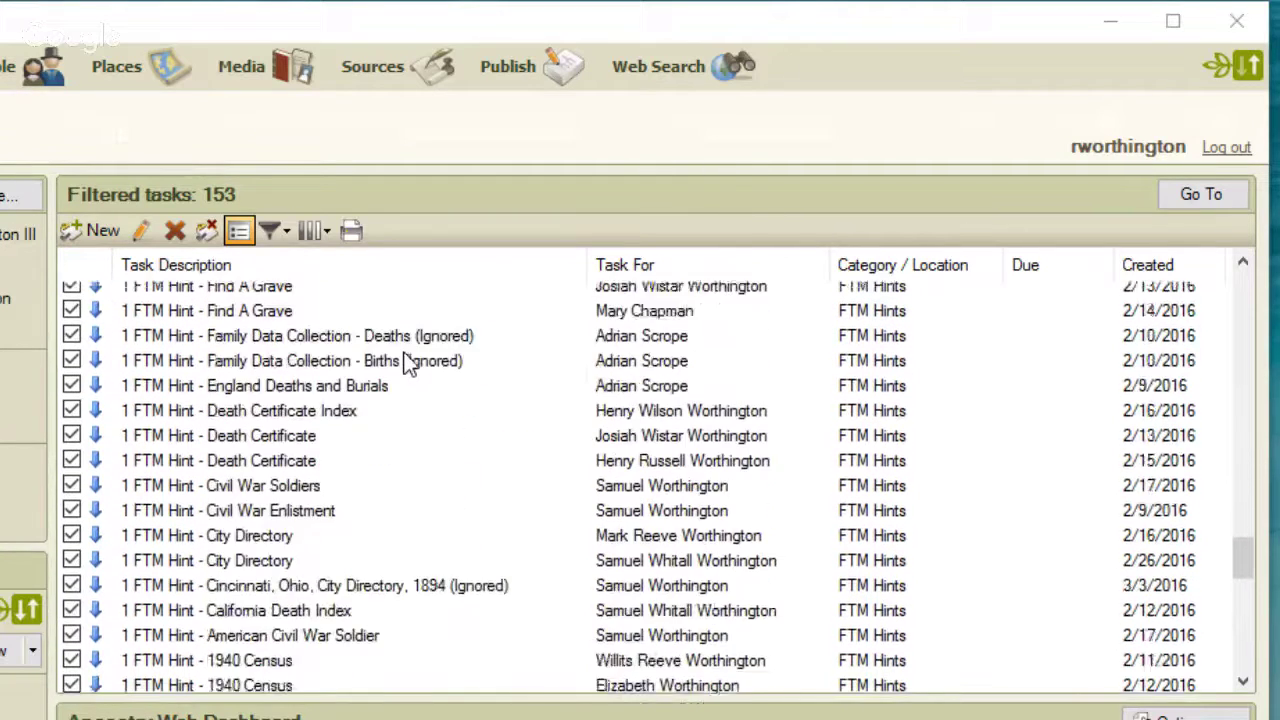
pyautogui.scroll(-6, 401, 355)
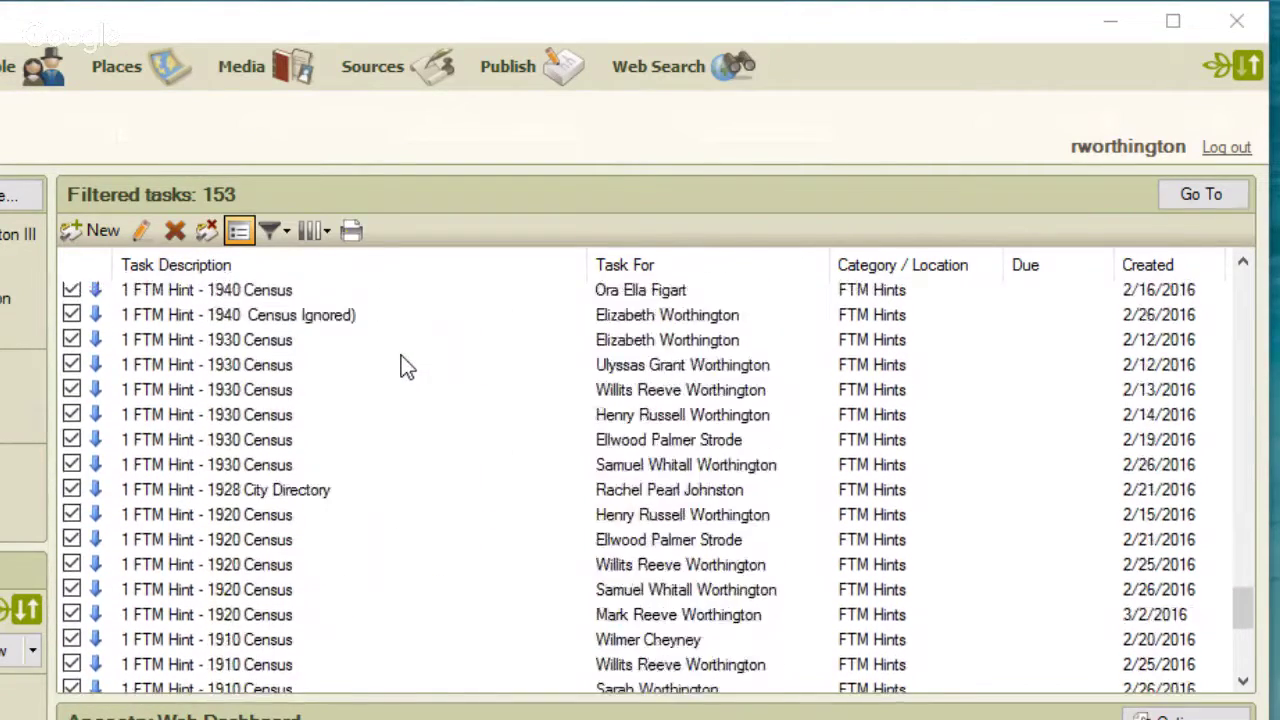
# Examine the completed hint tasks marked as ignored, such as the 1894 Cincinnati city directory, Family Data Collection and Millennium File entries.
pyautogui.scroll(5, 401, 355)
pyautogui.scroll(5, 401, 355)
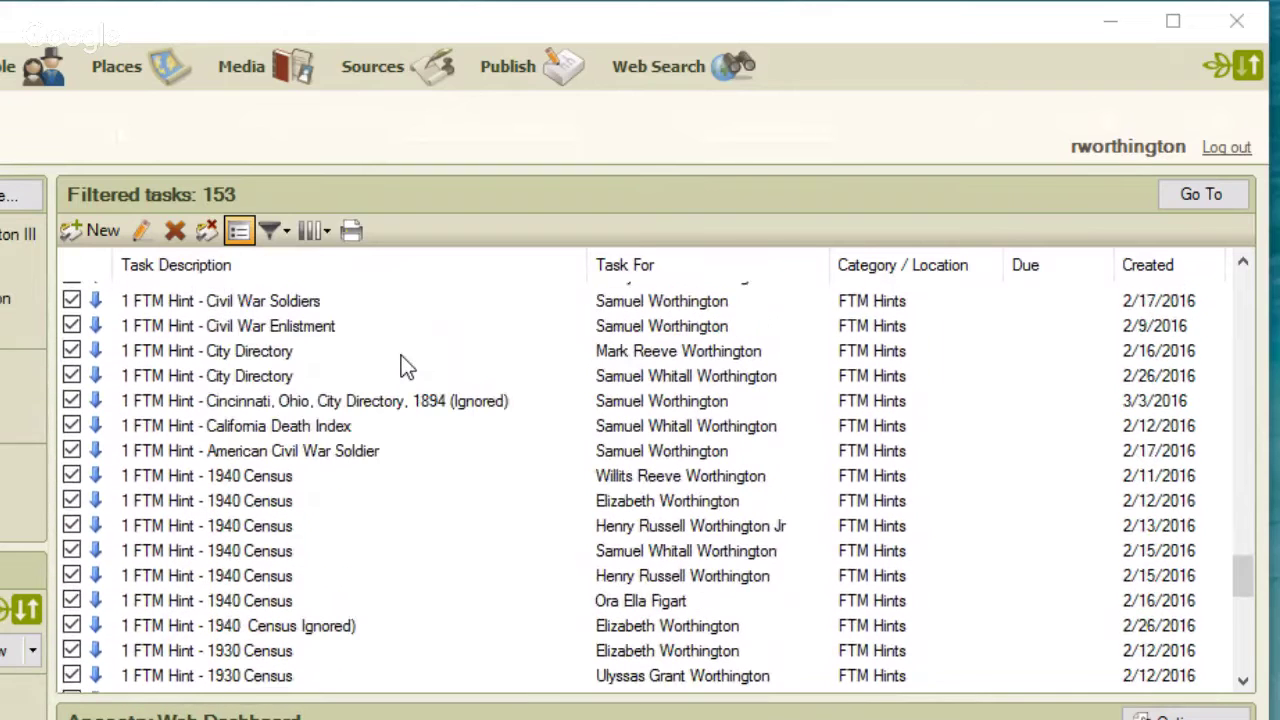
pyautogui.scroll(1, 401, 355)
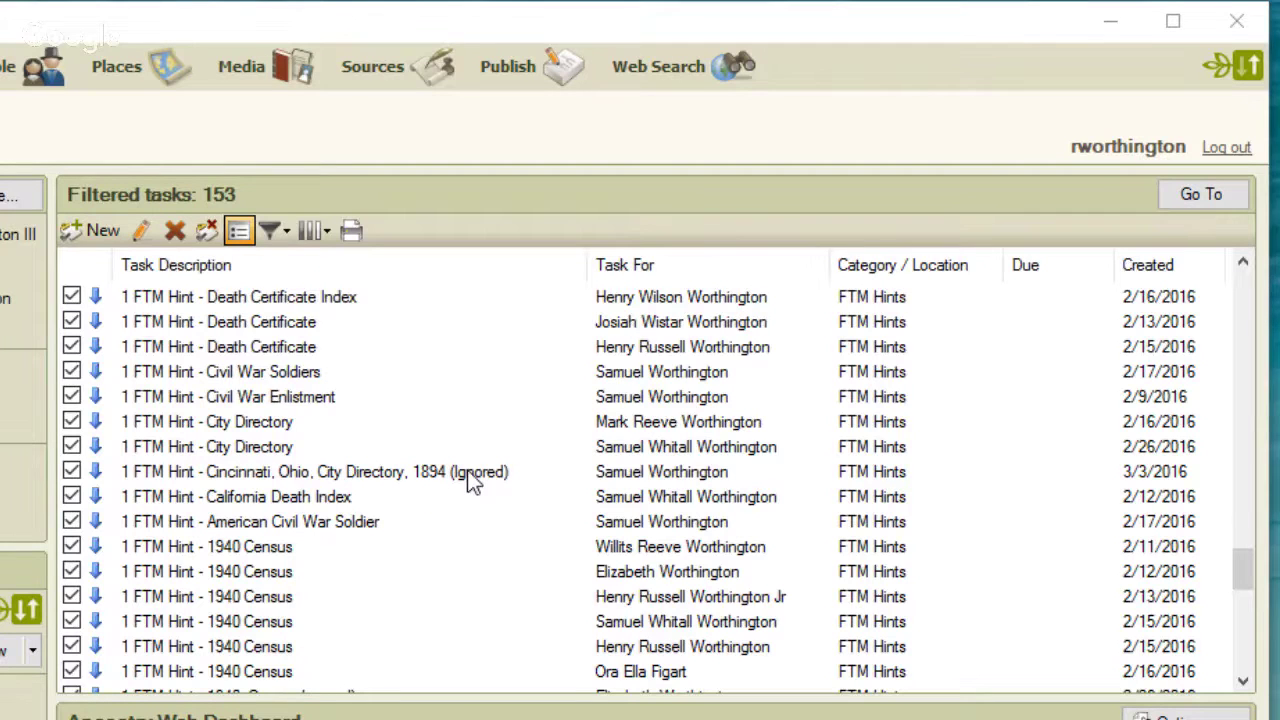
pyautogui.scroll(2, 435, 502)
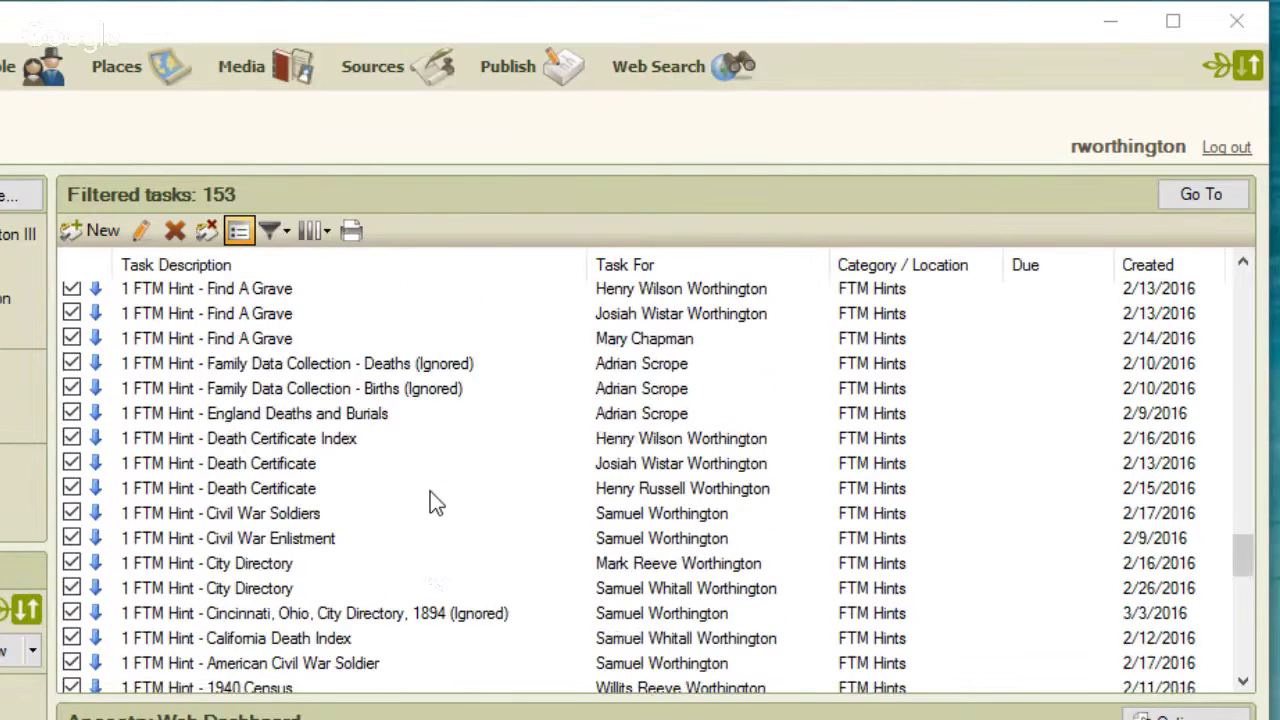
pyautogui.scroll(1, 435, 502)
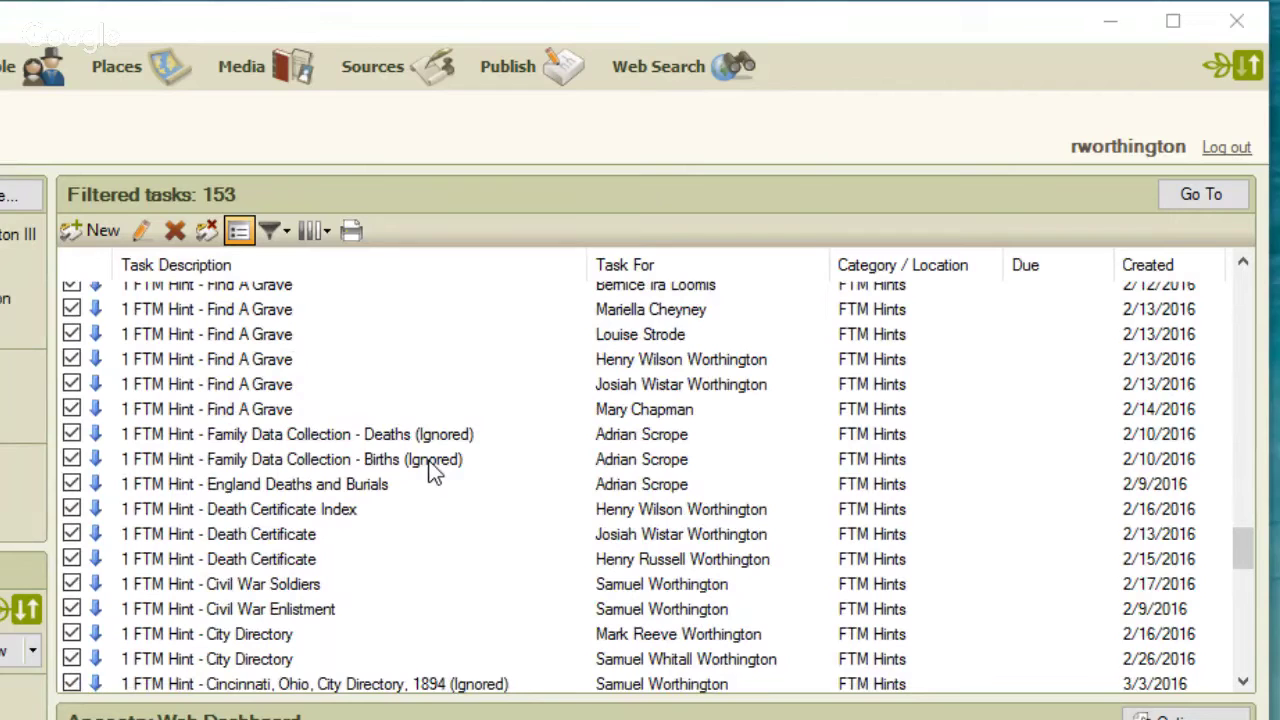
pyautogui.scroll(3, 543, 471)
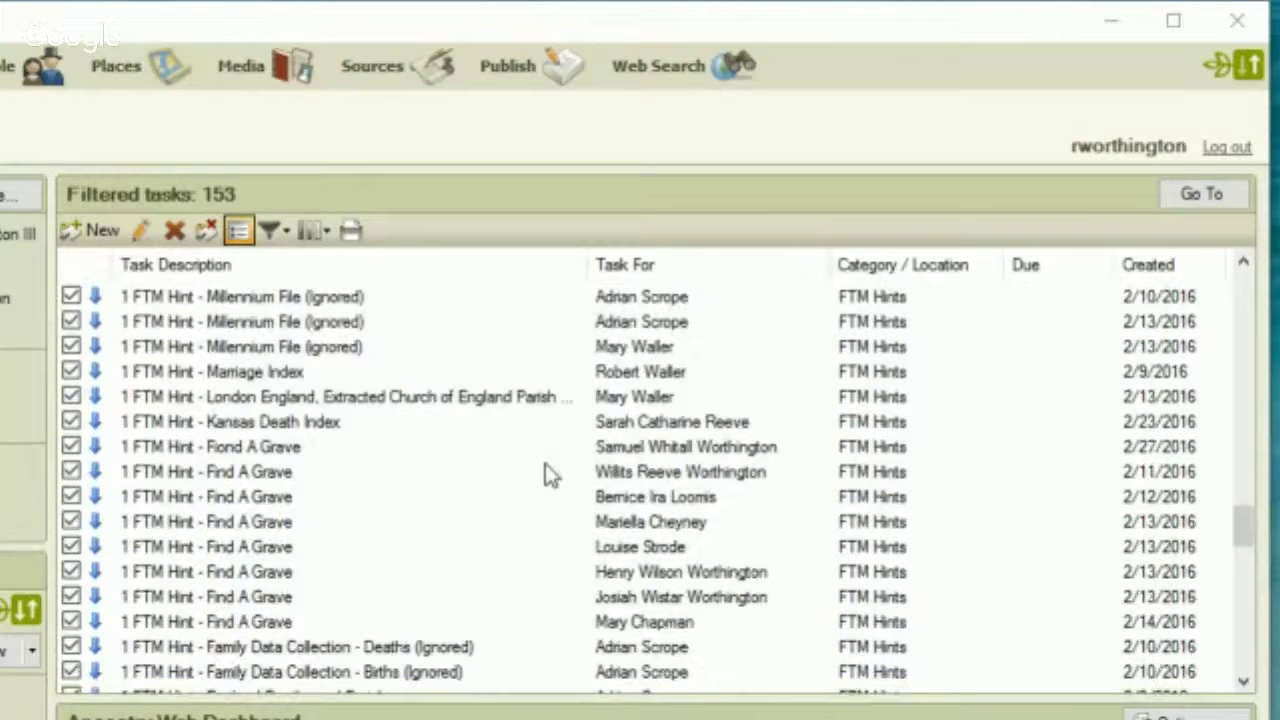
pyautogui.scroll(3, 548, 475)
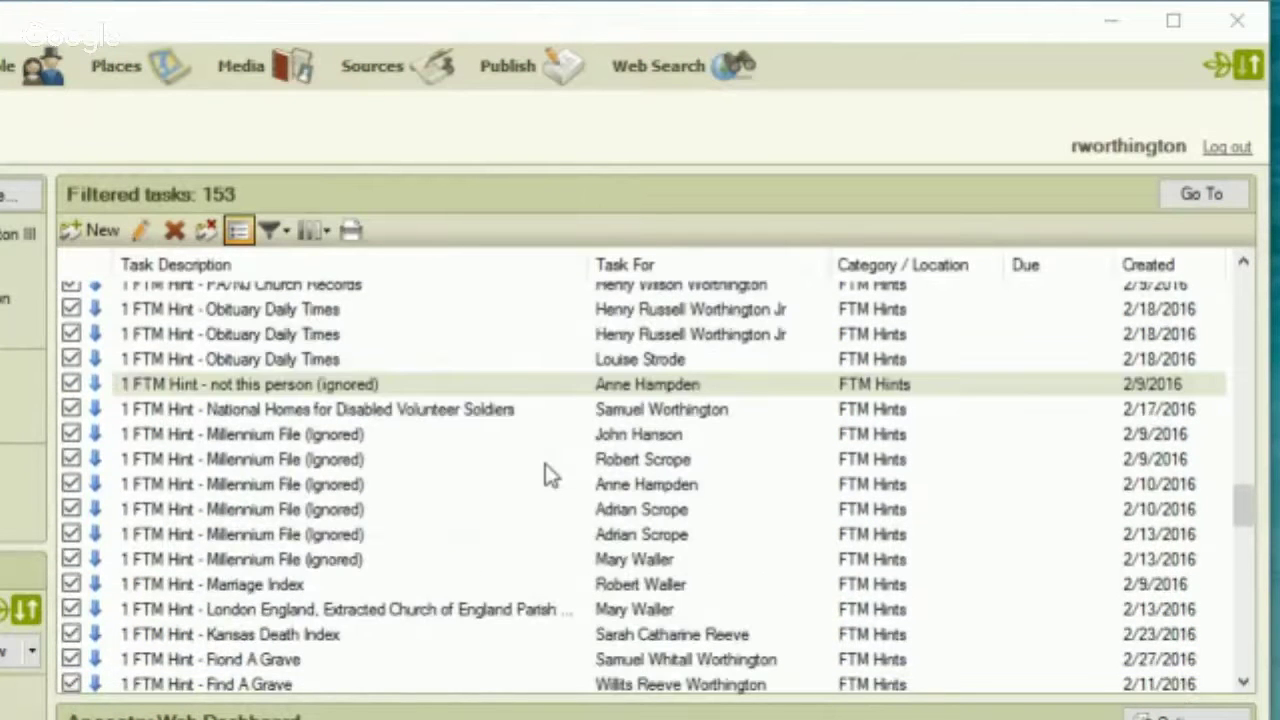
# Review the remaining completed hints back through the disappeared and wrong-person entries to the uncompleted medium-priority tasks.
pyautogui.scroll(4, 548, 475)
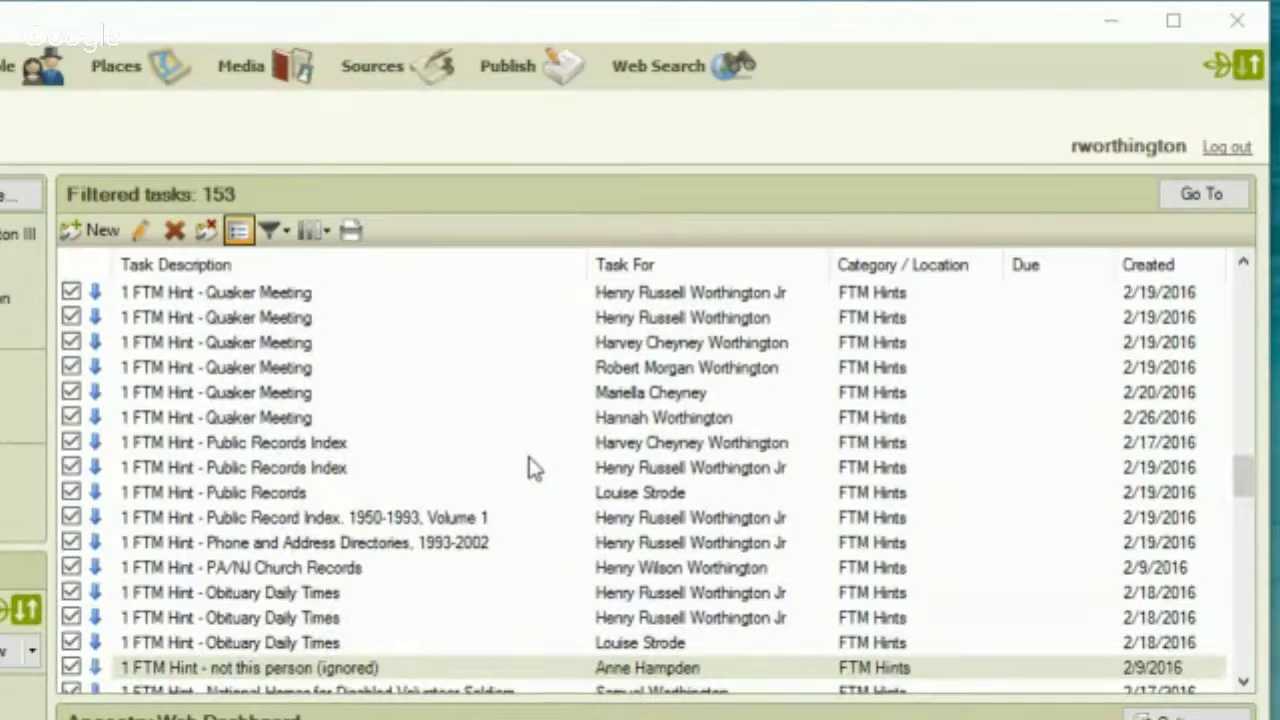
pyautogui.scroll(3, 533, 468)
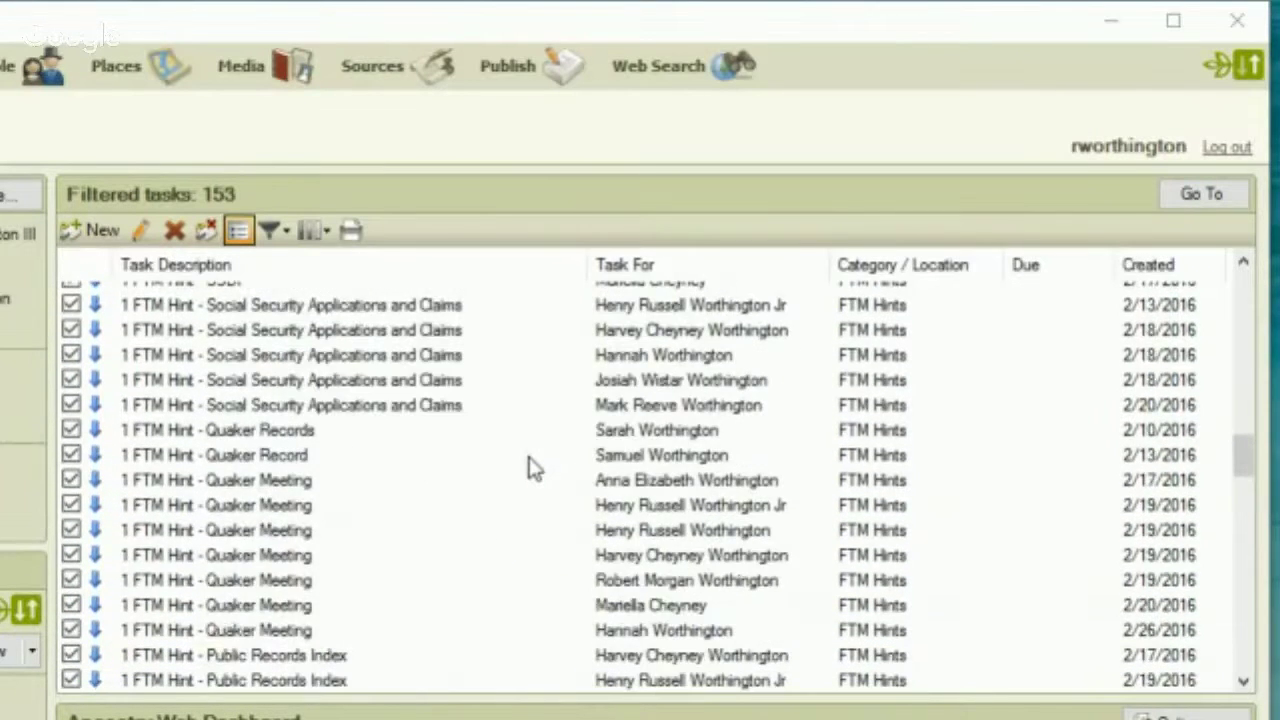
pyautogui.scroll(3, 533, 468)
pyautogui.scroll(2, 533, 468)
pyautogui.scroll(1, 533, 468)
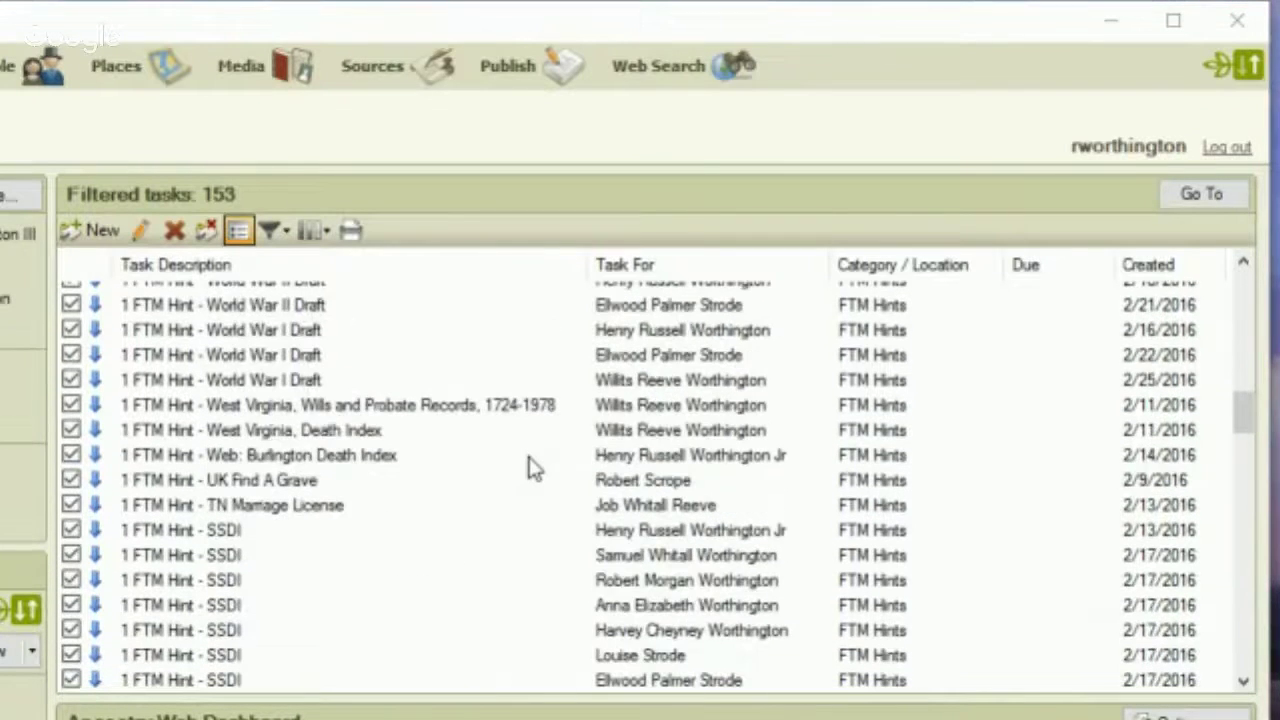
pyautogui.scroll(3, 533, 468)
pyautogui.scroll(2, 533, 468)
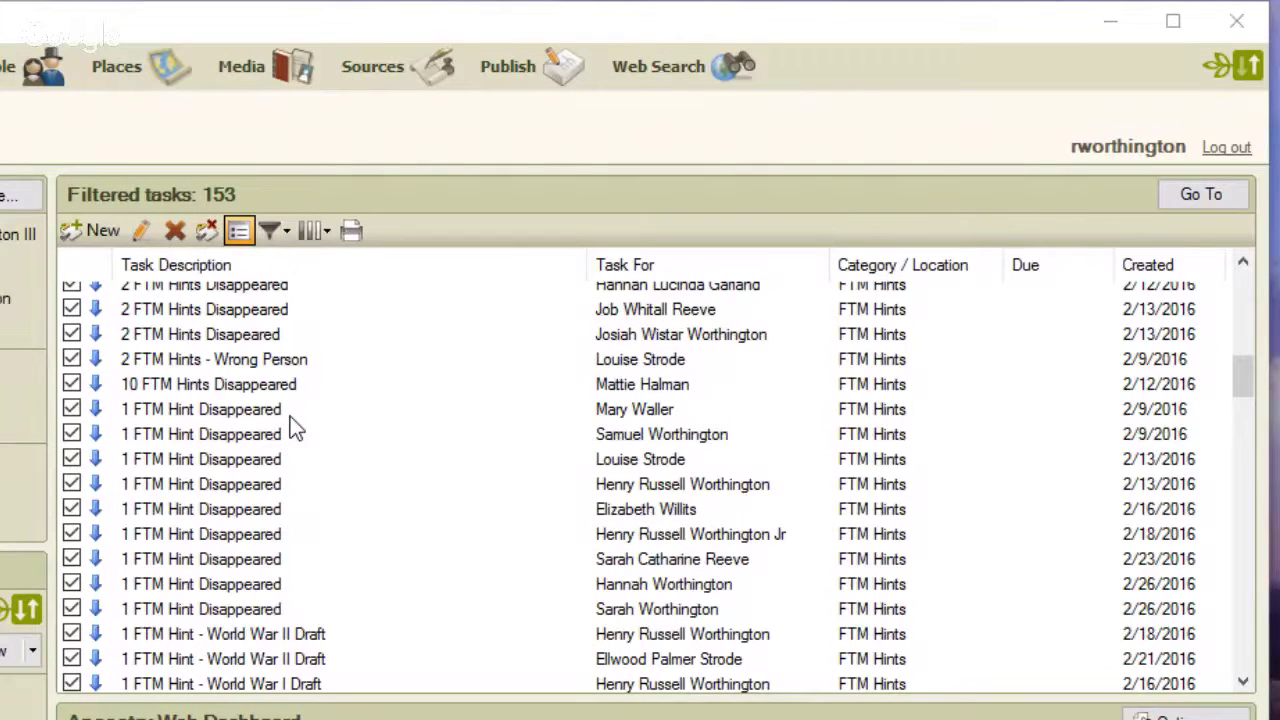
pyautogui.scroll(4, 514, 455)
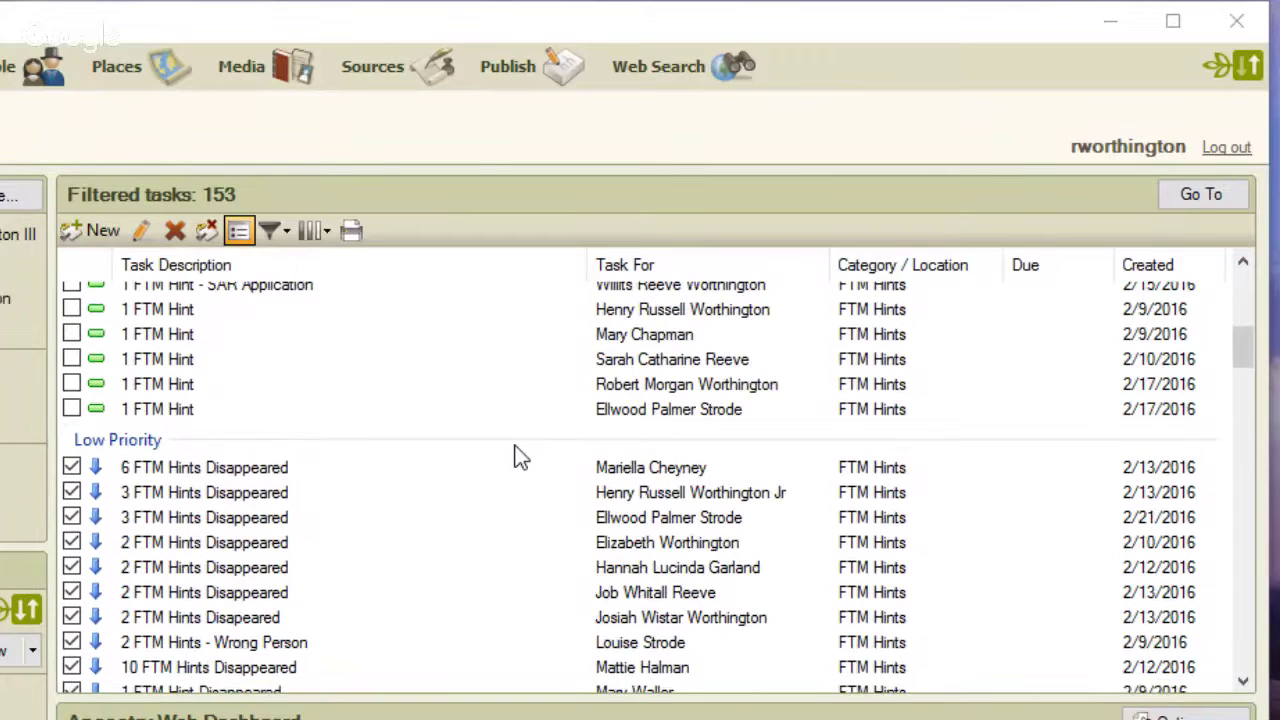
pyautogui.scroll(8, 520, 457)
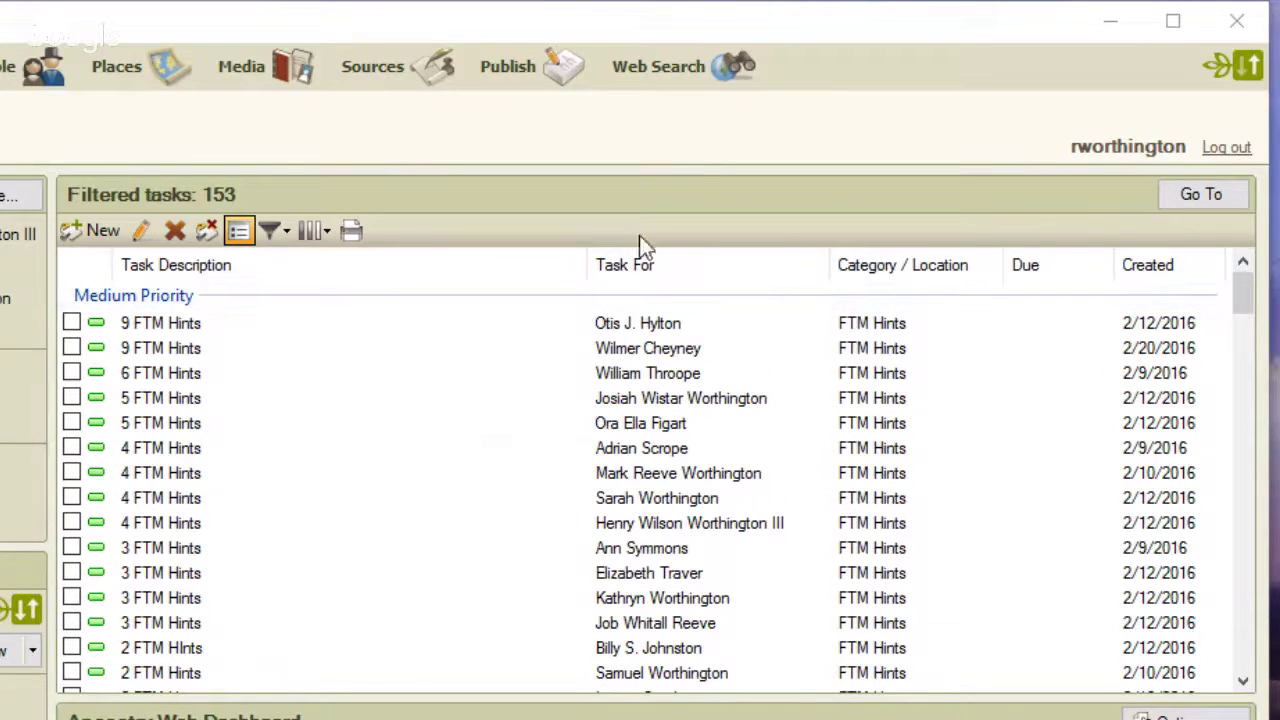
# Open the current person's 1910 United States Federal Census match in Web Search, examine its details and household members, and return to the task list.
pyautogui.click(672, 82)
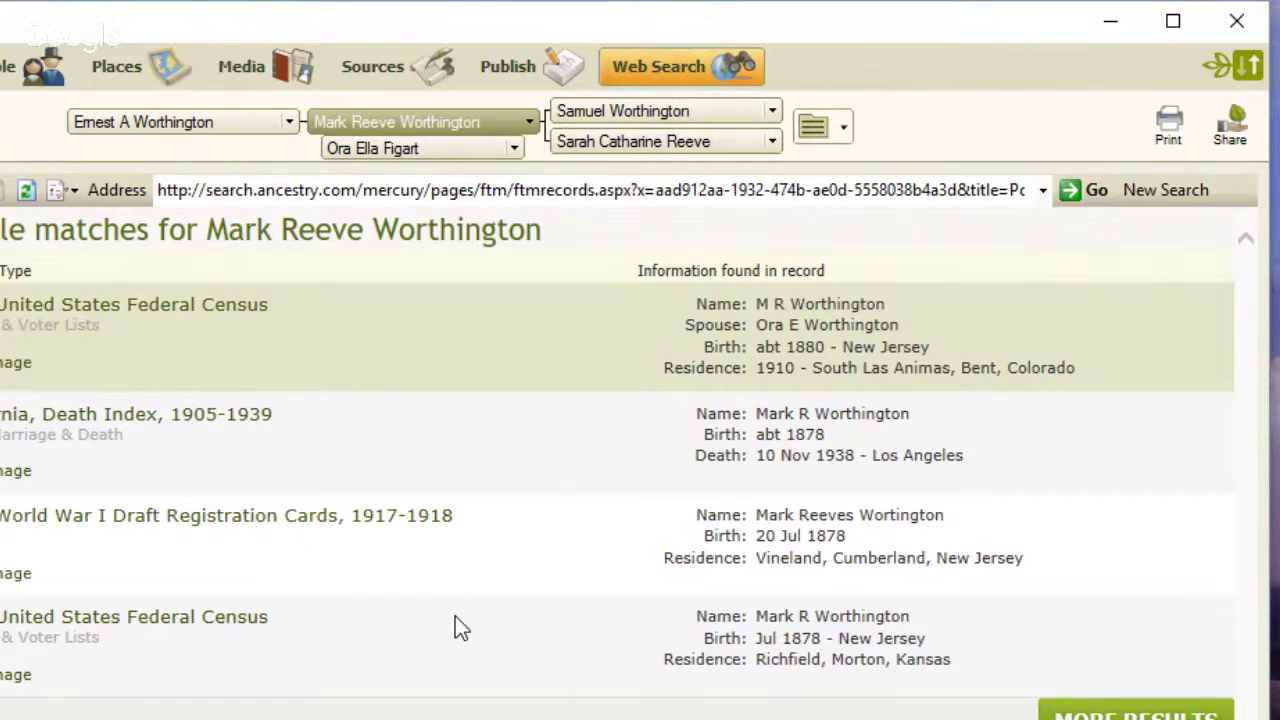
pyautogui.click(110, 318)
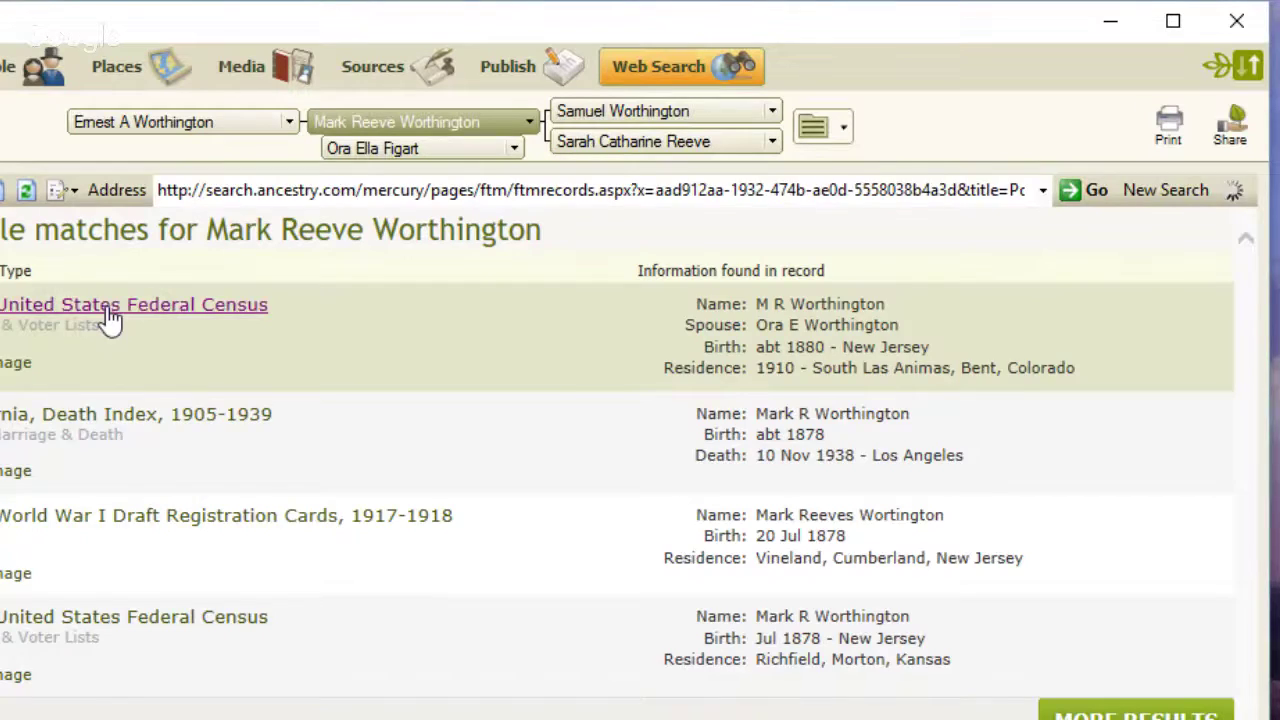
pyautogui.scroll(-4, 290, 486)
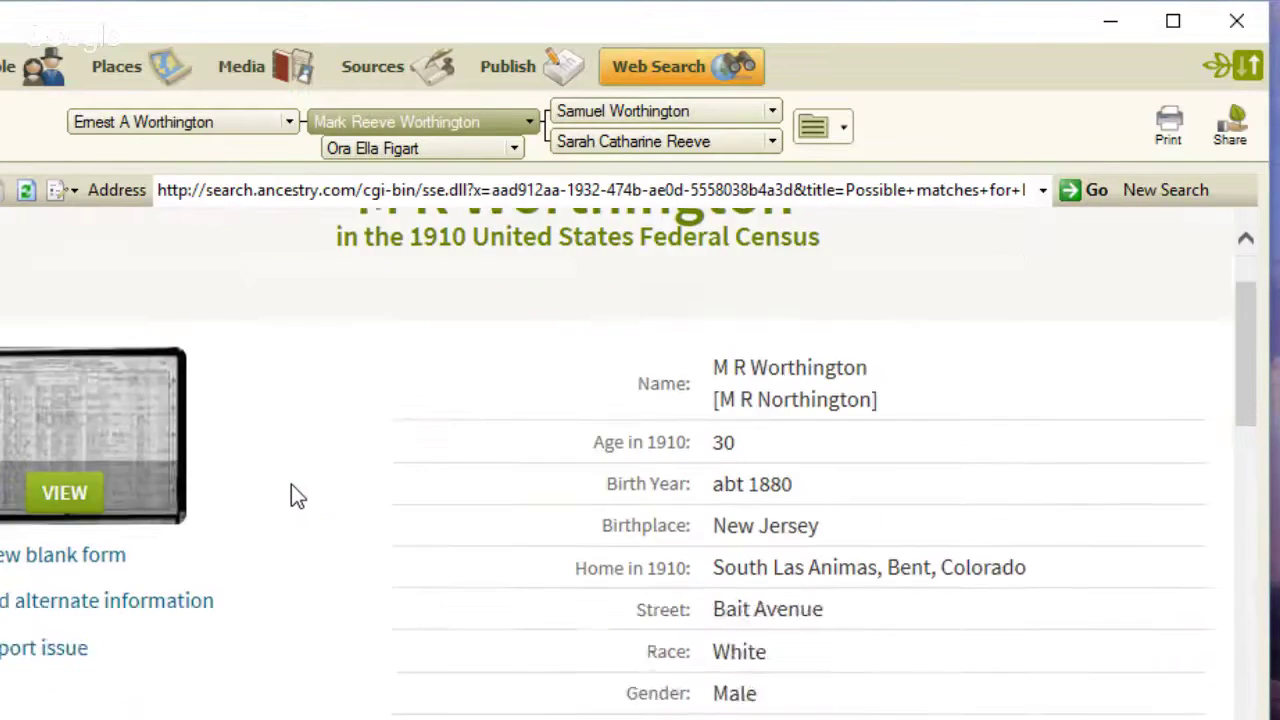
pyautogui.scroll(-5, 291, 486)
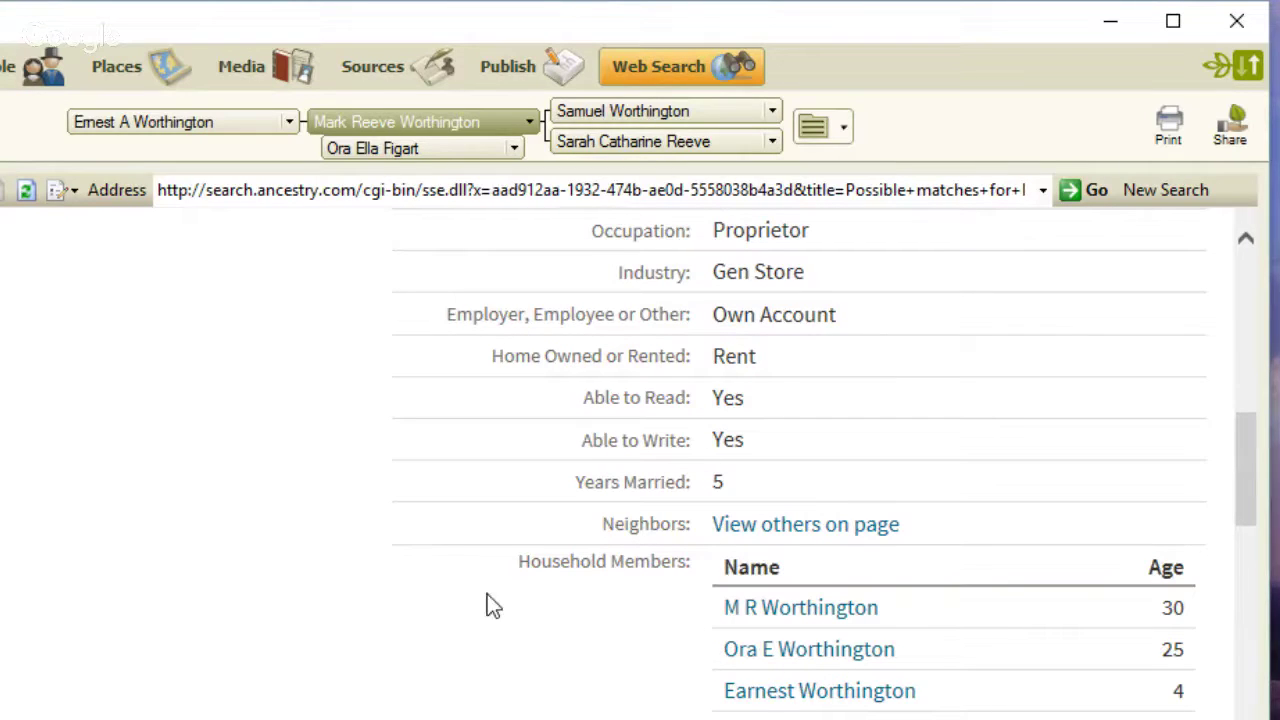
pyautogui.scroll(5, 383, 565)
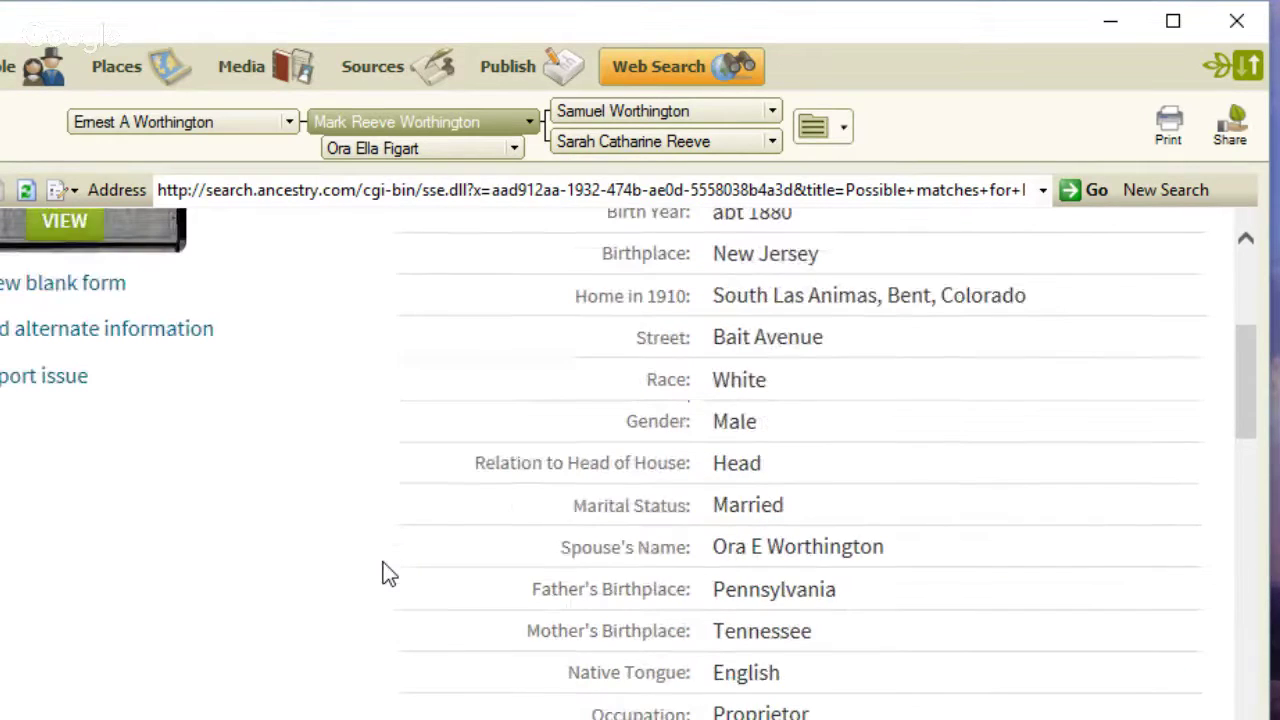
pyautogui.scroll(4, 383, 563)
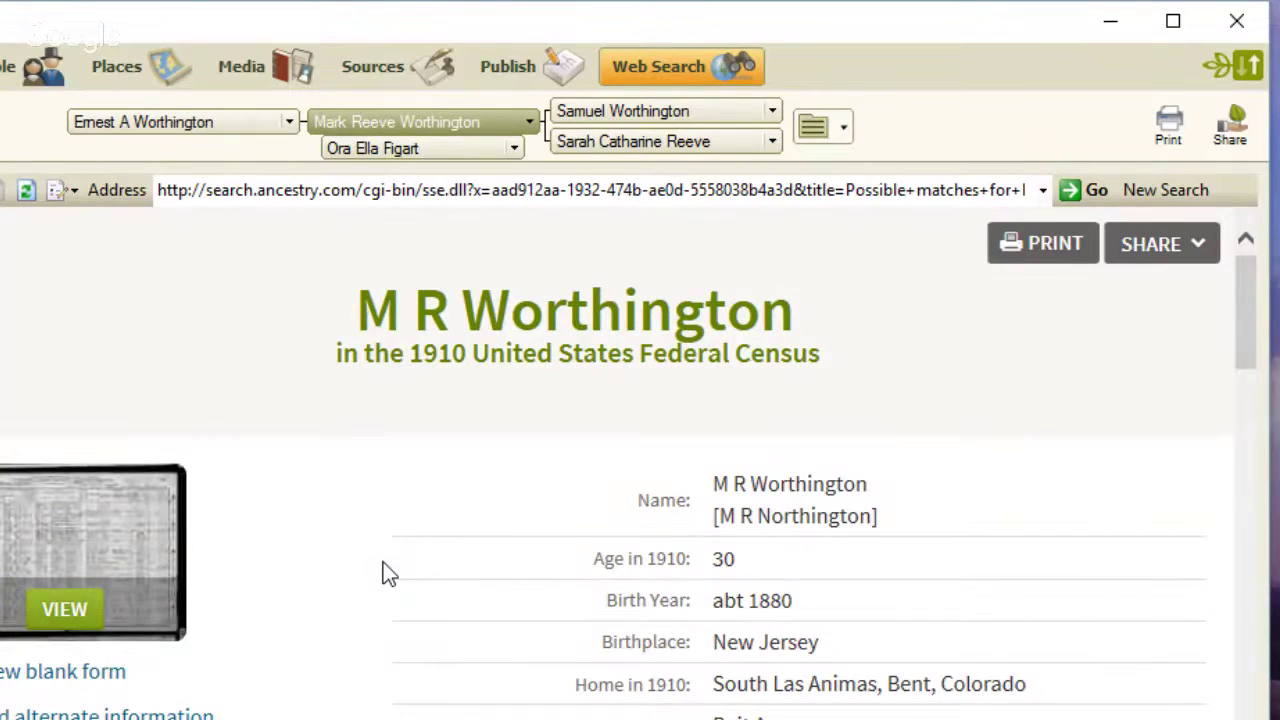
pyautogui.scroll(-11, 383, 563)
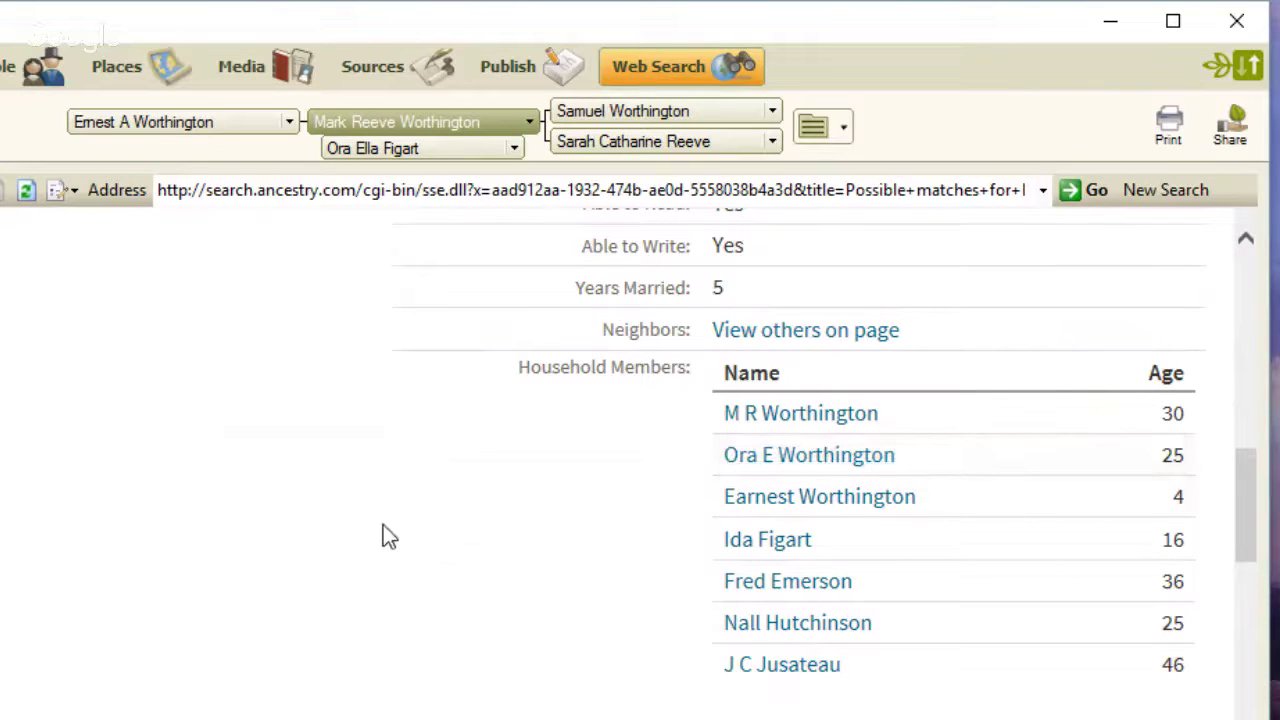
pyautogui.scroll(9, 383, 527)
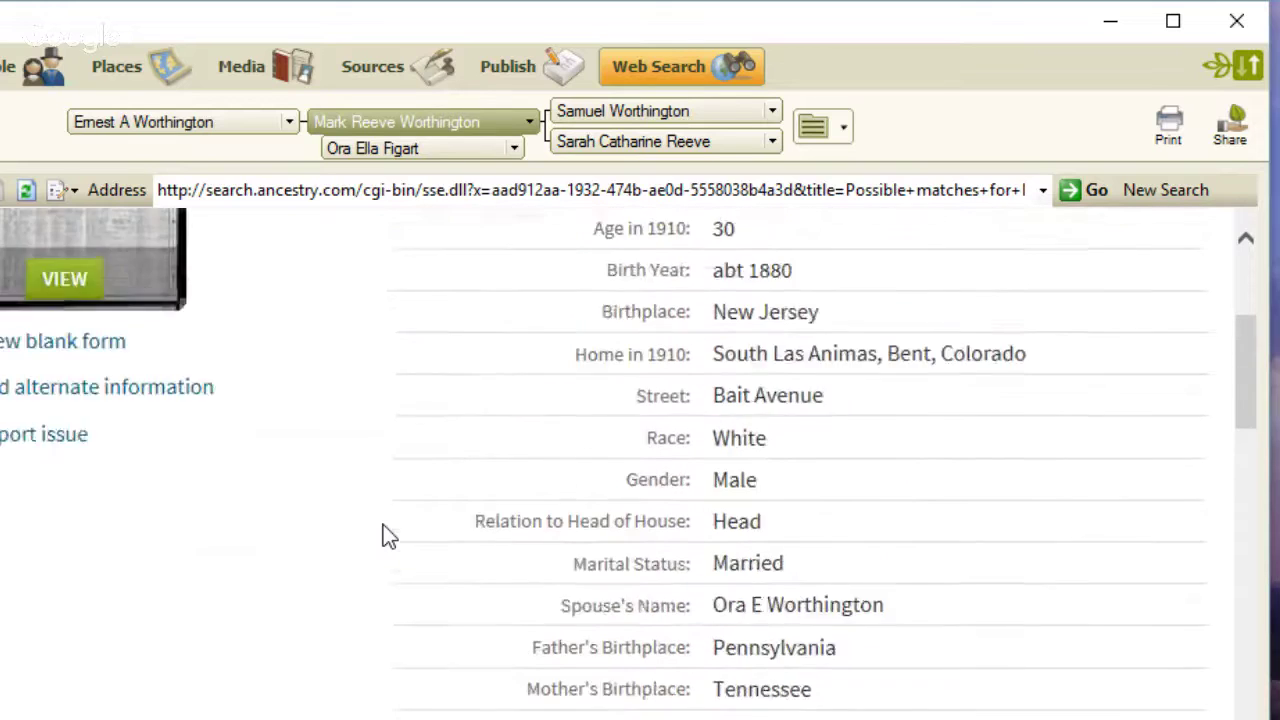
pyautogui.scroll(2, 383, 527)
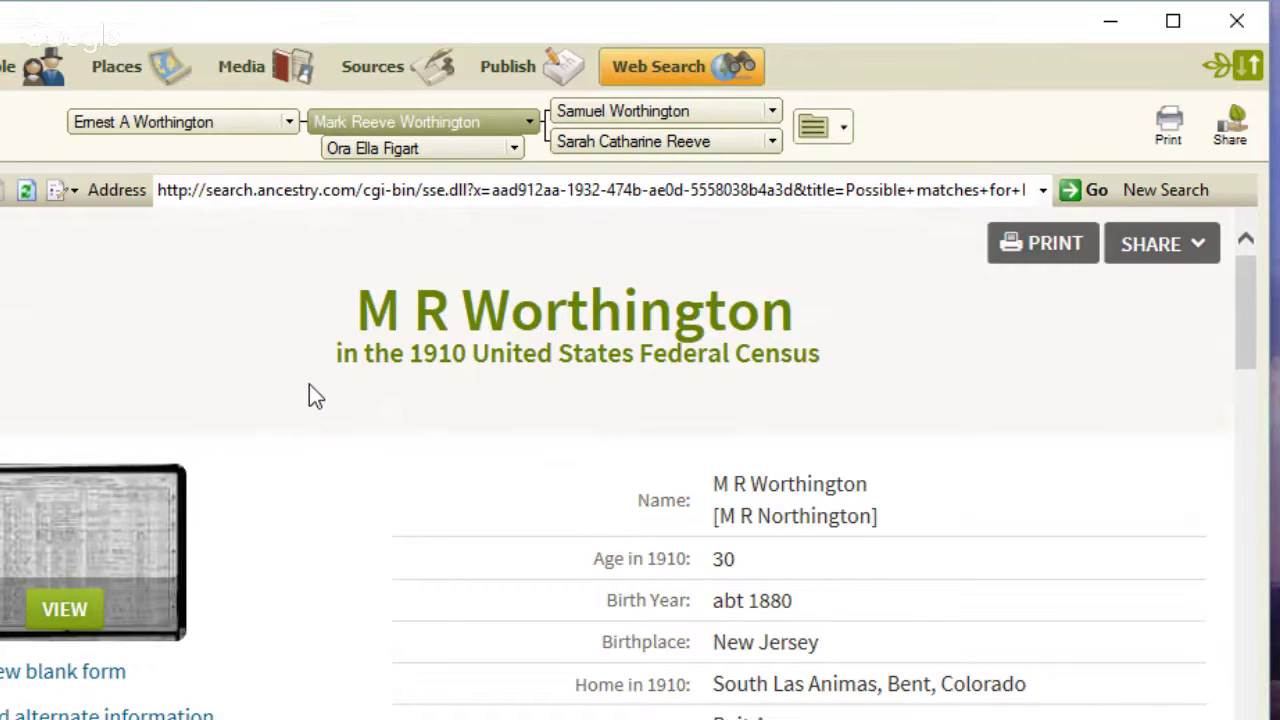
pyautogui.scroll(-8, 325, 410)
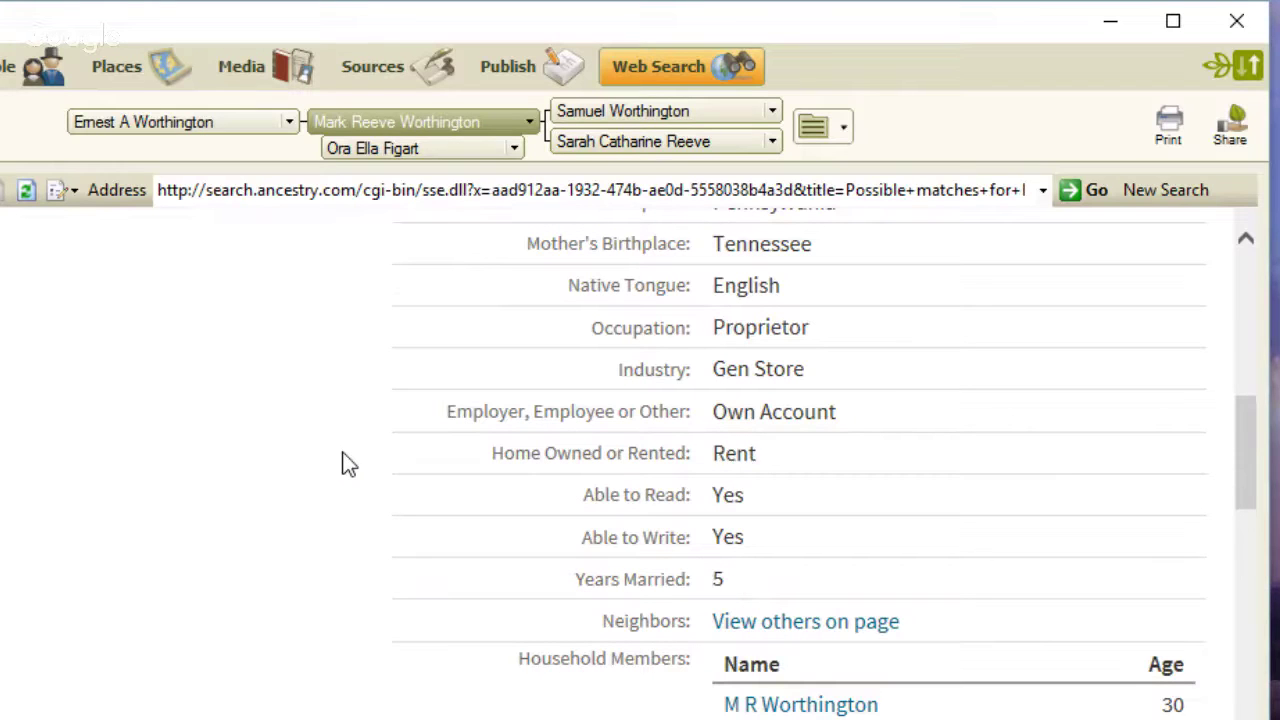
pyautogui.scroll(8, 345, 463)
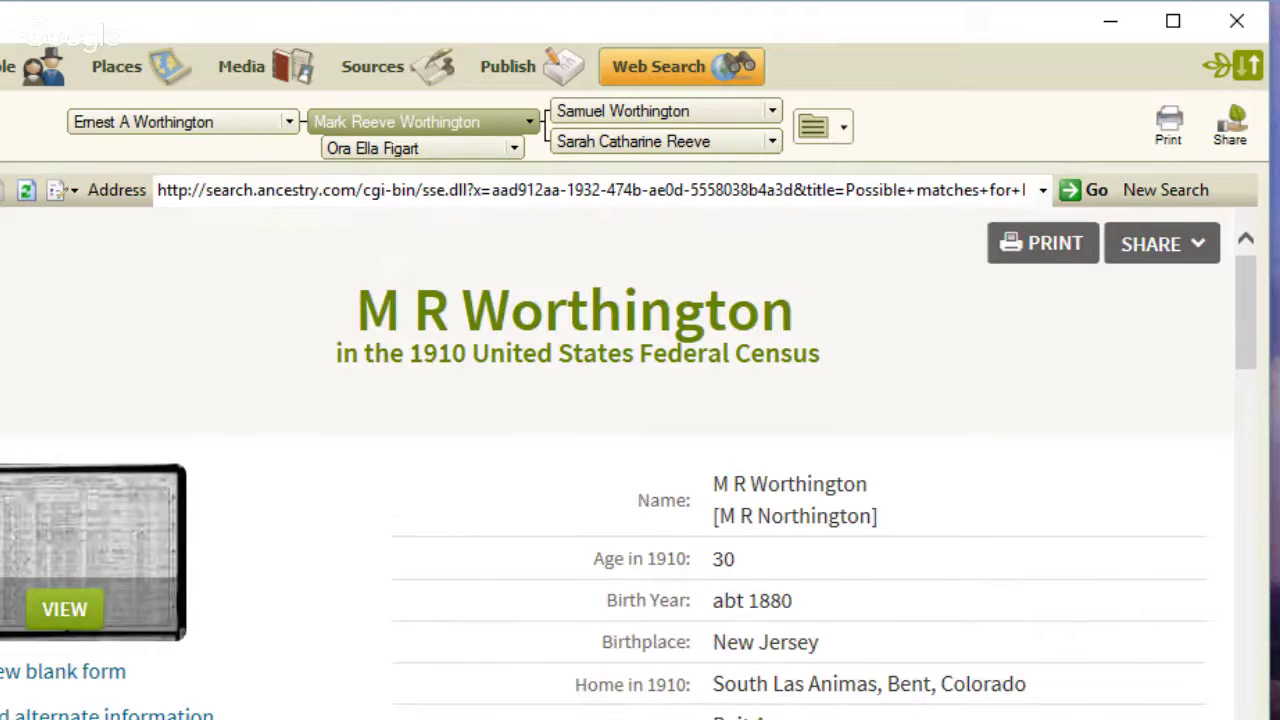
pyautogui.click(5, 70)
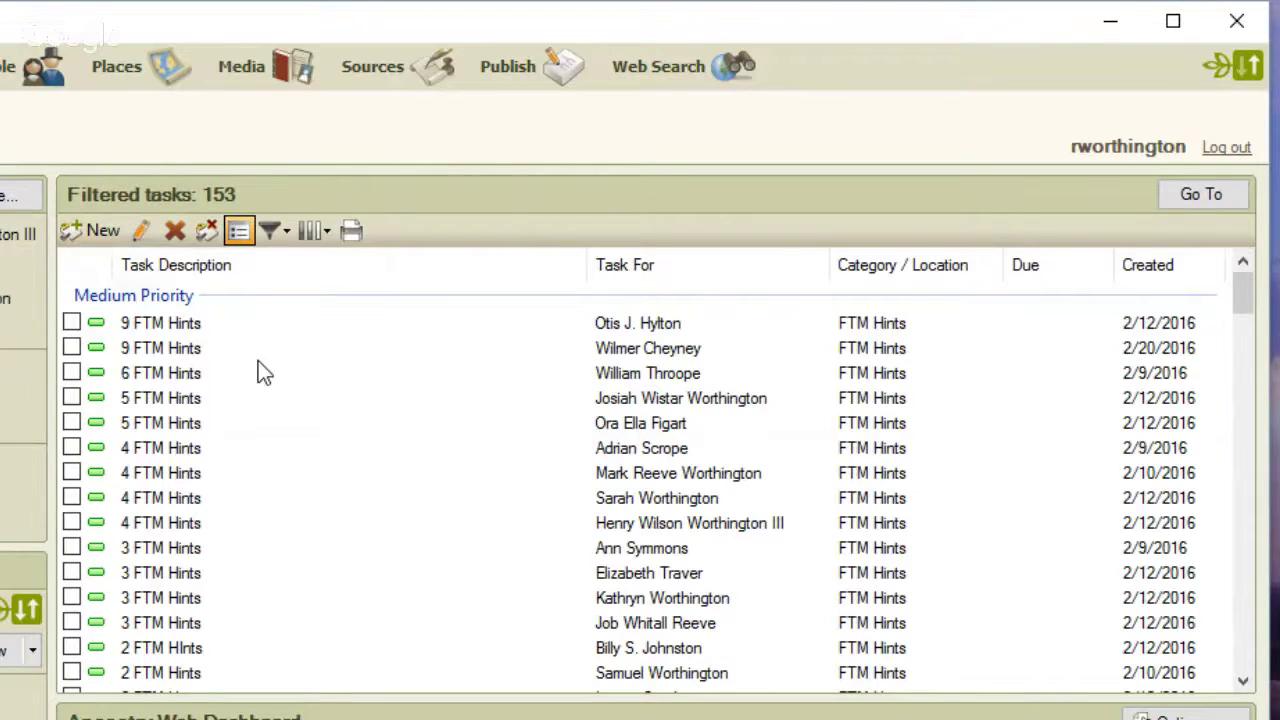